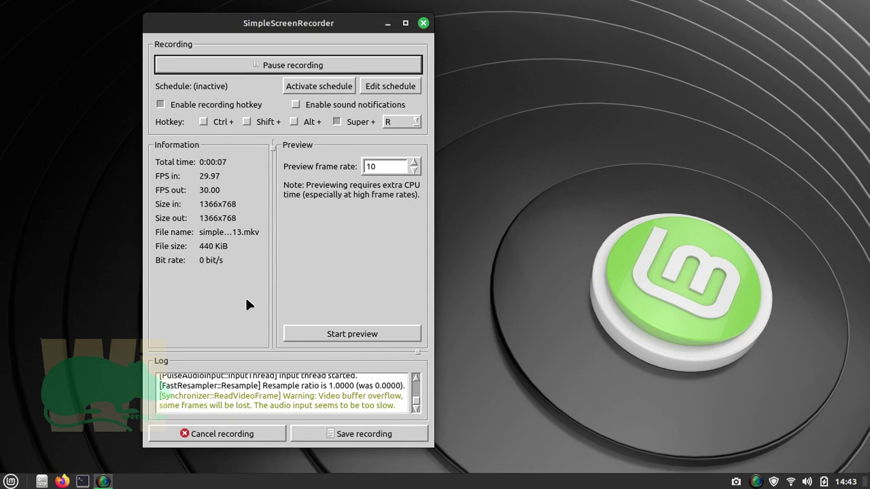
Minimize the screen recorder and launch RustDesk
{"action": "left_click", "coordinate": [387, 25]}
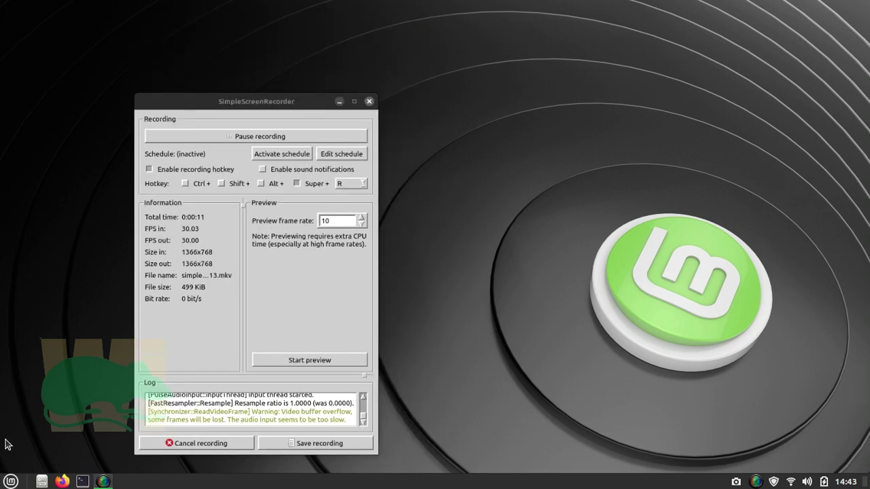
{"action": "left_click", "coordinate": [11, 481]}
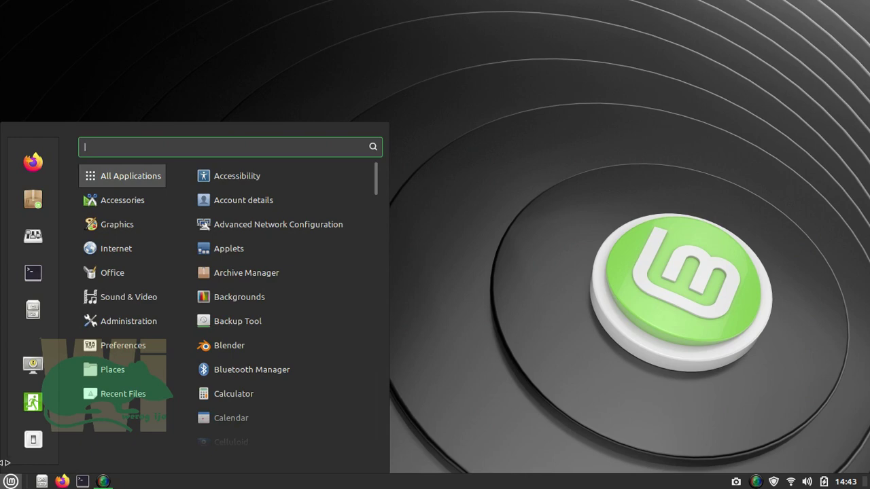
{"action": "mouse_move", "coordinate": [138, 200]}
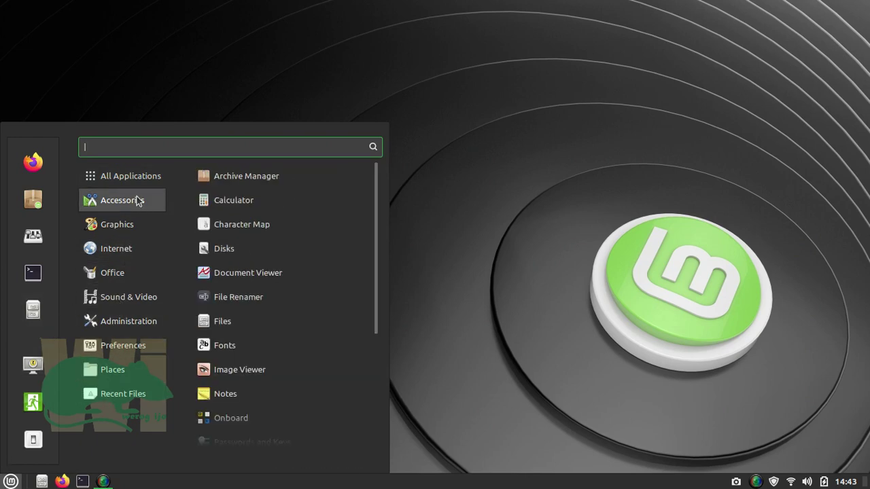
{"action": "mouse_move", "coordinate": [129, 250]}
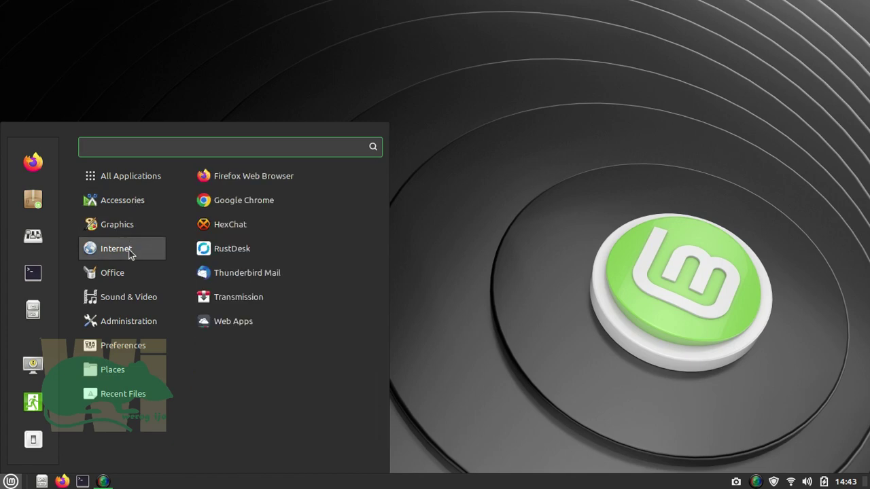
{"action": "left_click", "coordinate": [227, 249]}
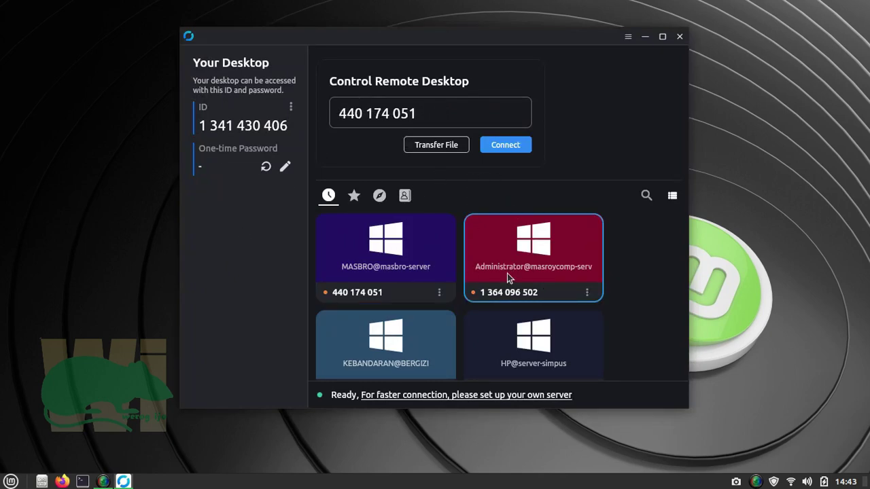
Look through the recent remote sessions and connect to the BERGIZI computer
{"action": "scroll", "coordinate": [642, 329], "scroll_direction": "down", "scroll_amount": 5}
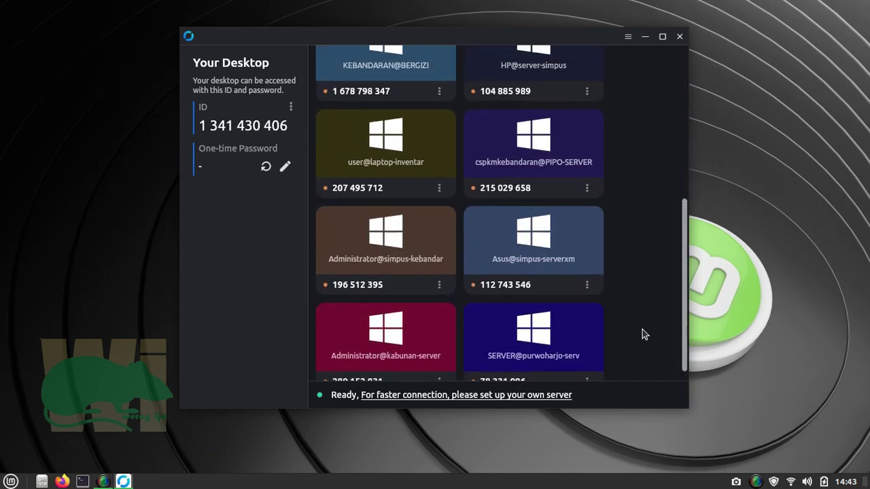
{"action": "scroll", "coordinate": [642, 329], "scroll_direction": "up", "scroll_amount": 5}
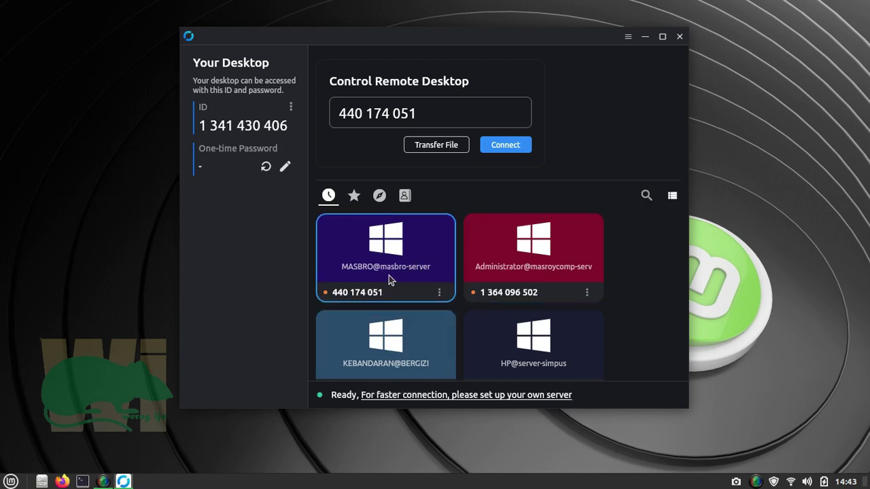
{"action": "double_click", "coordinate": [386, 350]}
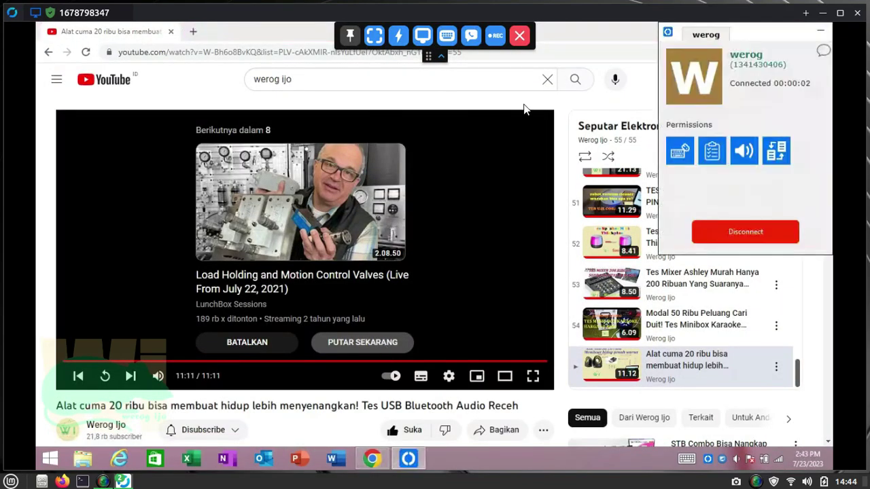
On the remote computer, search YouTube for "werog ijo", open the Werog Ijo channel and play its TV Digital Indonesia playlist
{"action": "left_click", "coordinate": [575, 83]}
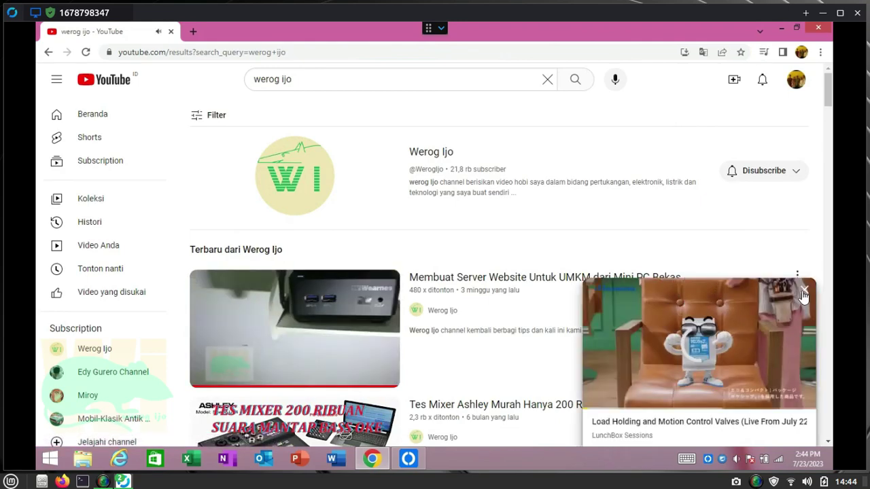
{"action": "left_click", "coordinate": [803, 294]}
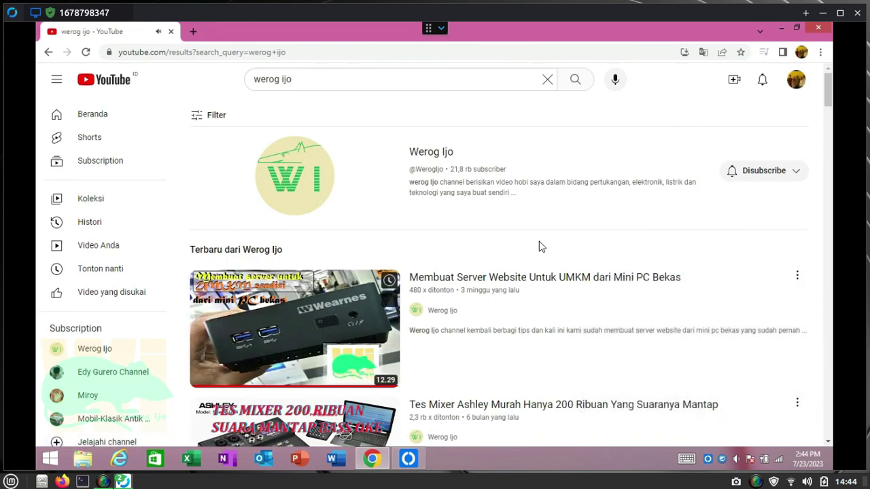
{"action": "left_click", "coordinate": [309, 178]}
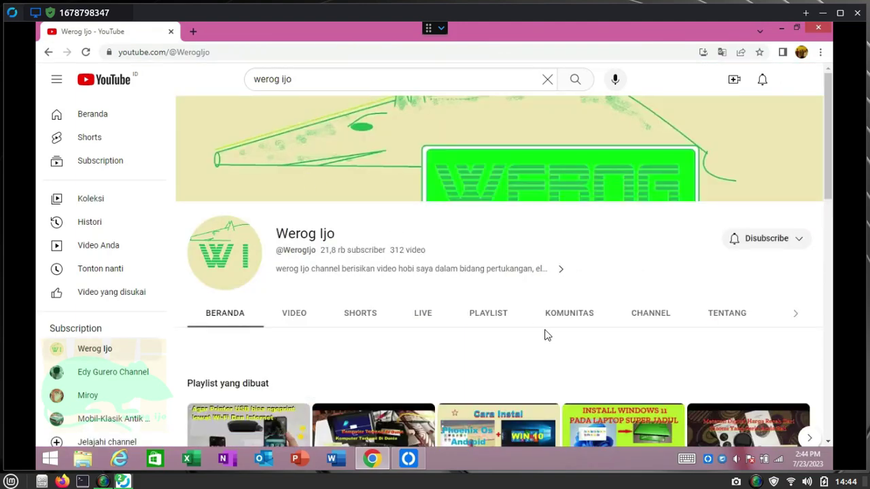
{"action": "left_click", "coordinate": [499, 317]}
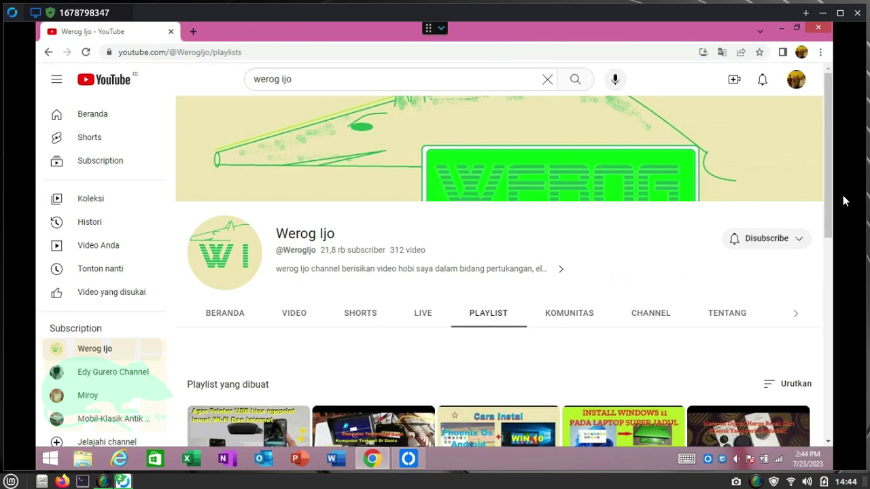
{"action": "left_click_drag", "start_coordinate": [833, 232], "coordinate": [828, 328]}
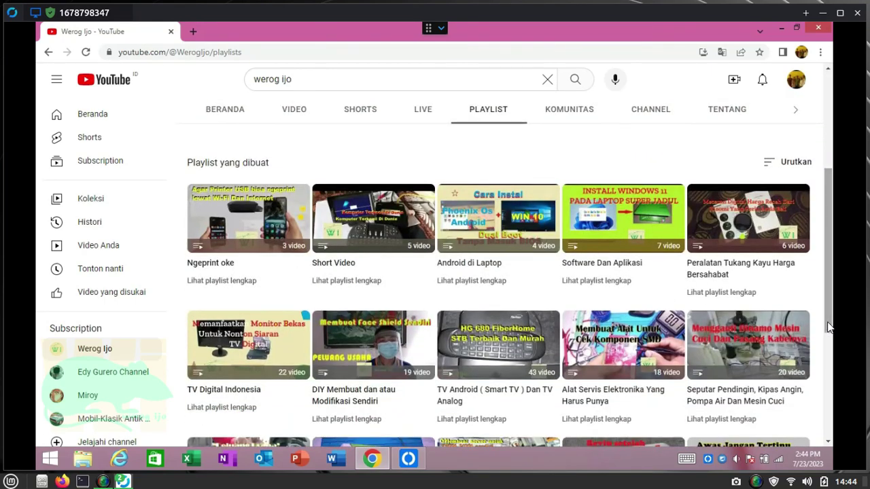
{"action": "left_click", "coordinate": [249, 346]}
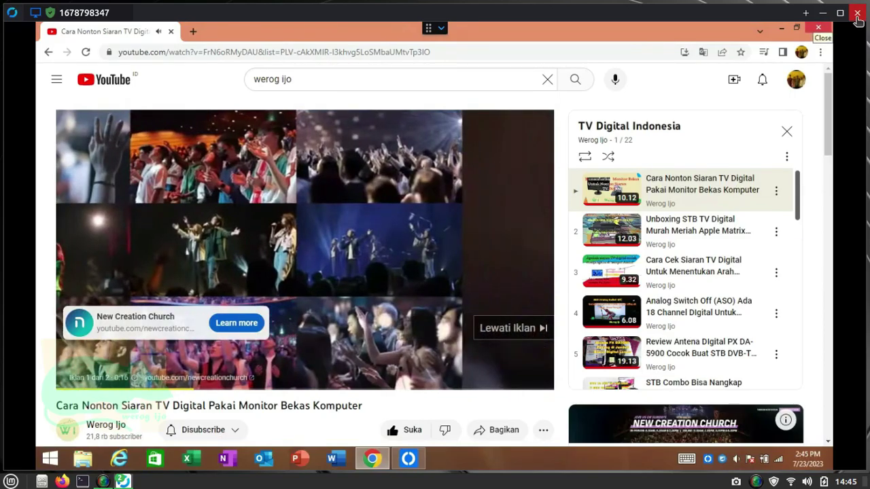
Close the BERGIZI remote session and connect to masbro-server
{"action": "left_click", "coordinate": [858, 13]}
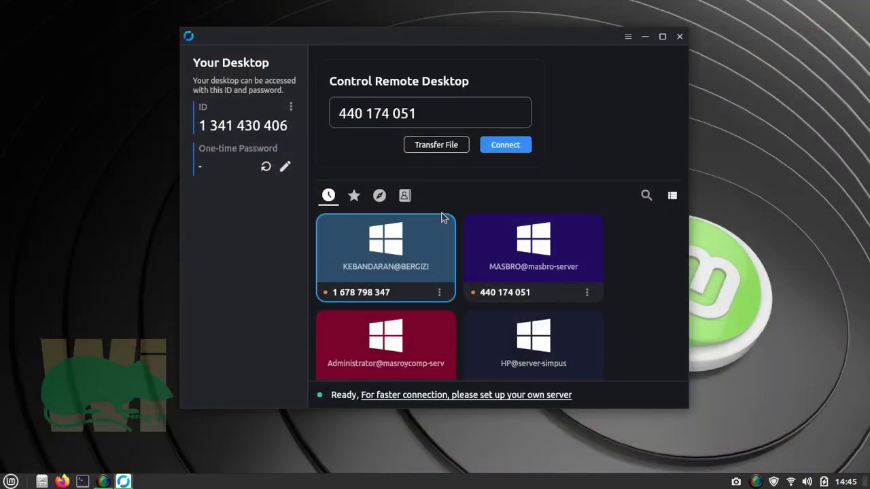
{"action": "double_click", "coordinate": [538, 257]}
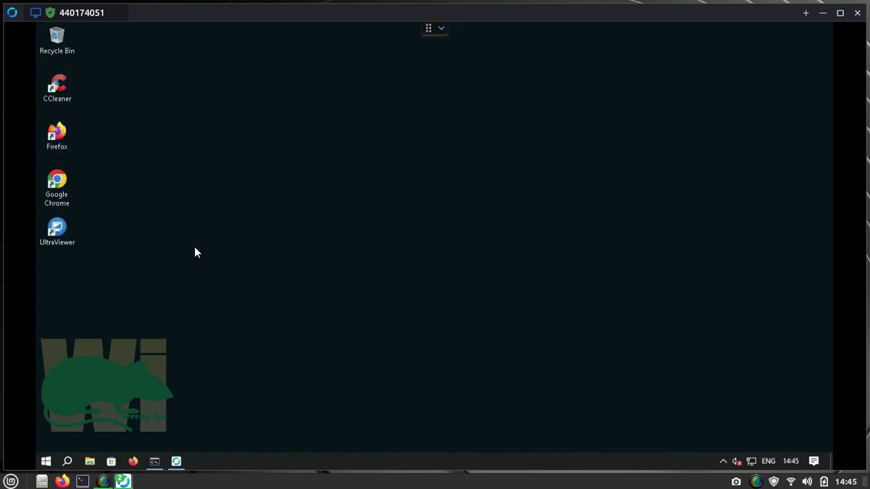
Check the cmd.exe tunnel log and the remote connection's permissions window on the server, and minimize both
{"action": "left_click", "coordinate": [155, 462]}
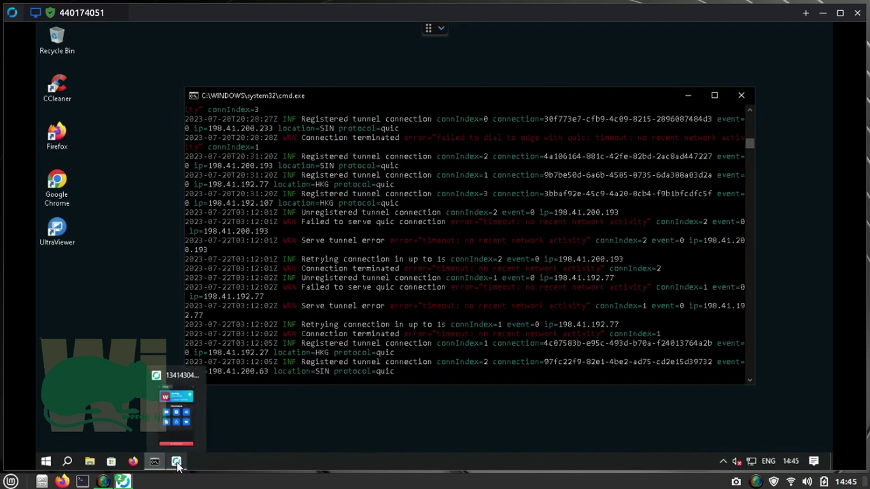
{"action": "left_click", "coordinate": [177, 462]}
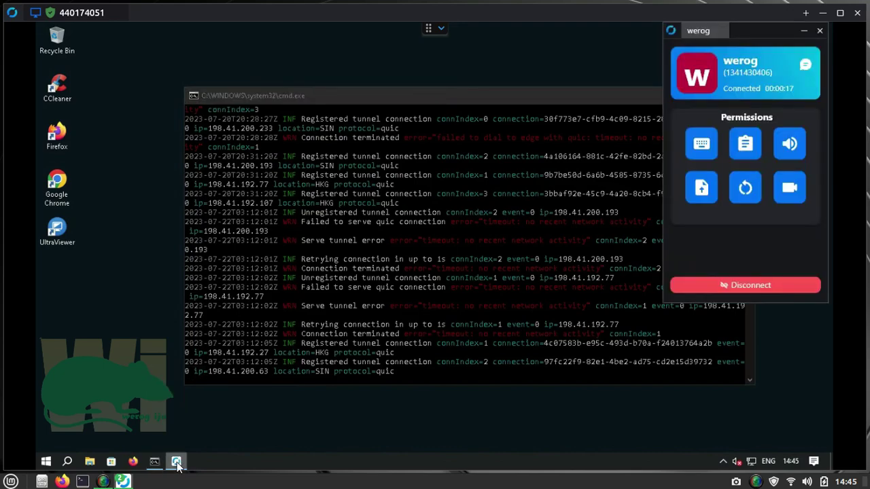
{"action": "left_click", "coordinate": [177, 462]}
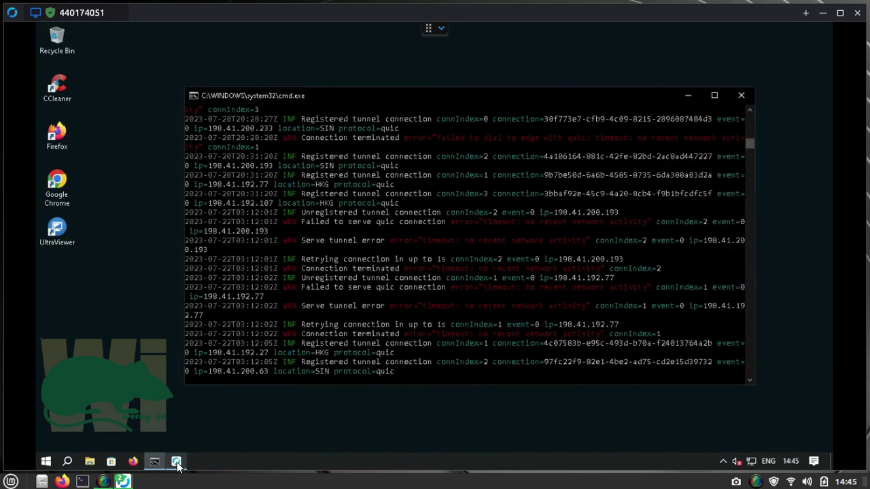
{"action": "left_click", "coordinate": [151, 467]}
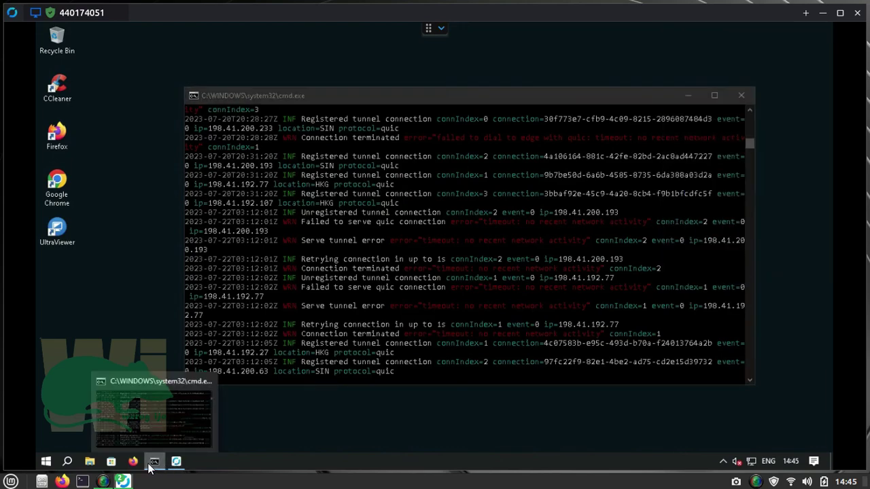
Check the Apache and MySQL modules in the server's XAMPP Control Panel and close it
{"action": "left_click", "coordinate": [724, 463]}
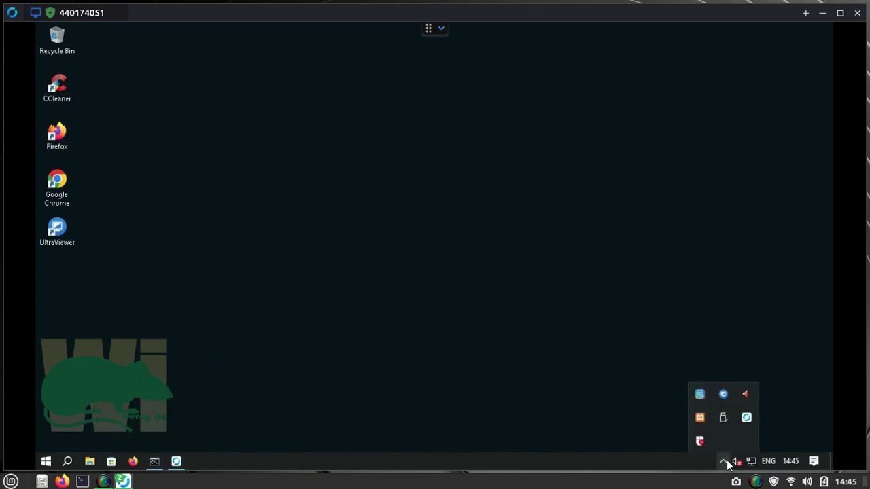
{"action": "left_click", "coordinate": [698, 419]}
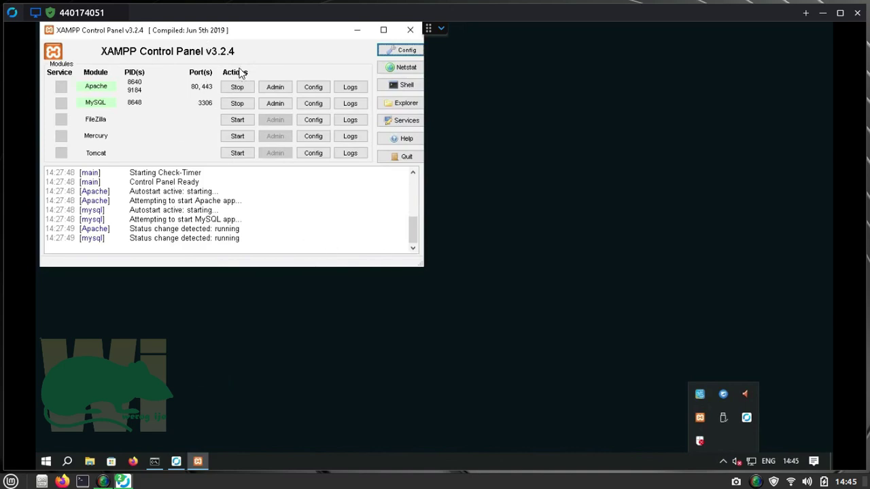
{"action": "left_click", "coordinate": [410, 30]}
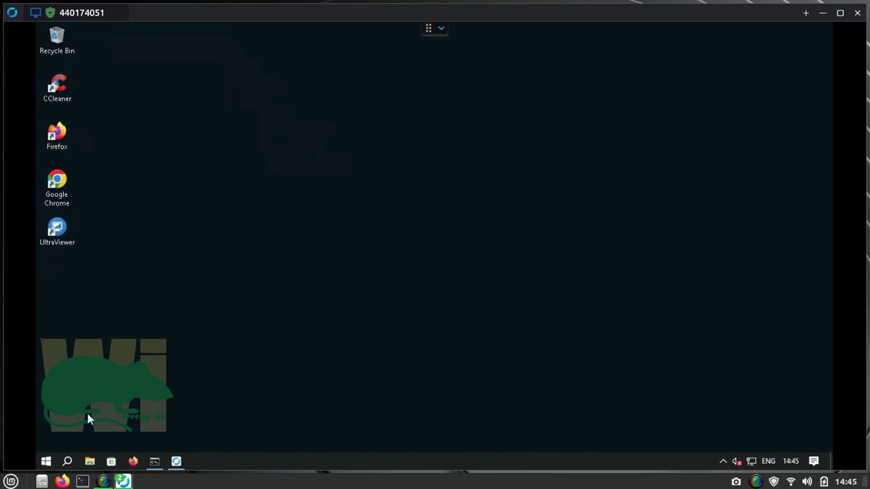
Set the remote session's display scaling to Scale original
{"action": "left_click", "coordinate": [442, 30]}
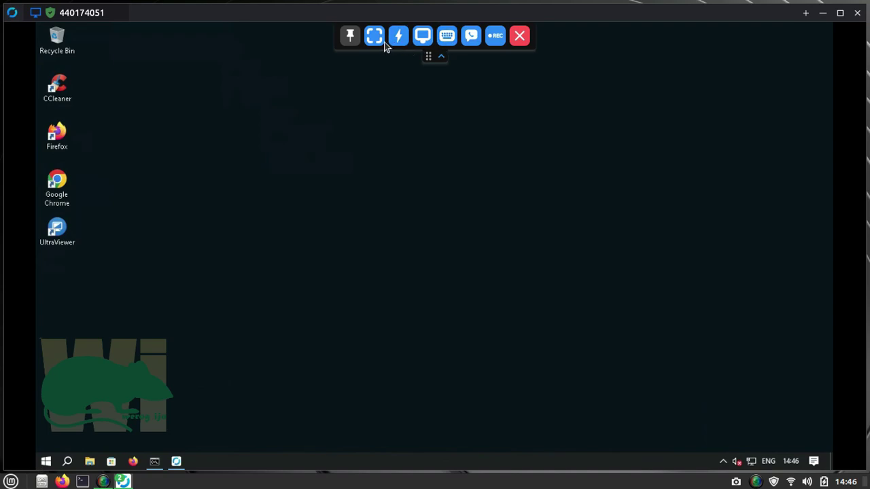
{"action": "left_click", "coordinate": [422, 37]}
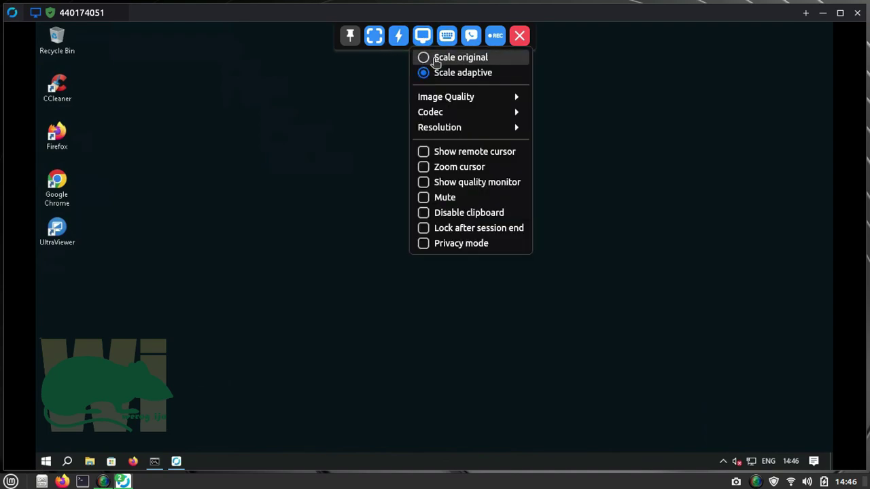
{"action": "left_click", "coordinate": [435, 59]}
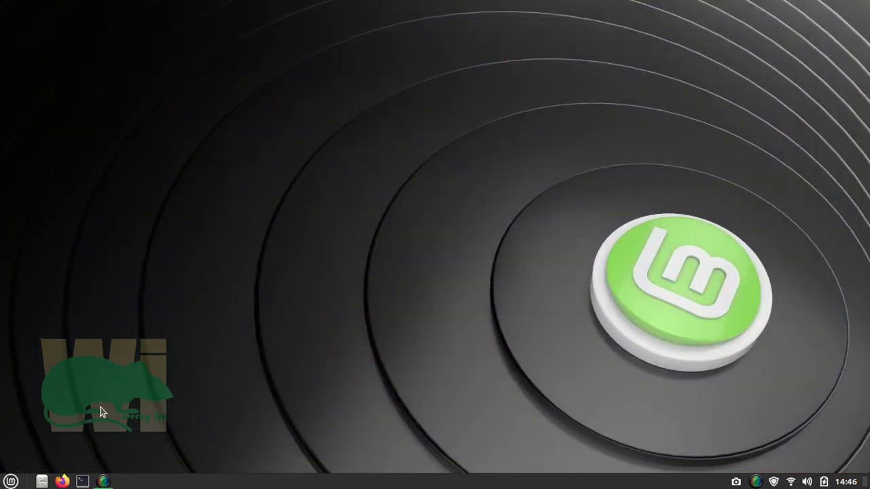
Relaunch RustDesk and reconnect to masbro-server
{"action": "left_click", "coordinate": [11, 481]}
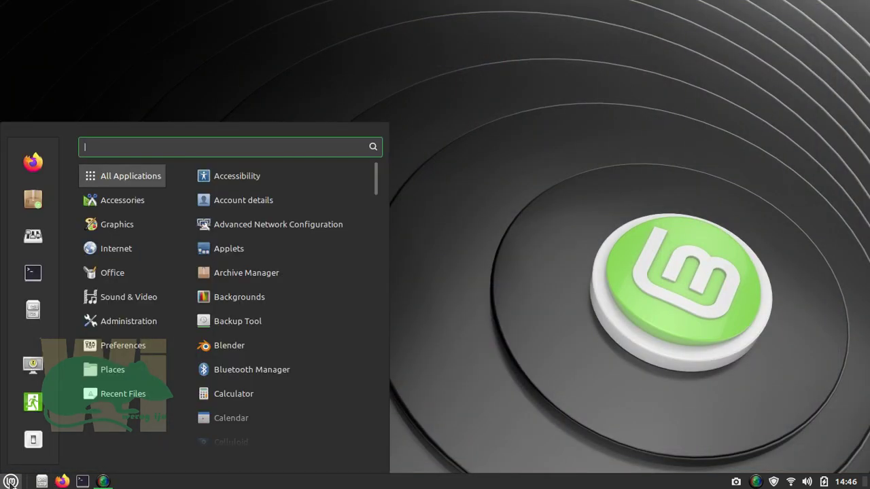
{"action": "mouse_move", "coordinate": [143, 261]}
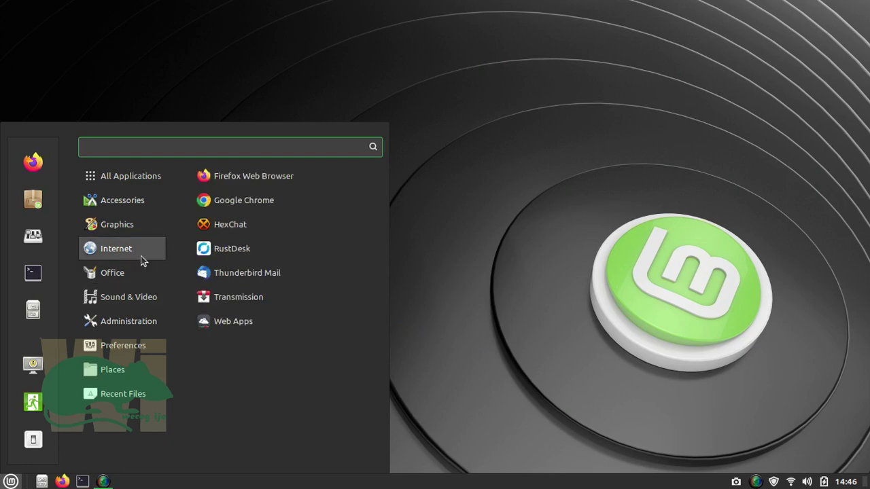
{"action": "left_click", "coordinate": [231, 248]}
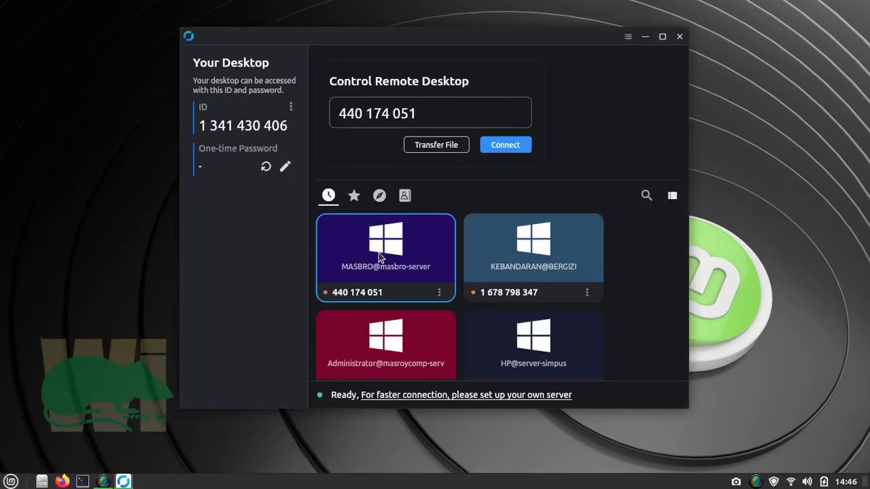
{"action": "double_click", "coordinate": [379, 253]}
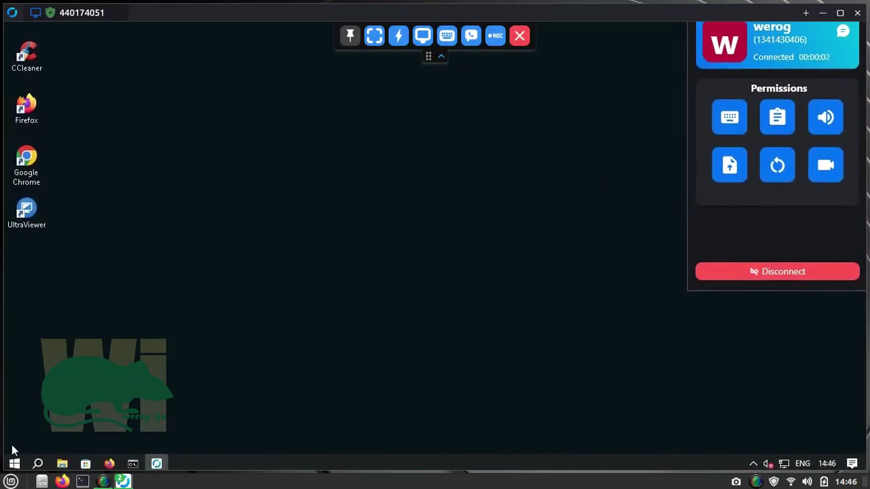
Examine the server's device and Windows specifications on the About page of the System settings
{"action": "left_click", "coordinate": [9, 464]}
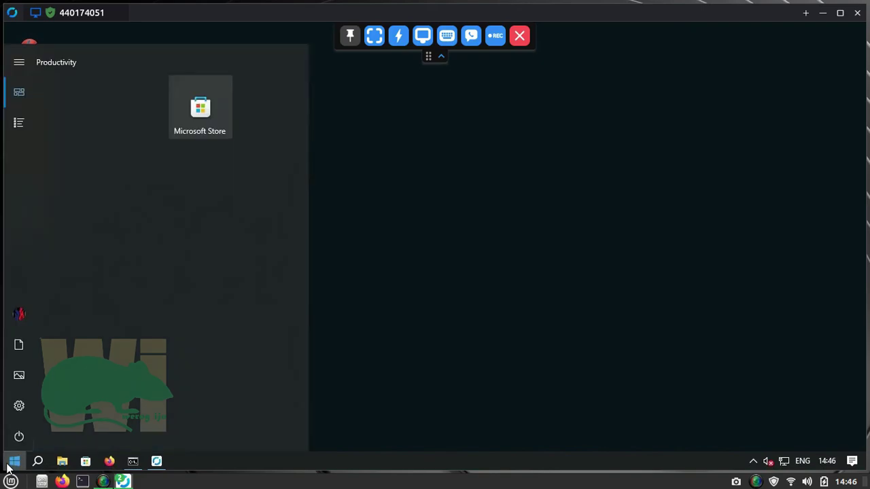
{"action": "left_click", "coordinate": [15, 411]}
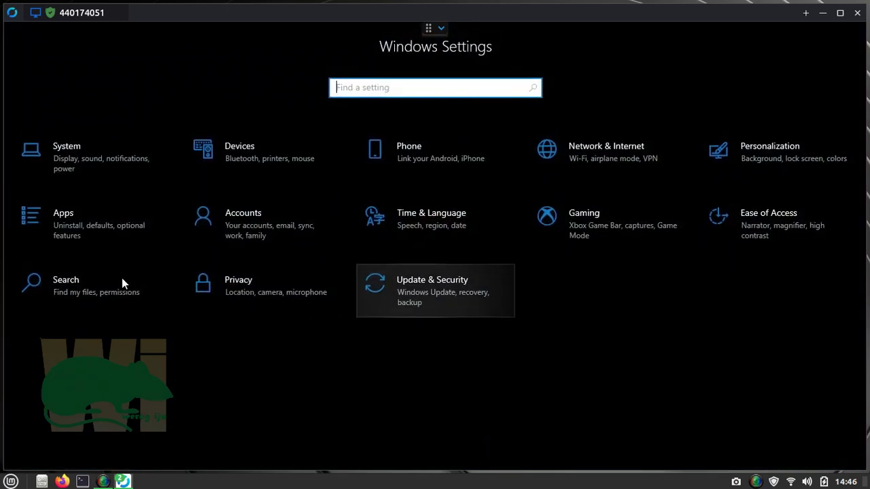
{"action": "left_click", "coordinate": [68, 158]}
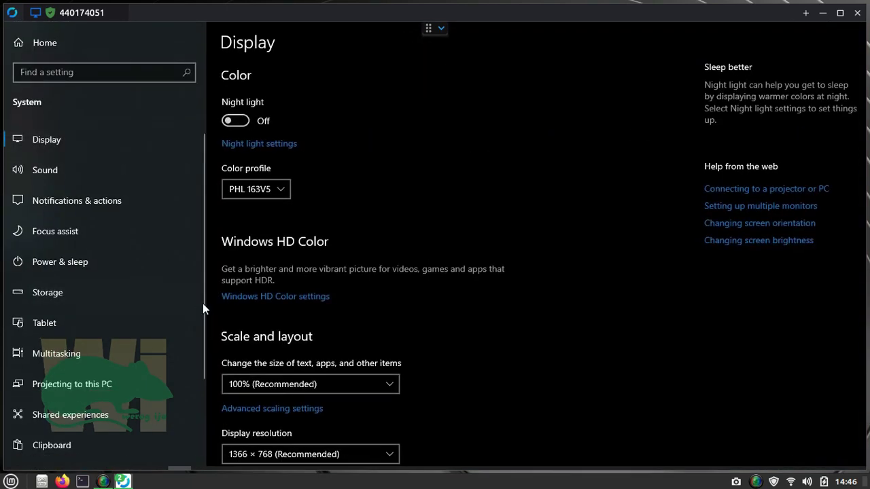
{"action": "scroll", "coordinate": [101, 407], "scroll_direction": "down", "scroll_amount": 3}
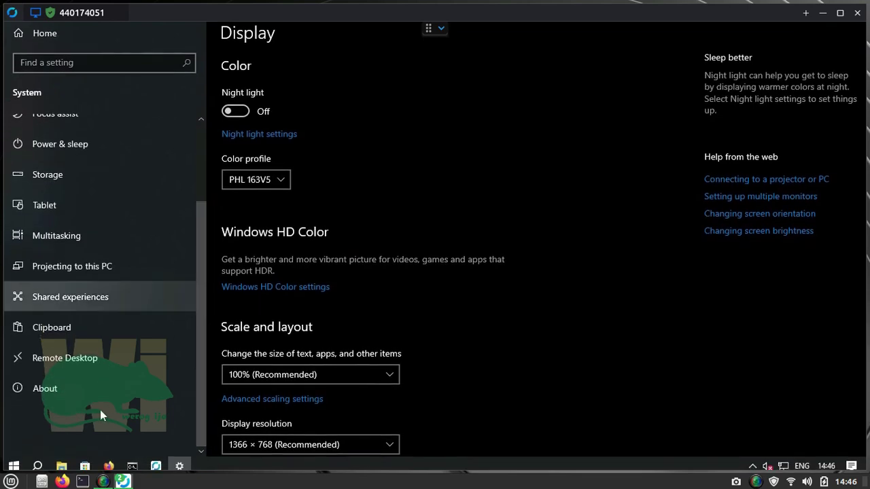
{"action": "left_click", "coordinate": [53, 398]}
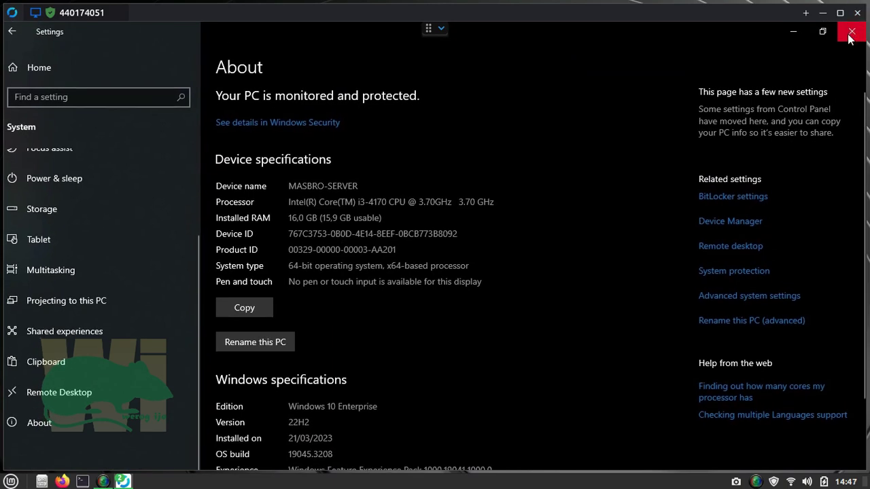
Close the server's Settings window, relaunch RustDesk from Linux Mint and reconnect to masbro-server
{"action": "left_click", "coordinate": [851, 33]}
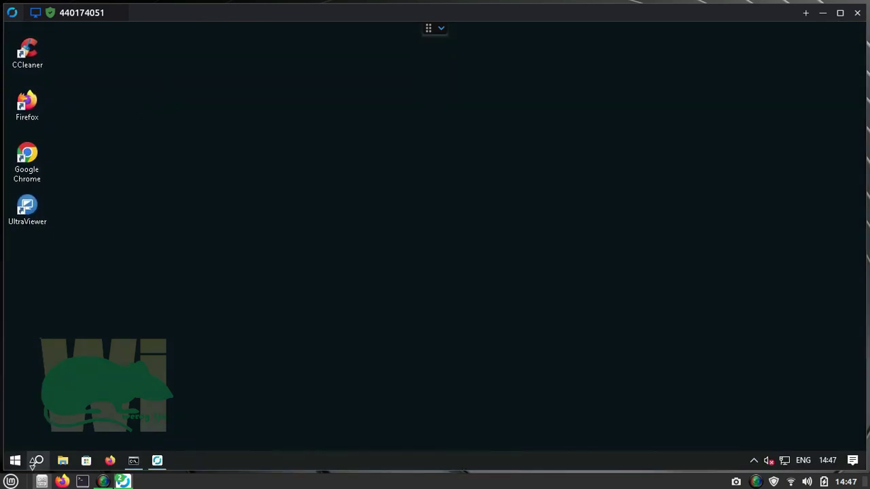
{"action": "left_click", "coordinate": [14, 462]}
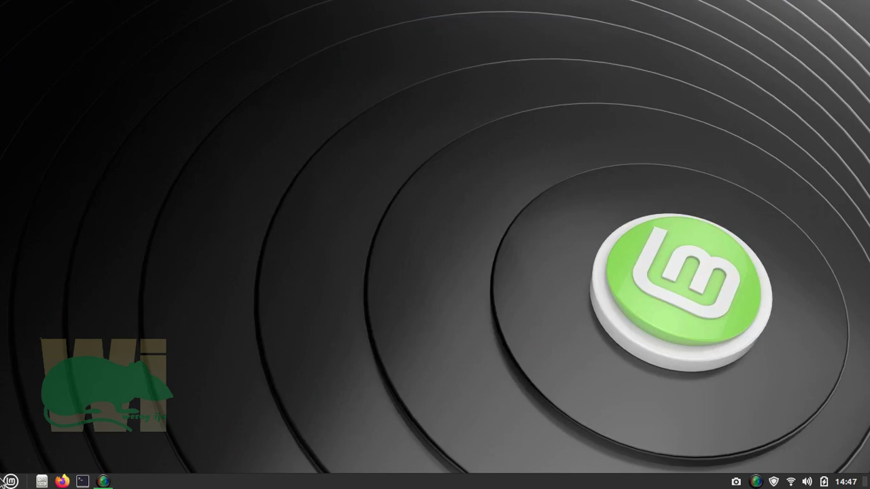
{"action": "left_click", "coordinate": [10, 481]}
{"action": "left_click", "coordinate": [112, 251]}
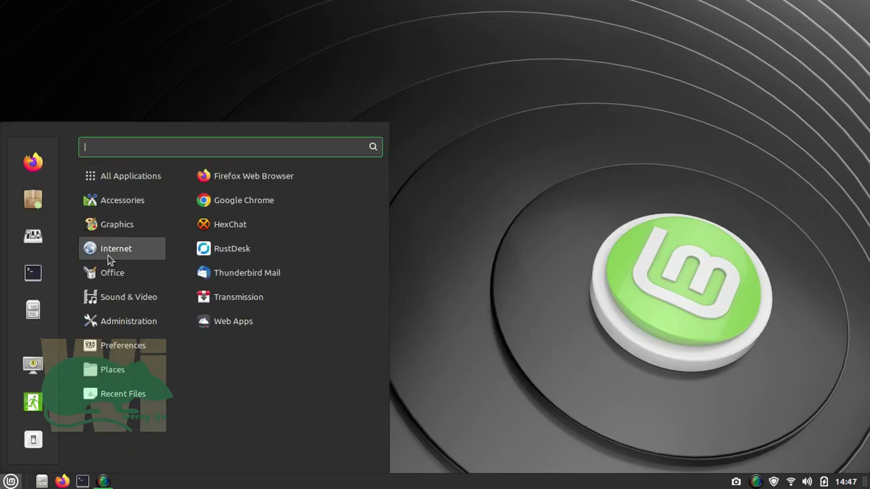
{"action": "left_click", "coordinate": [208, 250]}
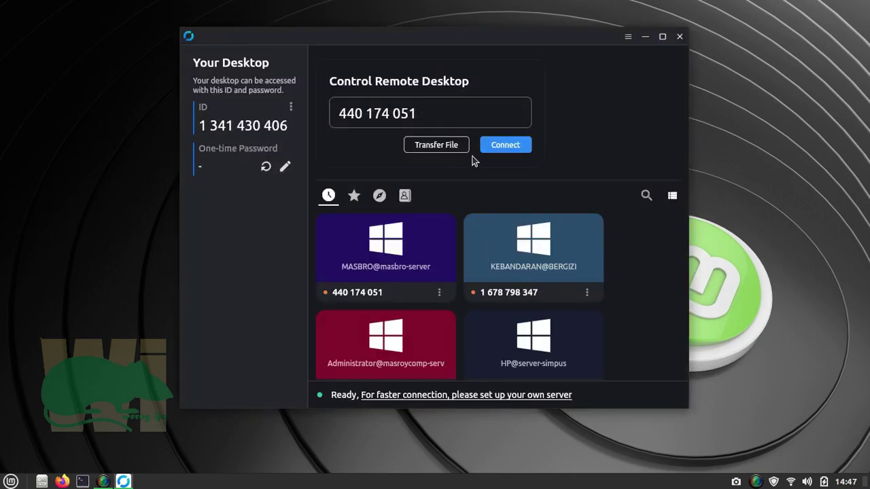
{"action": "left_click", "coordinate": [487, 151]}
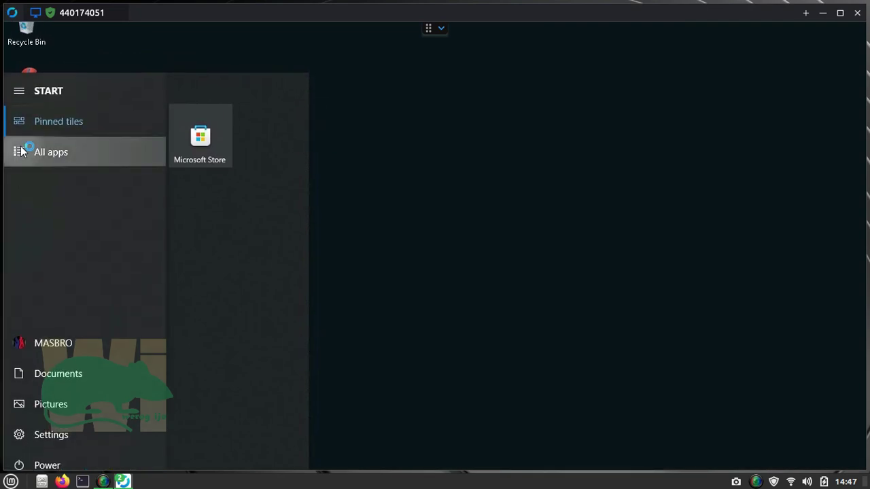
Look through the Windows Administrative Tools folder in the server's list of all apps
{"action": "left_click", "coordinate": [20, 150]}
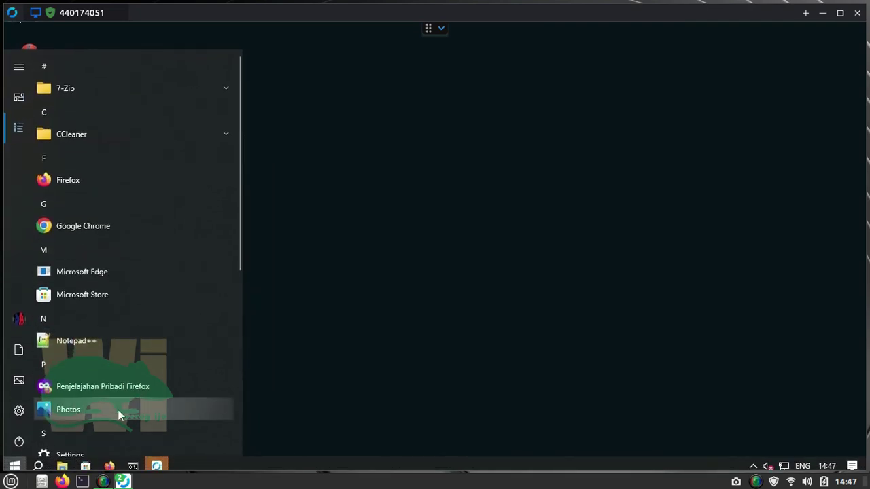
{"action": "scroll", "coordinate": [118, 416], "scroll_direction": "down", "scroll_amount": 5}
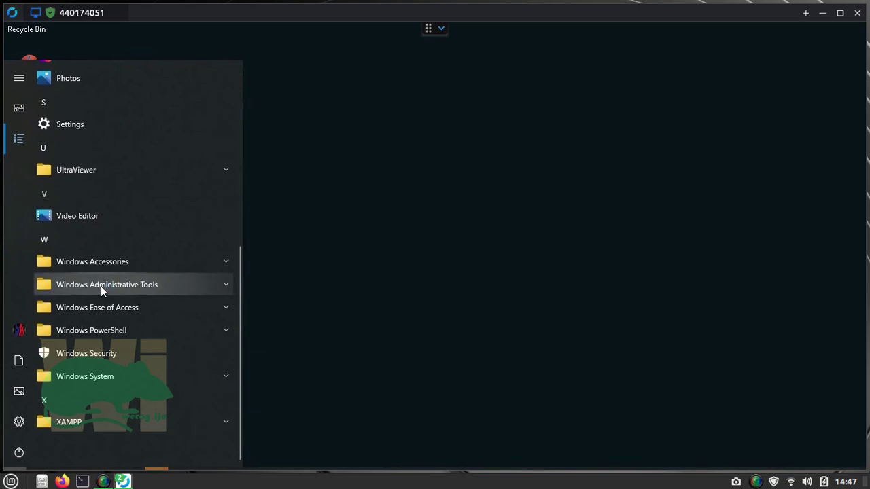
{"action": "left_click", "coordinate": [101, 286]}
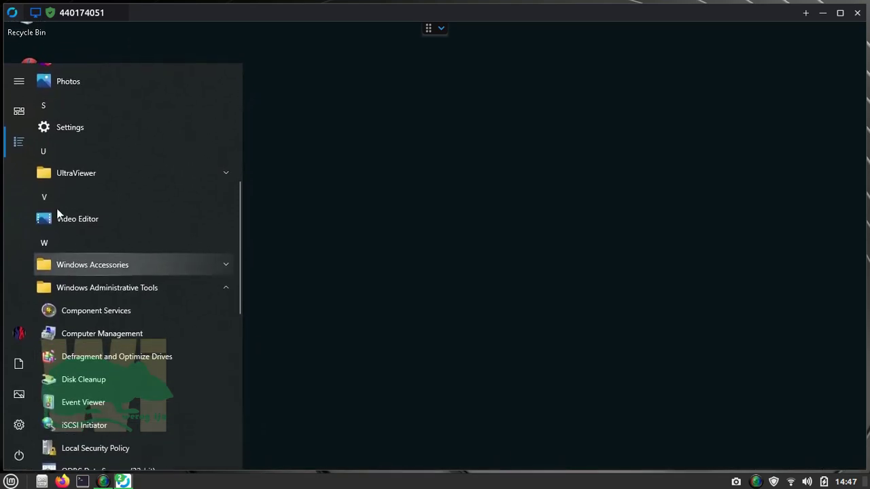
{"action": "mouse_move", "coordinate": [12, 152]}
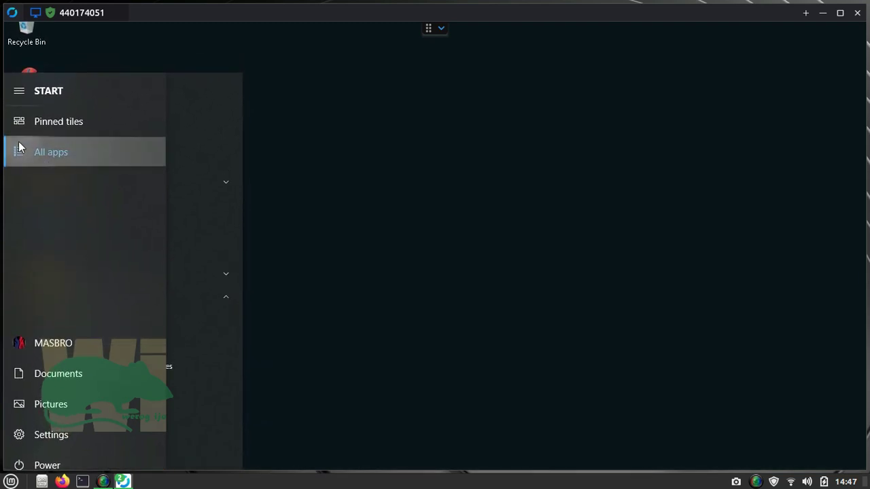
Open the server's Control Panel, go to the uninstall page for programs and bring up the Windows Features dialog
{"action": "left_click", "coordinate": [39, 121]}
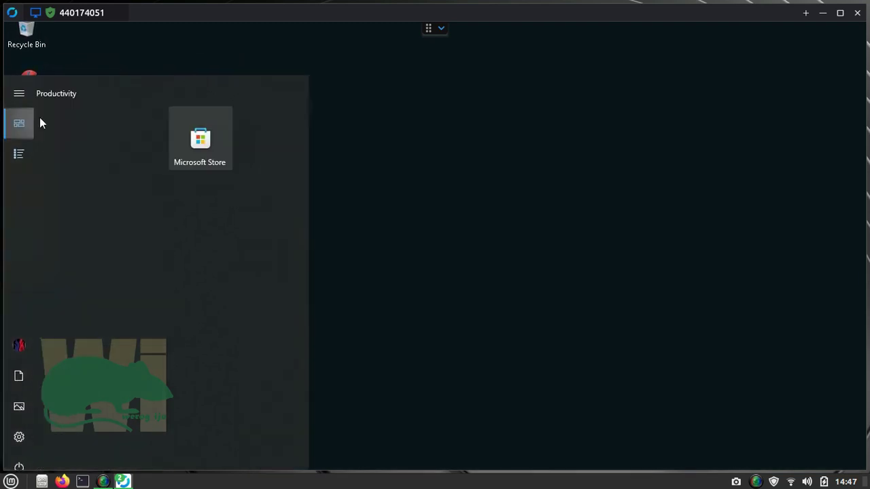
{"action": "left_click", "coordinate": [25, 152]}
{"action": "scroll", "coordinate": [100, 259], "scroll_direction": "down", "scroll_amount": 5}
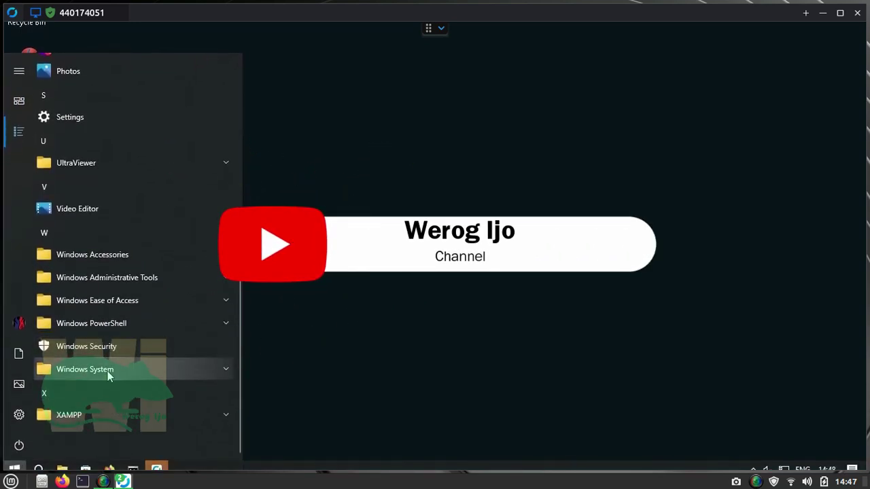
{"action": "left_click", "coordinate": [108, 371]}
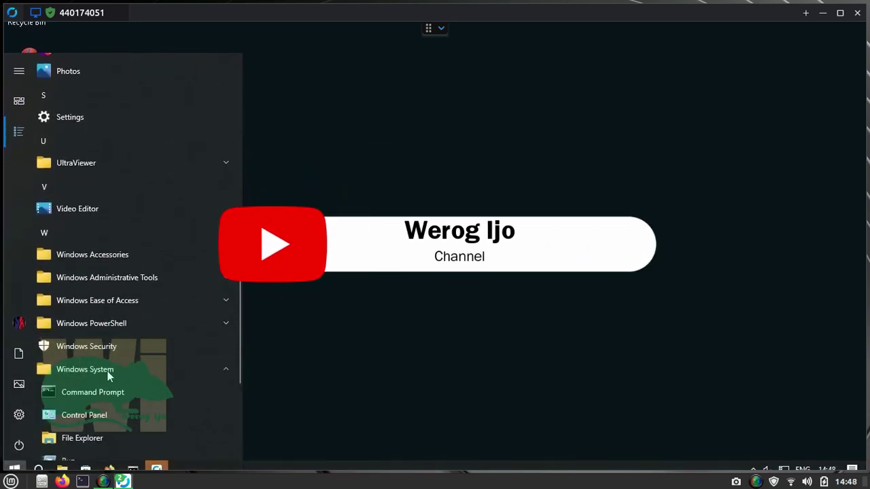
{"action": "left_click", "coordinate": [101, 413]}
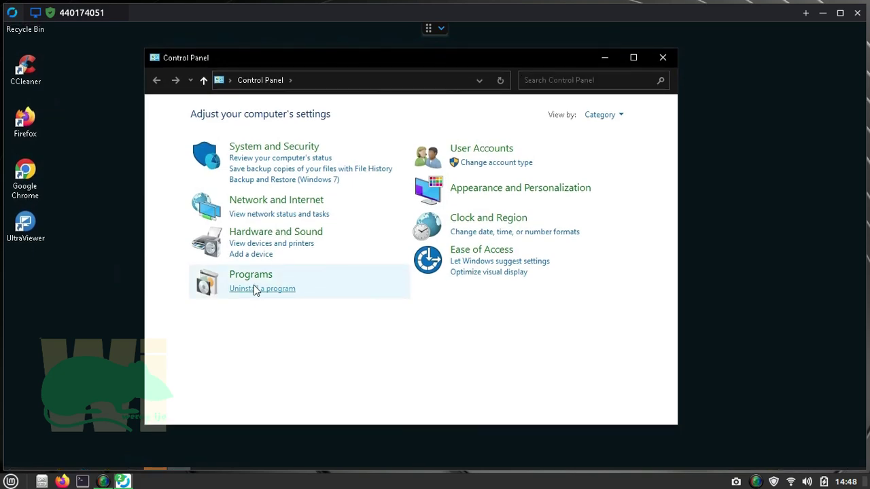
{"action": "left_click", "coordinate": [254, 286]}
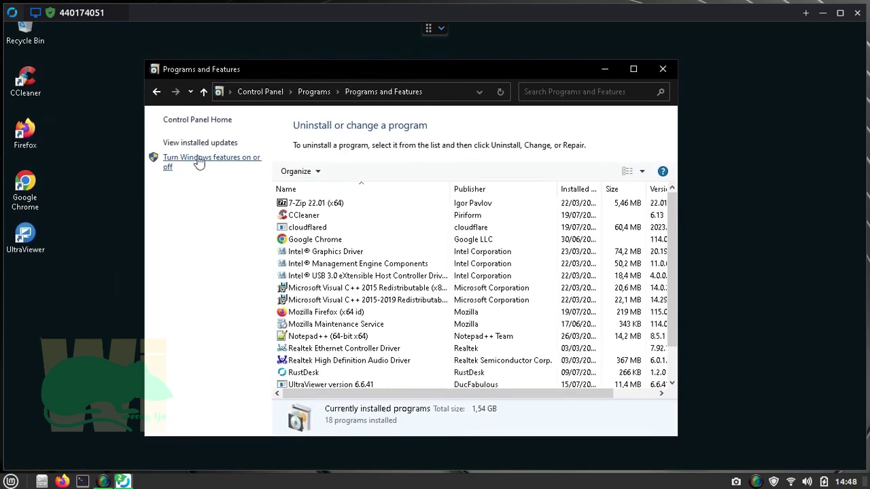
{"action": "left_click", "coordinate": [199, 161]}
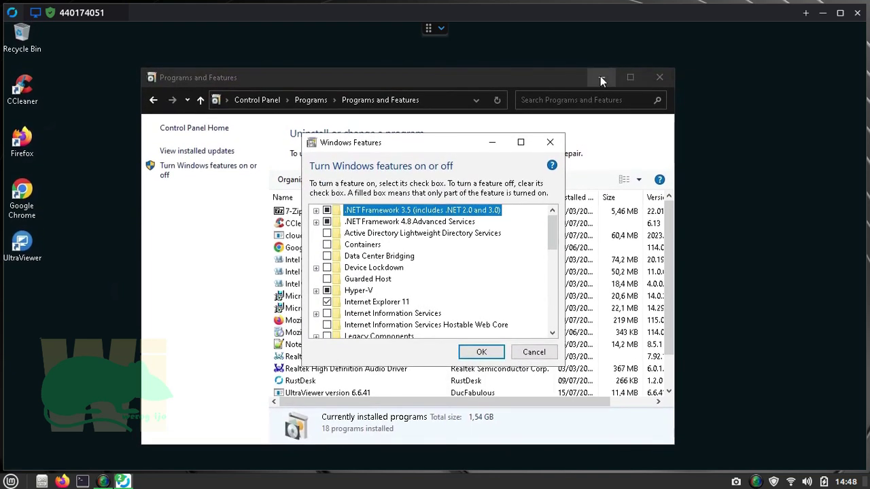
Minimize the Programs and Features window, reposition the Windows Features dialog and look through its whole feature list
{"action": "left_click", "coordinate": [600, 76]}
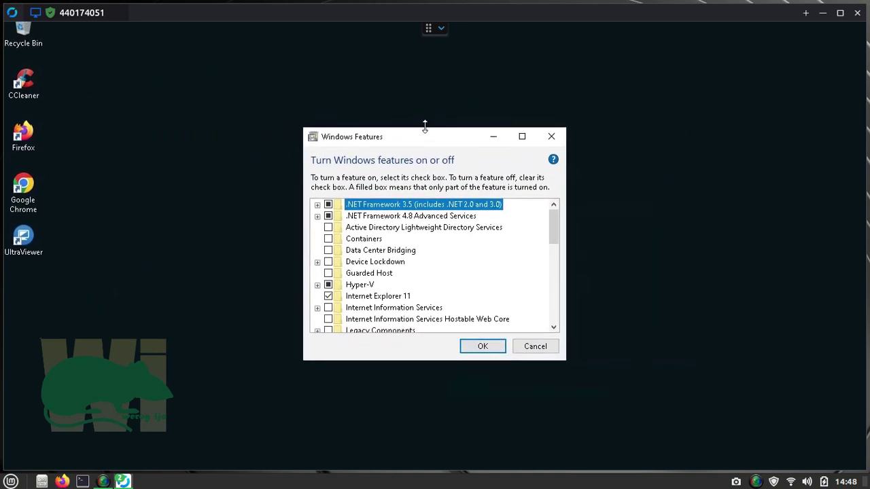
{"action": "left_click_drag", "start_coordinate": [424, 144], "coordinate": [325, 110]}
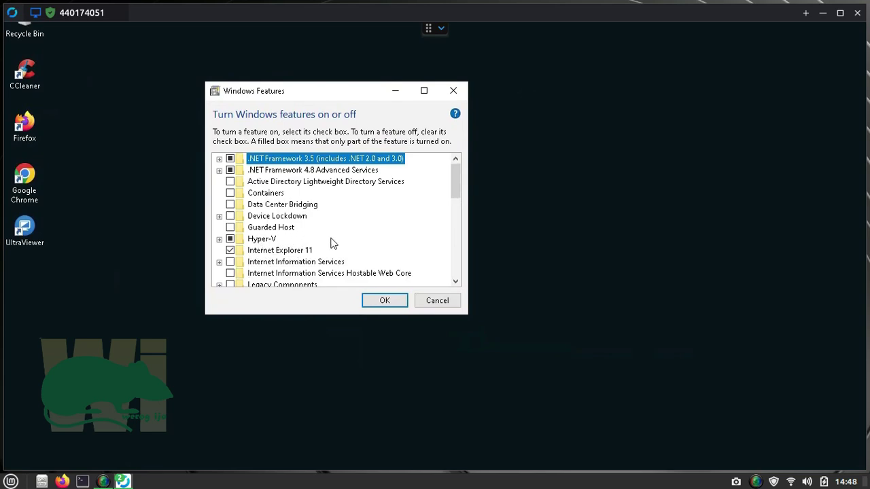
{"action": "left_click_drag", "start_coordinate": [458, 190], "coordinate": [446, 259]}
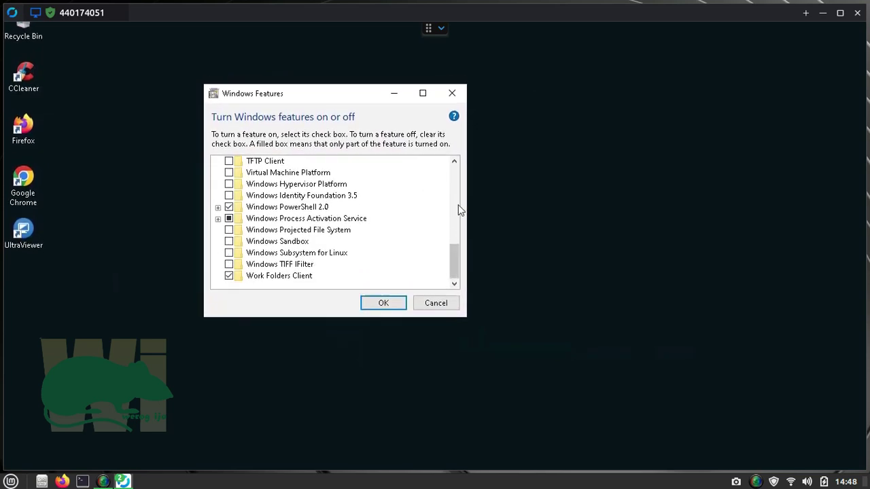
{"action": "left_click_drag", "start_coordinate": [456, 217], "coordinate": [460, 136]}
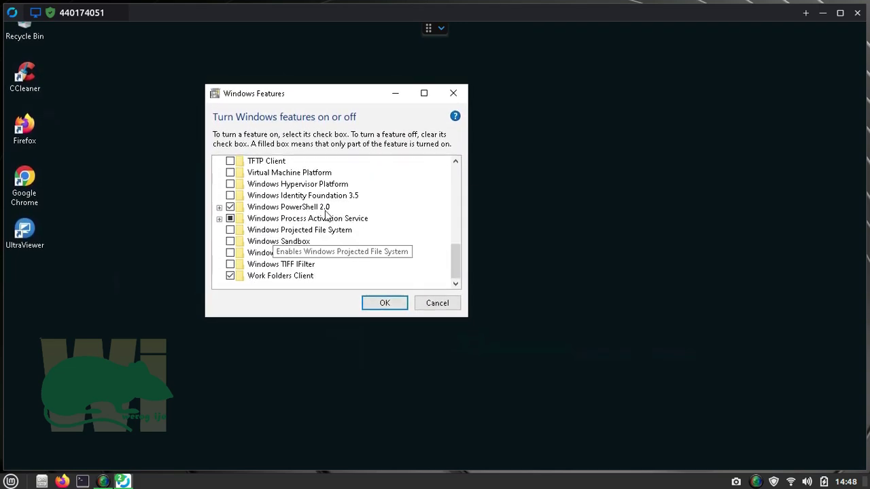
{"action": "scroll", "coordinate": [456, 172], "scroll_direction": "up", "scroll_amount": 10}
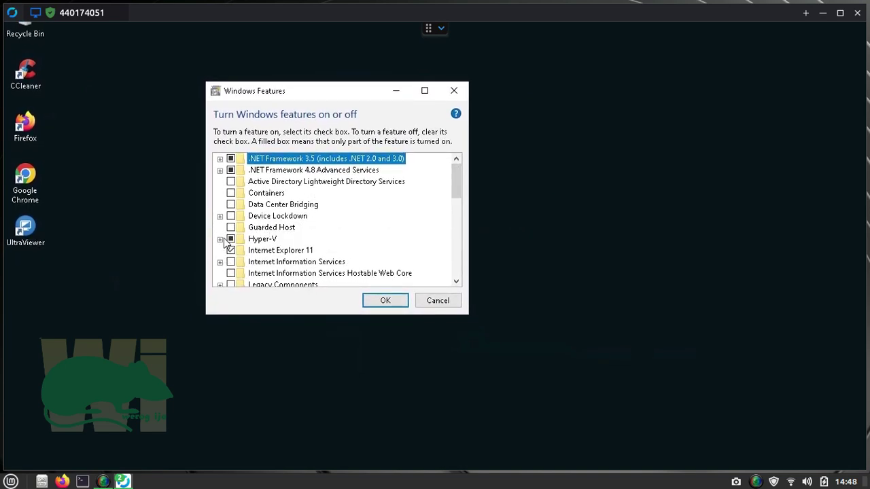
Enable Hyper-V Management Tools under the Hyper-V feature and apply the change
{"action": "left_click", "coordinate": [220, 239]}
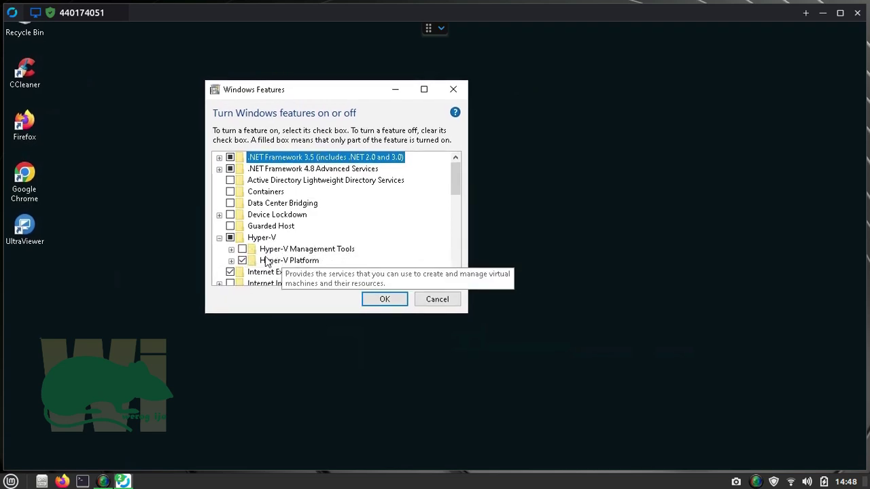
{"action": "left_click", "coordinate": [243, 249]}
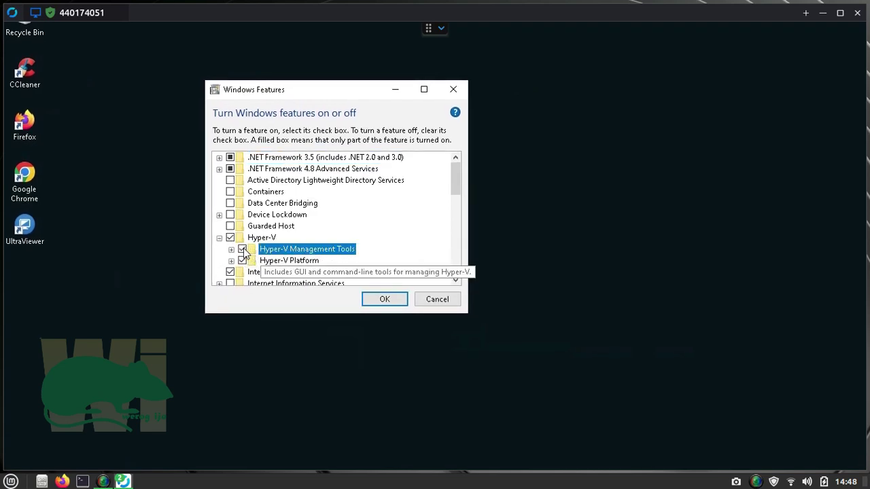
{"action": "left_click", "coordinate": [379, 297]}
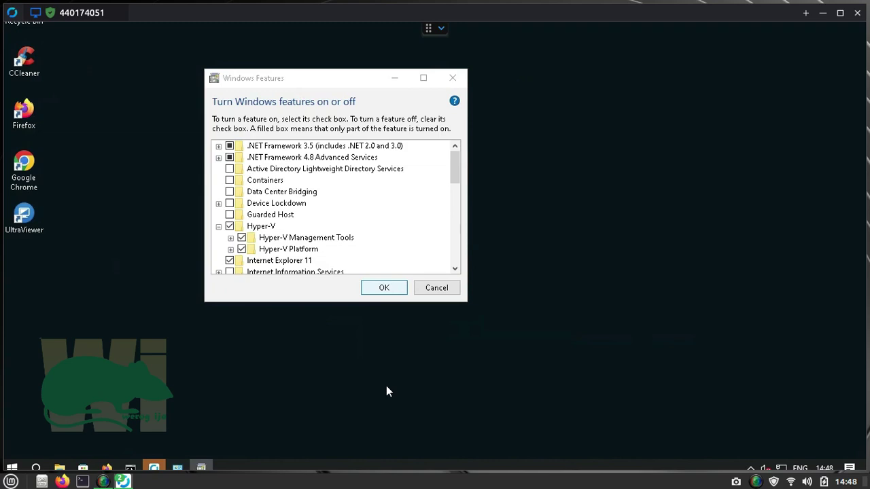
{"action": "left_click", "coordinate": [383, 297]}
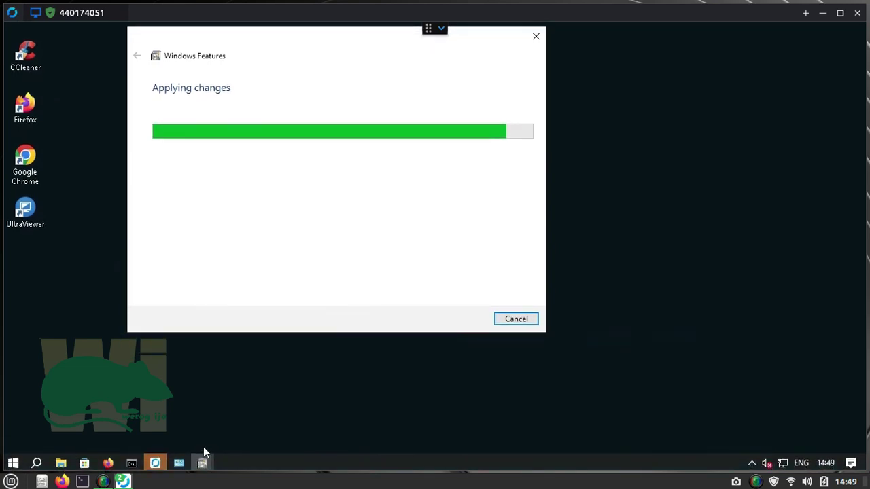
Close the Programs and Features window and the Windows Features dialog
{"action": "mouse_move", "coordinate": [202, 466]}
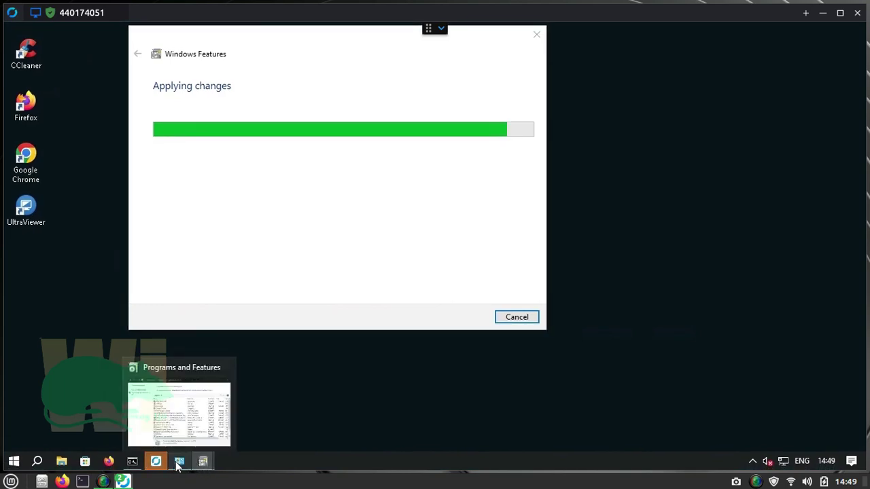
{"action": "left_click", "coordinate": [178, 464]}
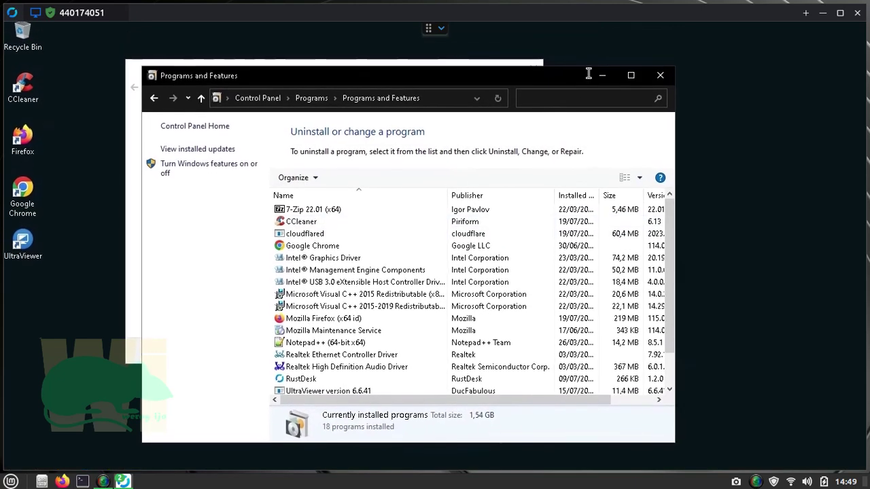
{"action": "left_click", "coordinate": [660, 75]}
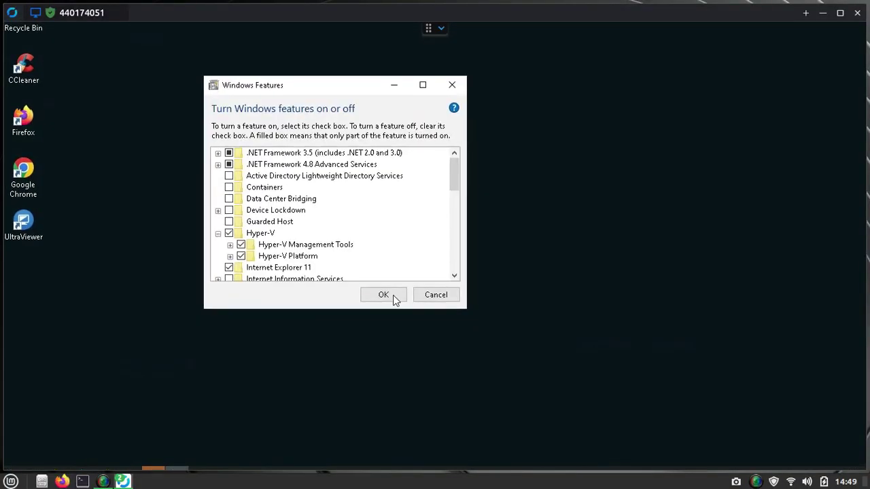
{"action": "key", "text": "Escape"}
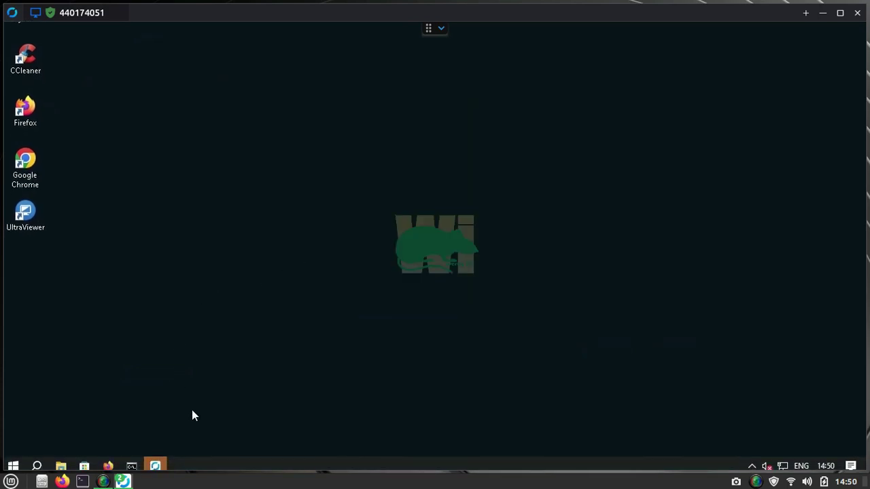
Launch Hyper-V Manager from the Windows Administrative Tools in the server's app list
{"action": "left_click", "coordinate": [13, 463]}
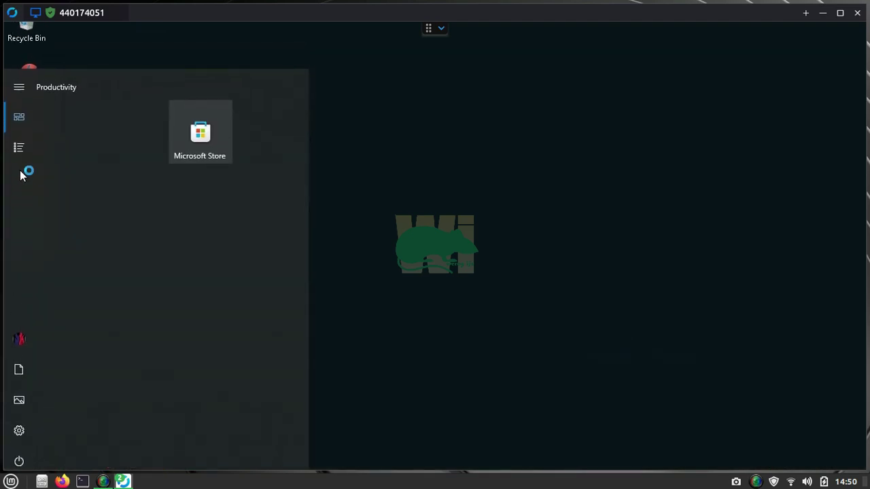
{"action": "left_click", "coordinate": [19, 156]}
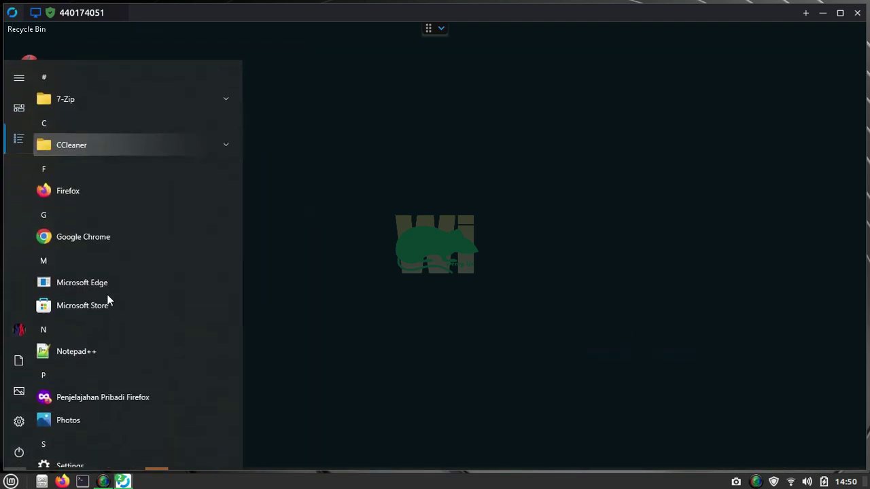
{"action": "scroll", "coordinate": [144, 369], "scroll_direction": "down", "scroll_amount": 5}
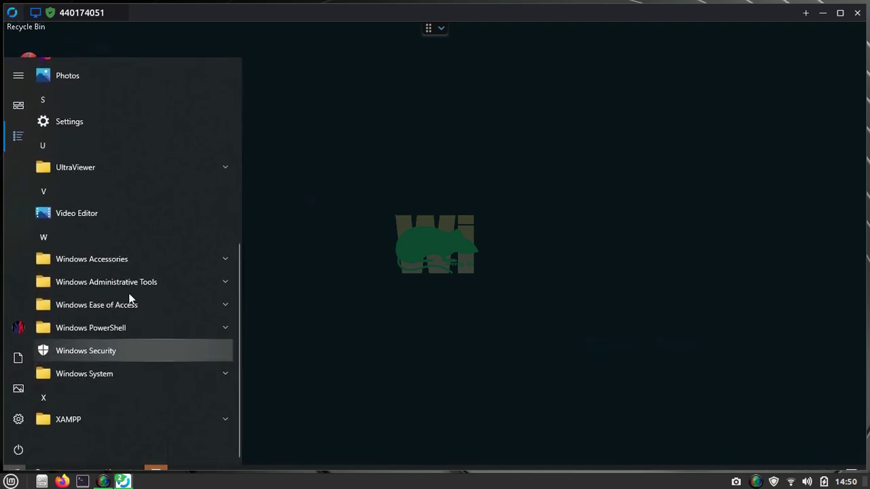
{"action": "left_click", "coordinate": [127, 286]}
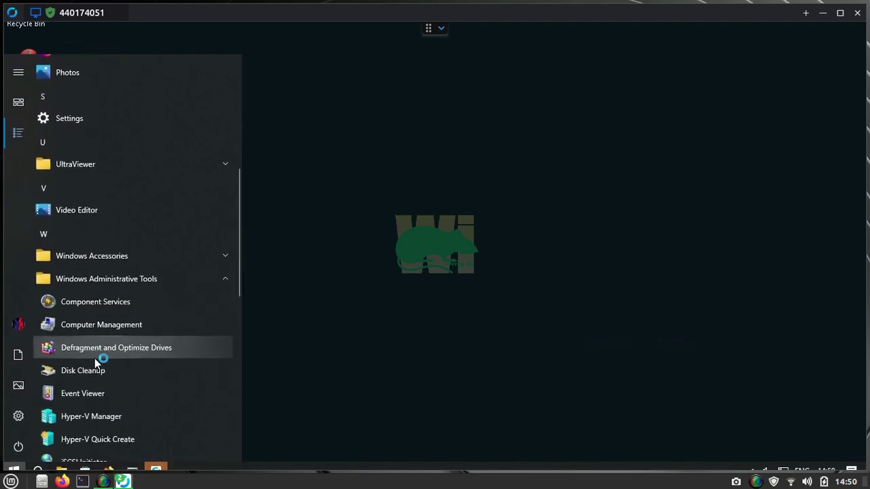
{"action": "left_click", "coordinate": [99, 413]}
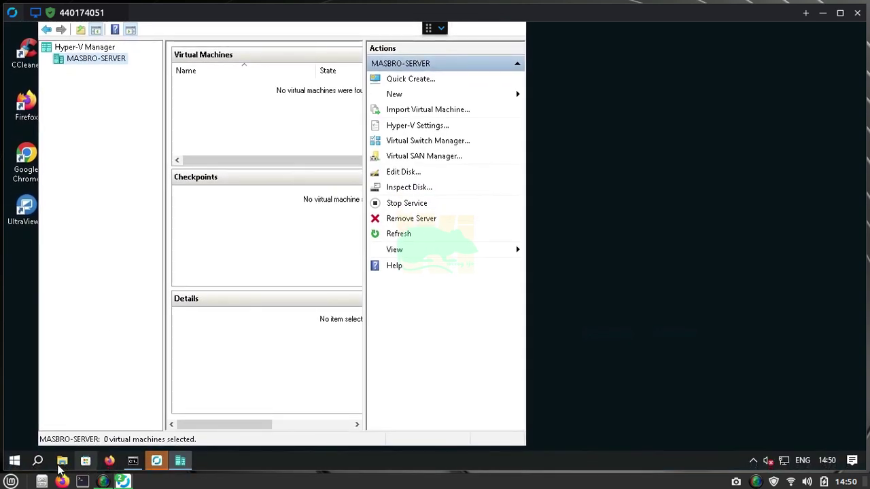
Open File Explorer on the server and show the contents of the DATA (D:) drive
{"action": "left_click", "coordinate": [61, 464]}
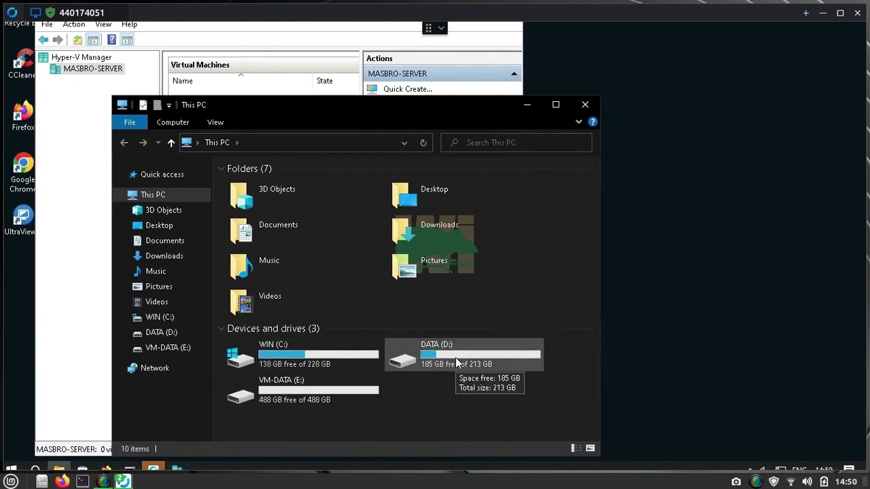
{"action": "left_click", "coordinate": [456, 360]}
{"action": "double_click", "coordinate": [455, 357]}
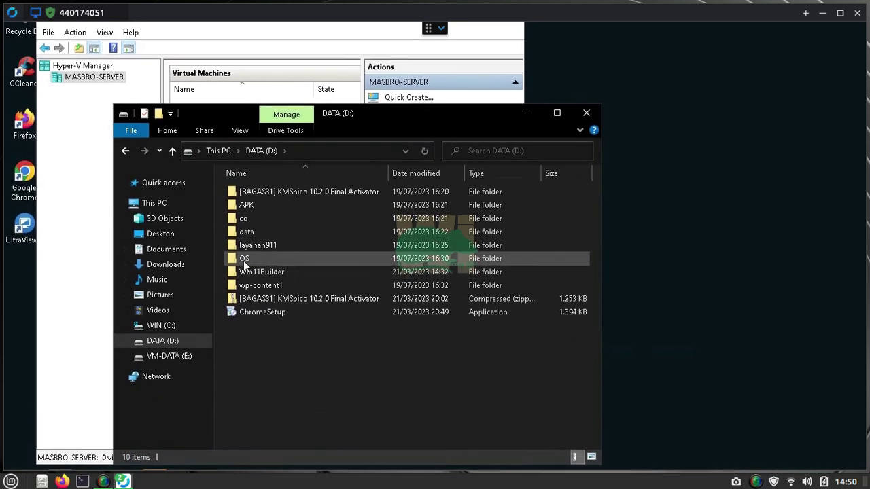
Examine the disc images in the OS folder on the DATA (D:) drive, and close File Explorer
{"action": "double_click", "coordinate": [243, 260]}
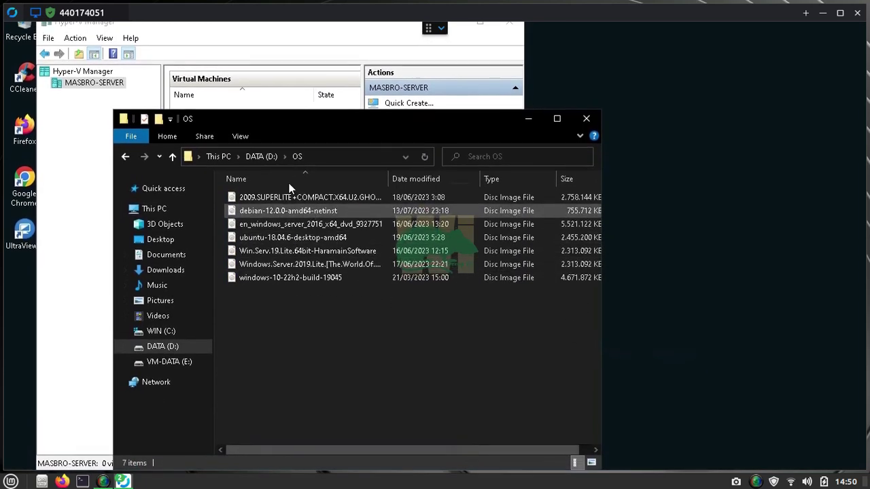
{"action": "left_click", "coordinate": [264, 161]}
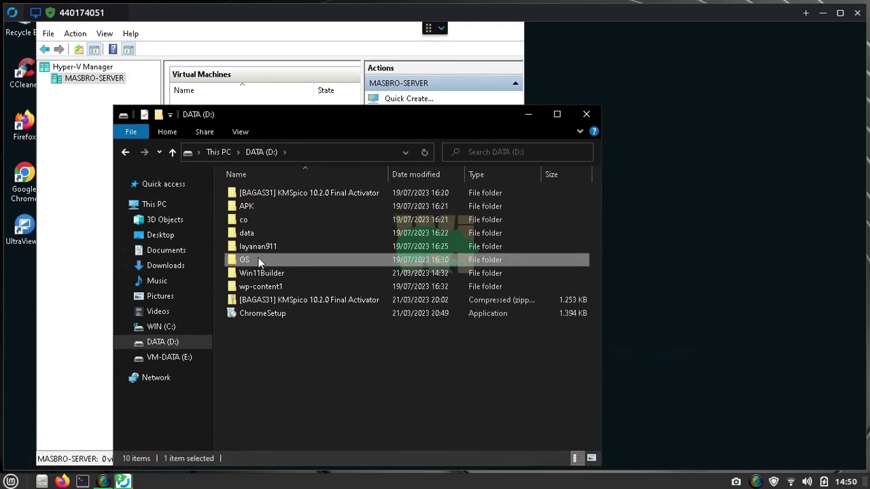
{"action": "double_click", "coordinate": [254, 259]}
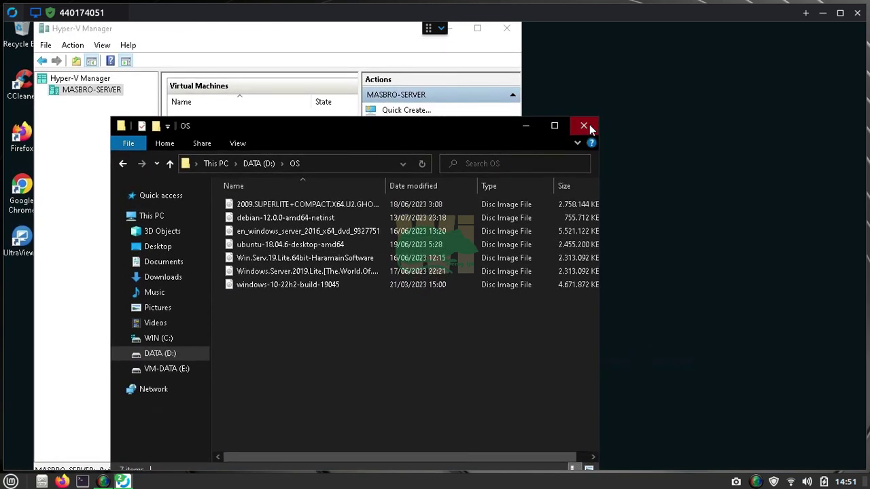
{"action": "left_click", "coordinate": [589, 128]}
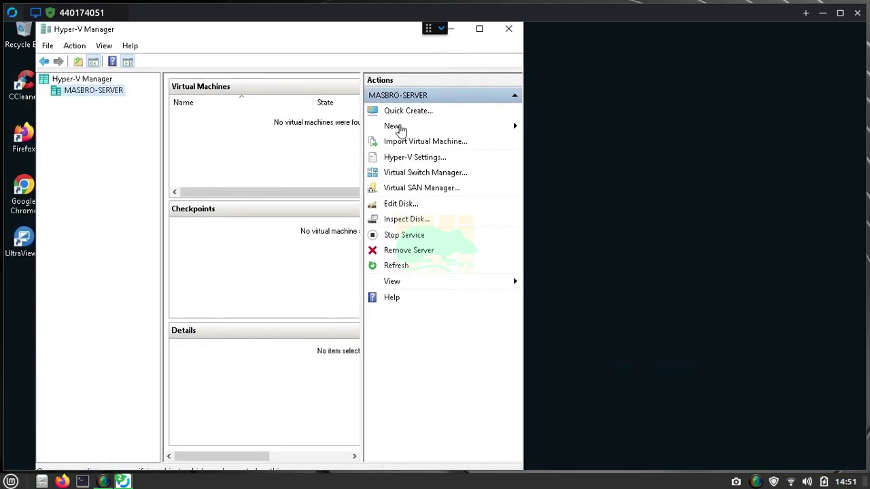
Open the server's Network Connections window through the adapter options in the Ethernet network settings
{"action": "left_click", "coordinate": [400, 128]}
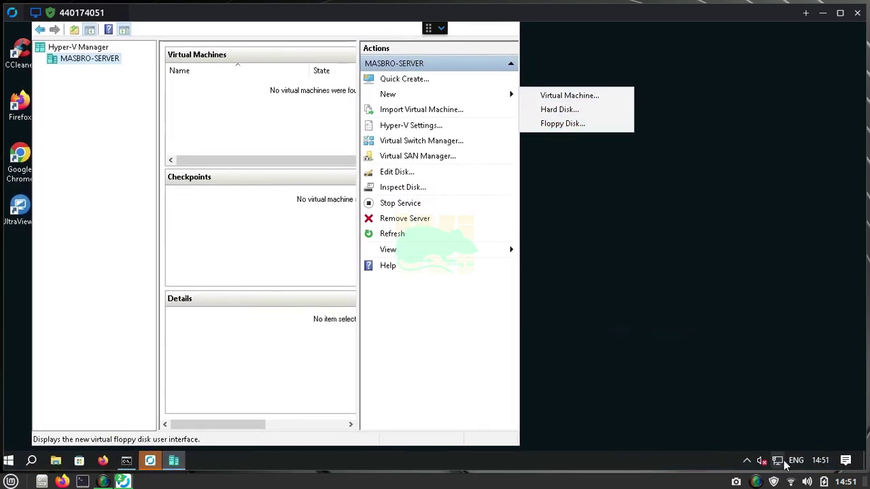
{"action": "right_click", "coordinate": [778, 463]}
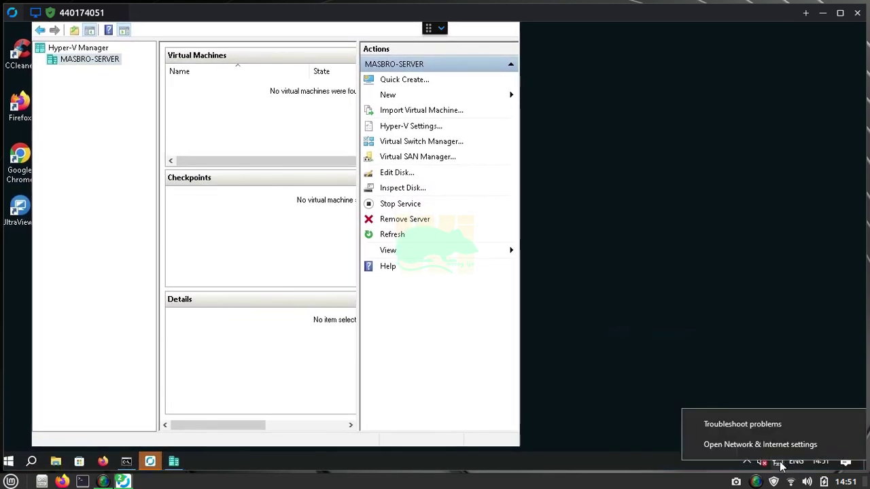
{"action": "left_click", "coordinate": [742, 451]}
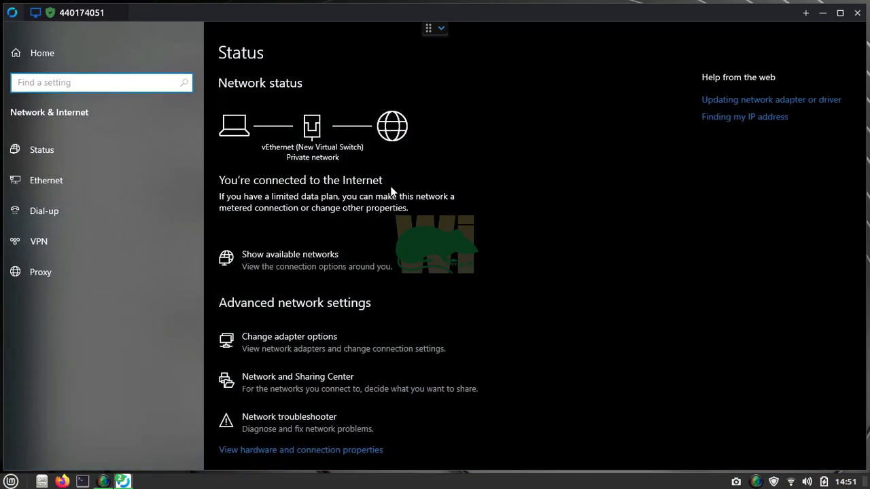
{"action": "left_click", "coordinate": [56, 178]}
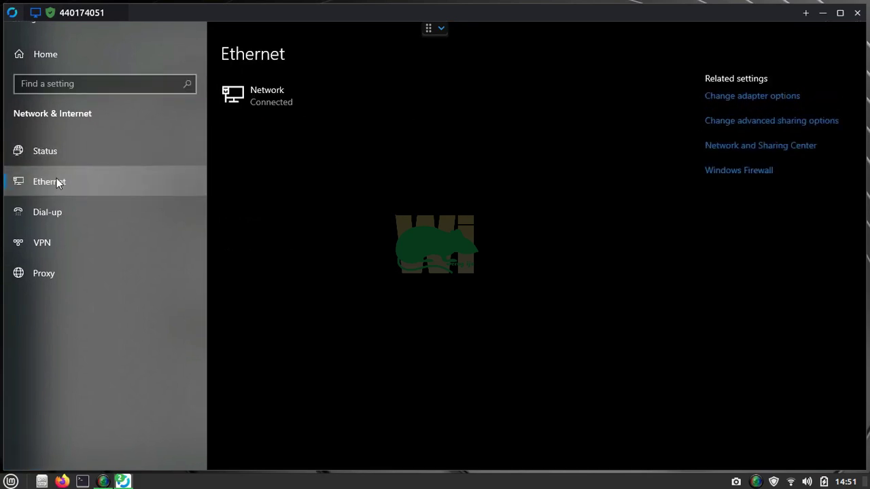
{"action": "left_click", "coordinate": [742, 108]}
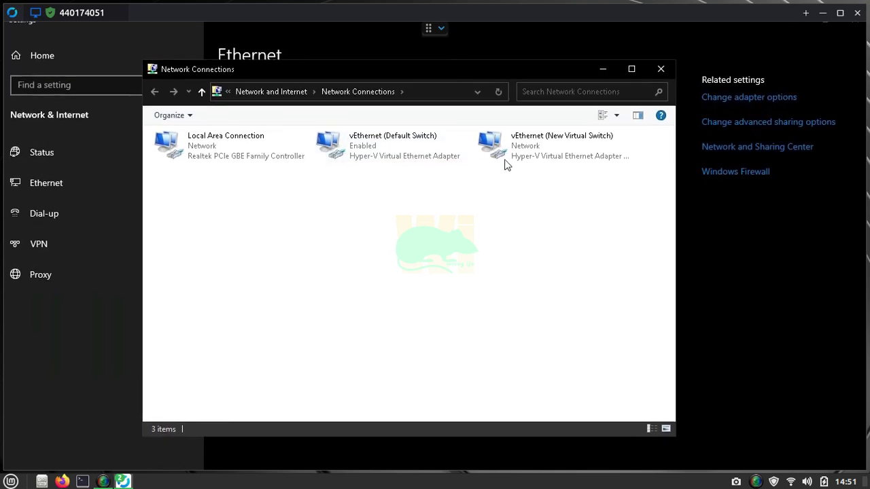
Examine the vEthernet (New Virtual Switch) adapter and its available actions, and close Network Connections and Settings
{"action": "left_click", "coordinate": [532, 161]}
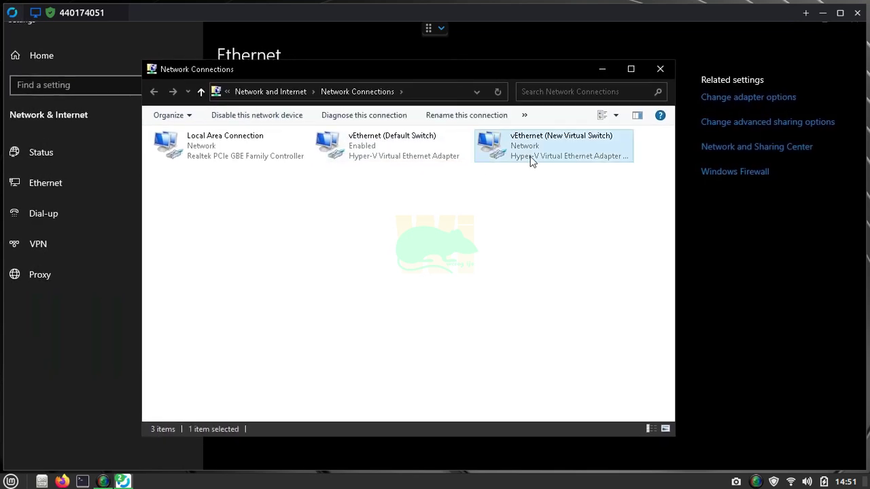
{"action": "right_click", "coordinate": [497, 140]}
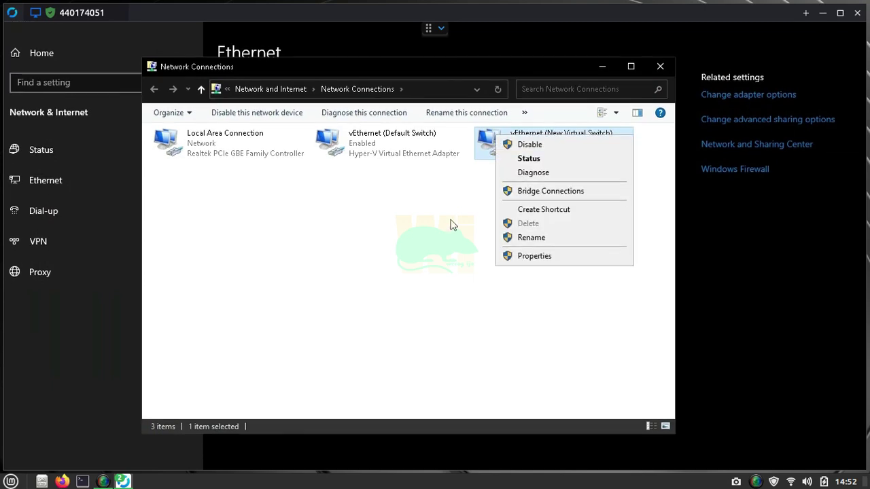
{"action": "left_click", "coordinate": [454, 221]}
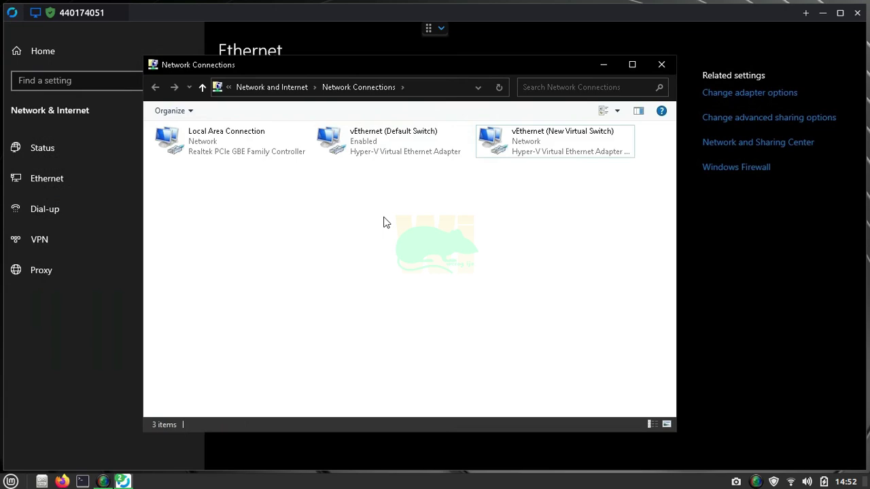
{"action": "left_click", "coordinate": [540, 153]}
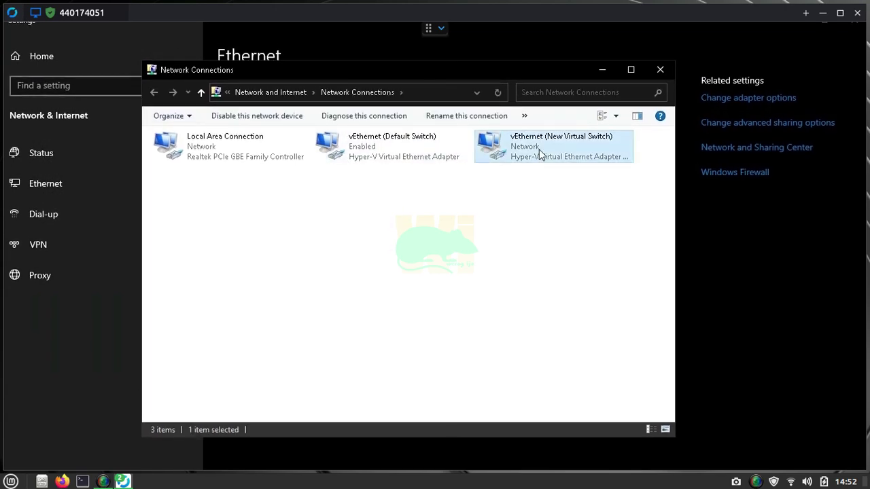
{"action": "right_click", "coordinate": [540, 154]}
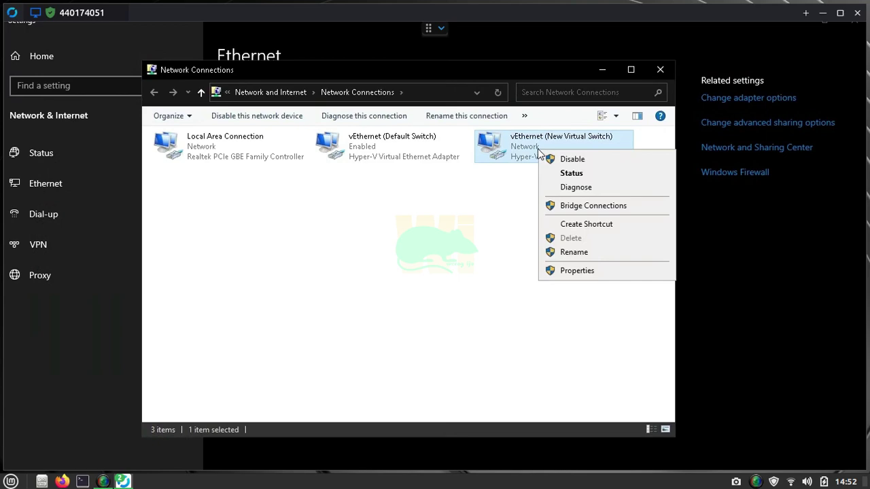
{"action": "left_click", "coordinate": [378, 213]}
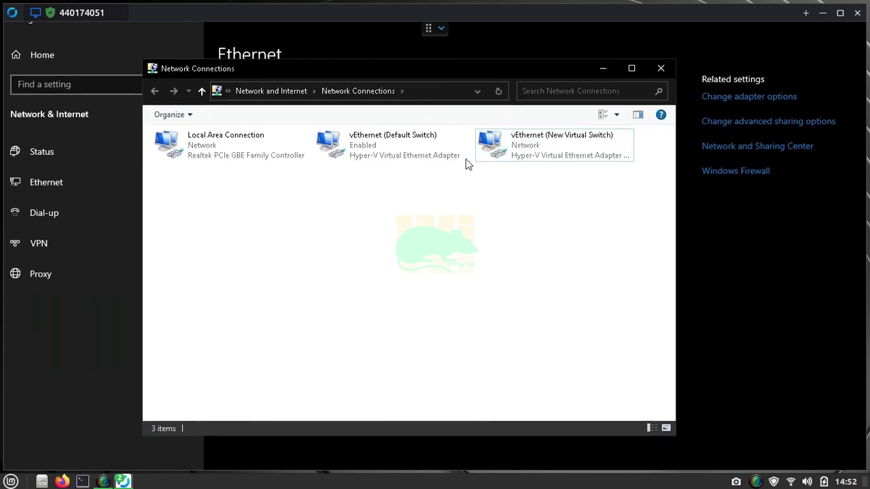
{"action": "left_click", "coordinate": [511, 150]}
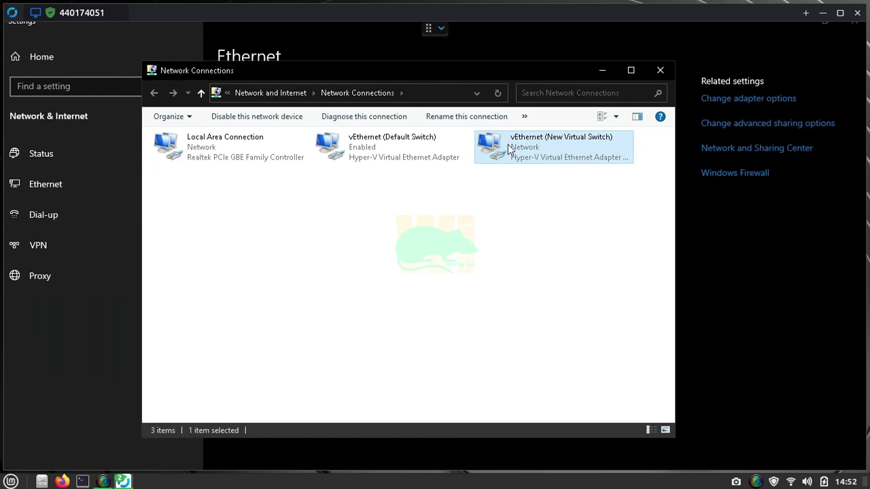
{"action": "left_click", "coordinate": [657, 76]}
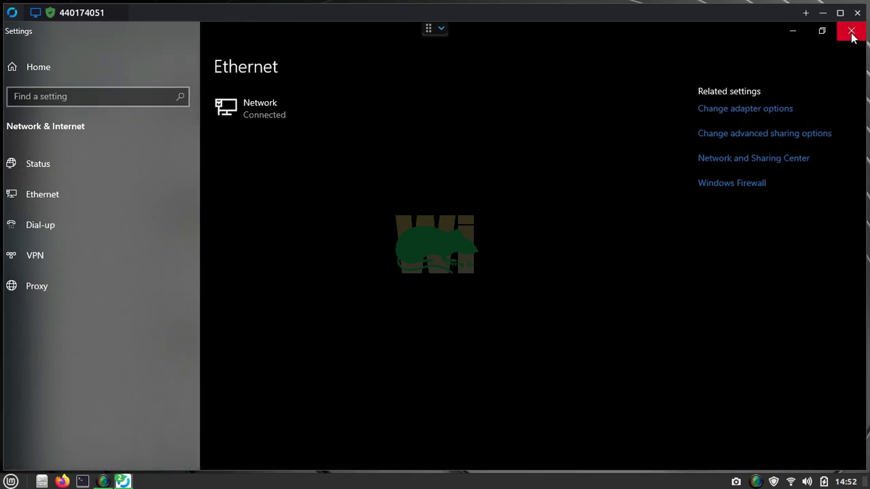
{"action": "left_click", "coordinate": [851, 32]}
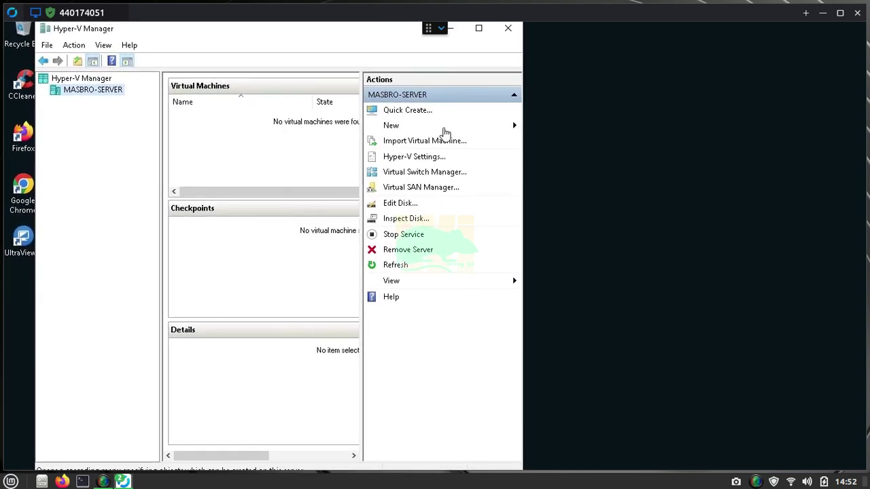
Start creating a new virtual machine in Hyper-V Manager and advance the wizard past its introduction page
{"action": "left_click", "coordinate": [445, 128]}
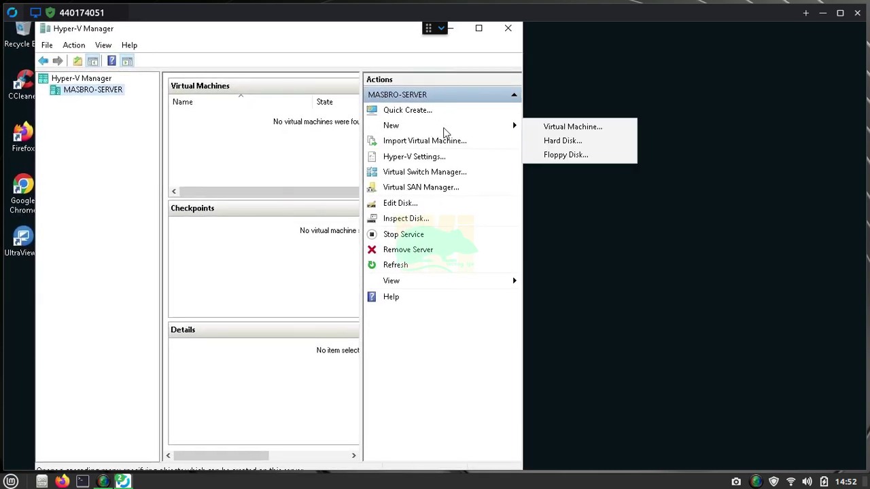
{"action": "left_click", "coordinate": [561, 128]}
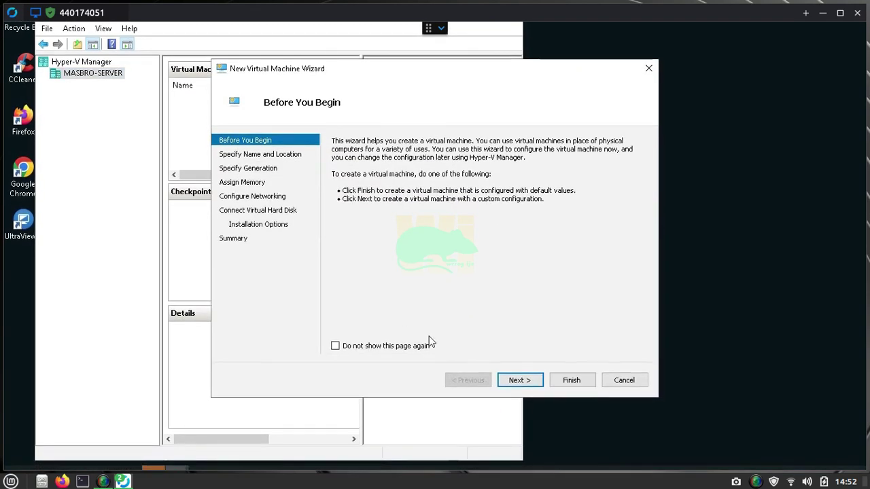
{"action": "left_click", "coordinate": [518, 375]}
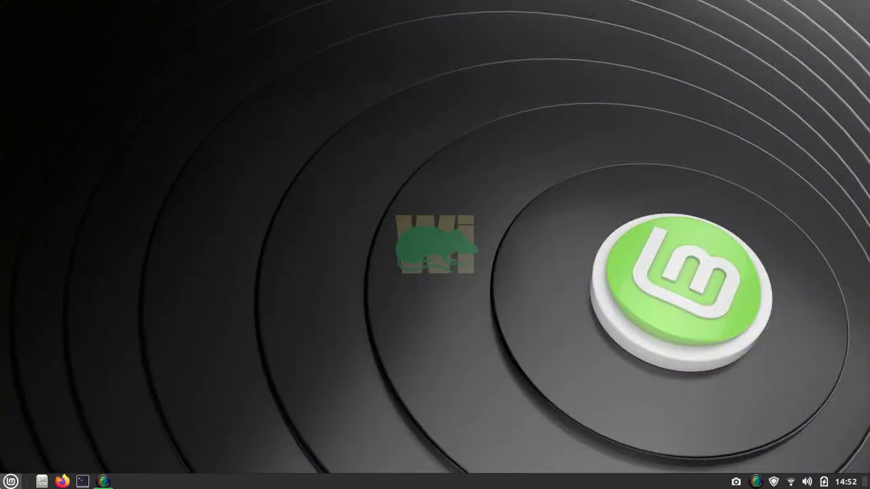
Relaunch RustDesk from Linux Mint's Internet applications and reconnect to the server using the remote ID already filled in
{"action": "left_click", "coordinate": [10, 481]}
{"action": "mouse_move", "coordinate": [112, 345]}
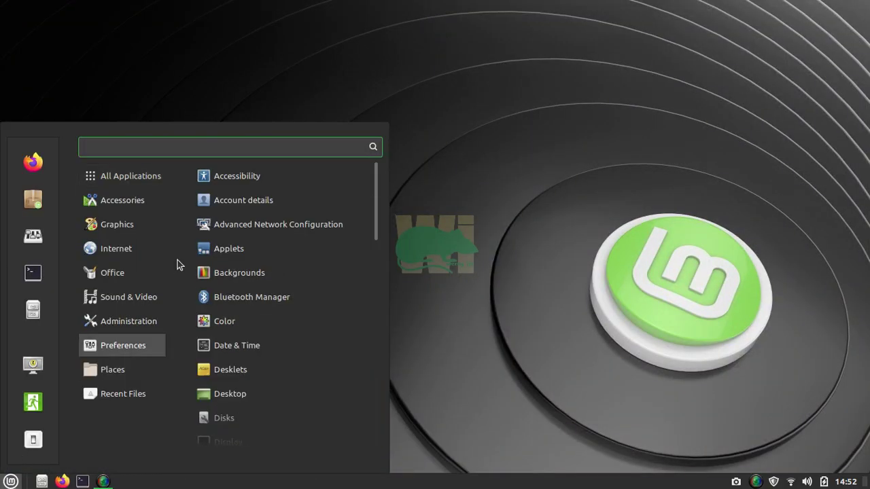
{"action": "mouse_move", "coordinate": [143, 252]}
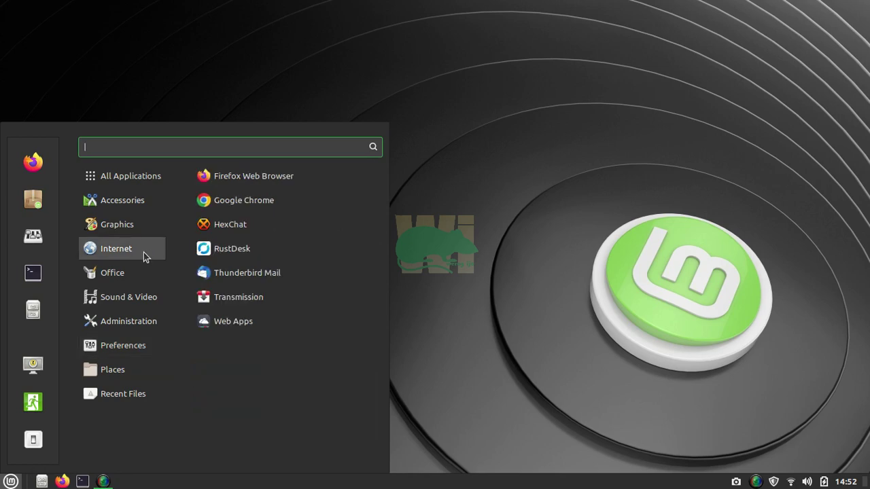
{"action": "left_click", "coordinate": [221, 254]}
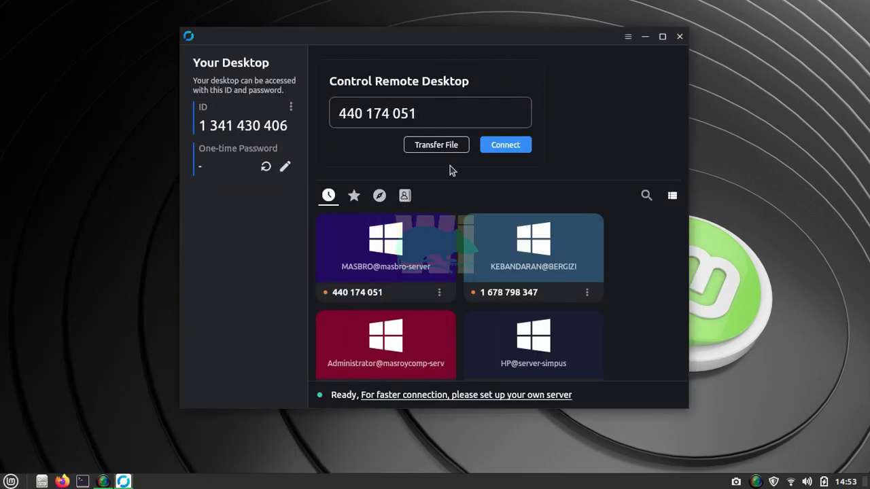
{"action": "left_click", "coordinate": [496, 150]}
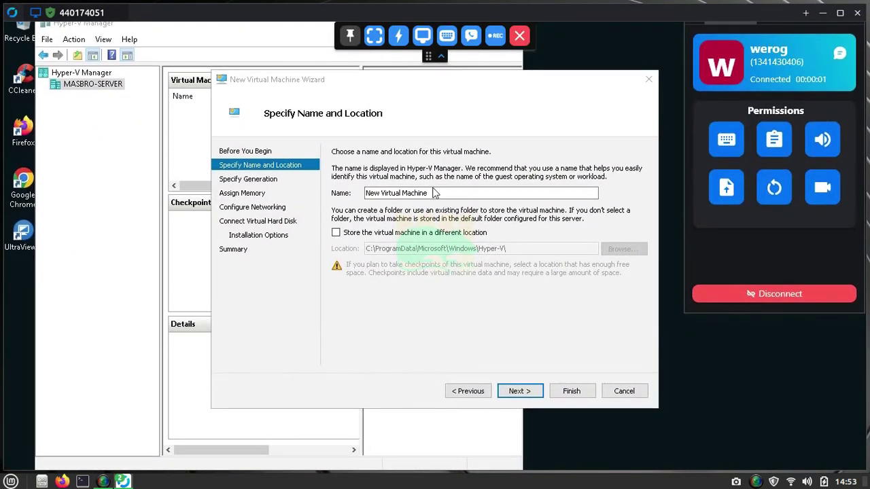
Name the new virtual machine VM-1
{"action": "left_click", "coordinate": [428, 193]}
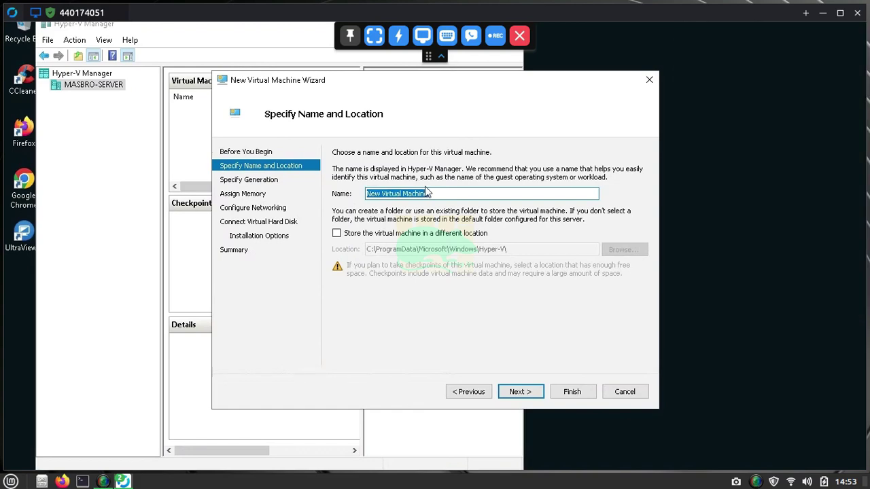
{"action": "type", "text": "V"}
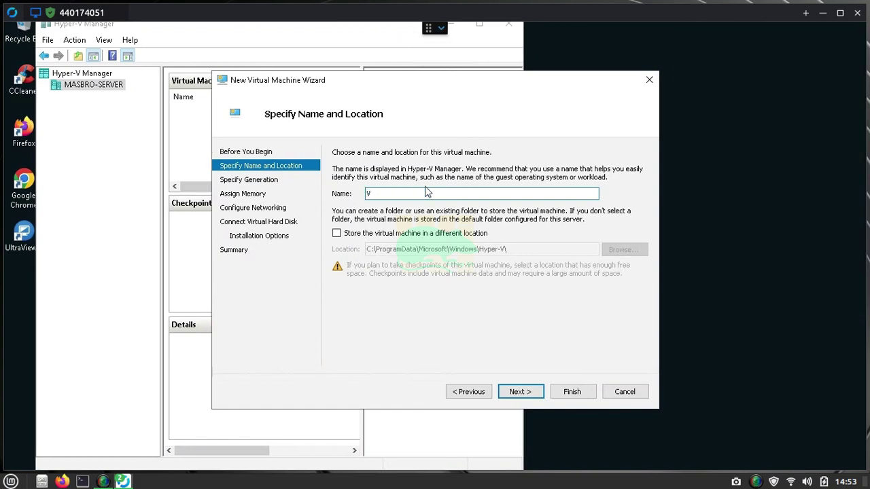
{"action": "type", "text": "M-1"}
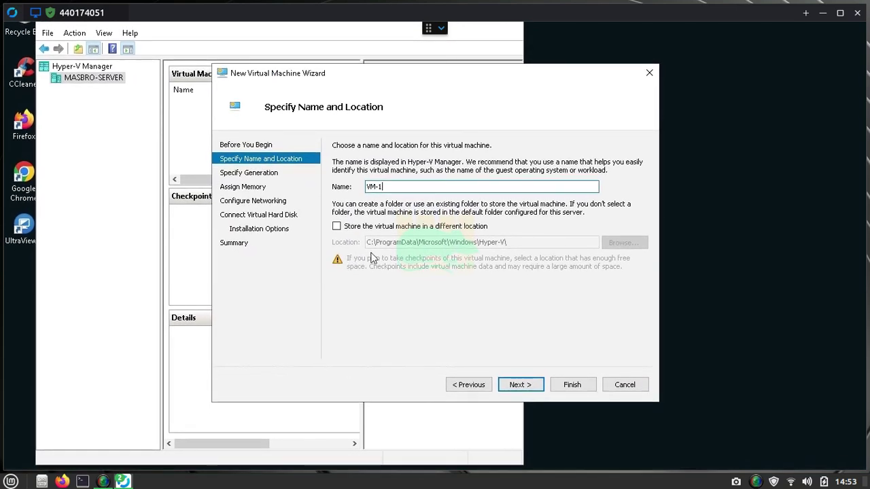
Store the virtual machine in a different location on the VM-DATA (E:) drive and continue to the generation page
{"action": "left_click", "coordinate": [336, 227]}
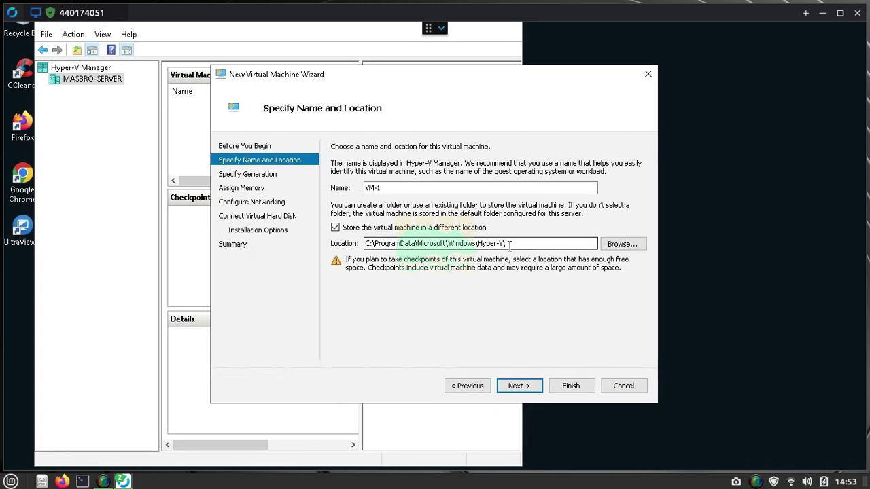
{"action": "left_click", "coordinate": [620, 243]}
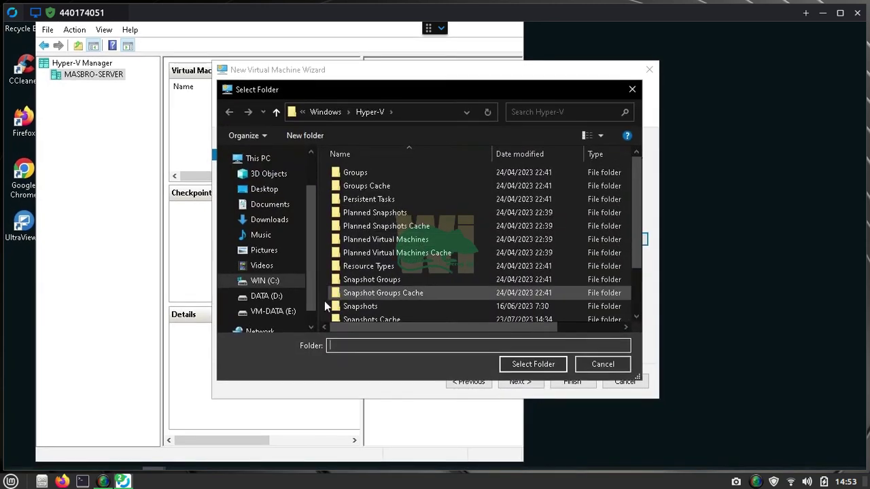
{"action": "left_click", "coordinate": [271, 311]}
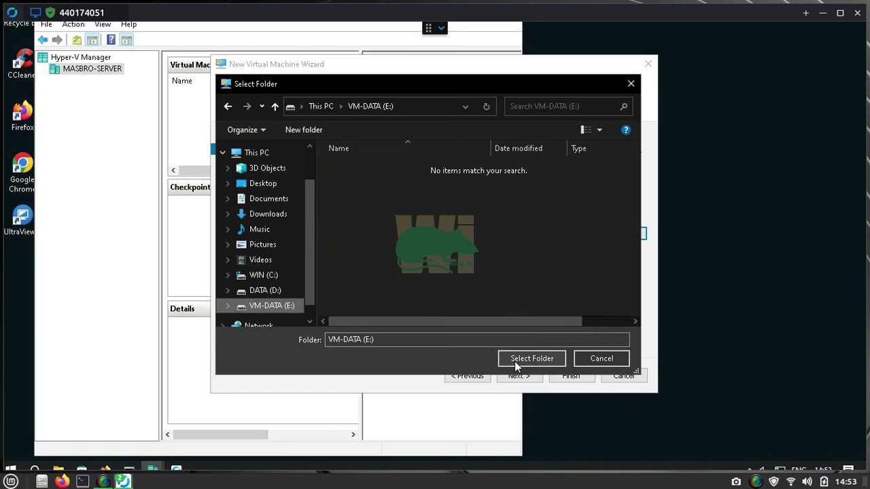
{"action": "left_click", "coordinate": [514, 361]}
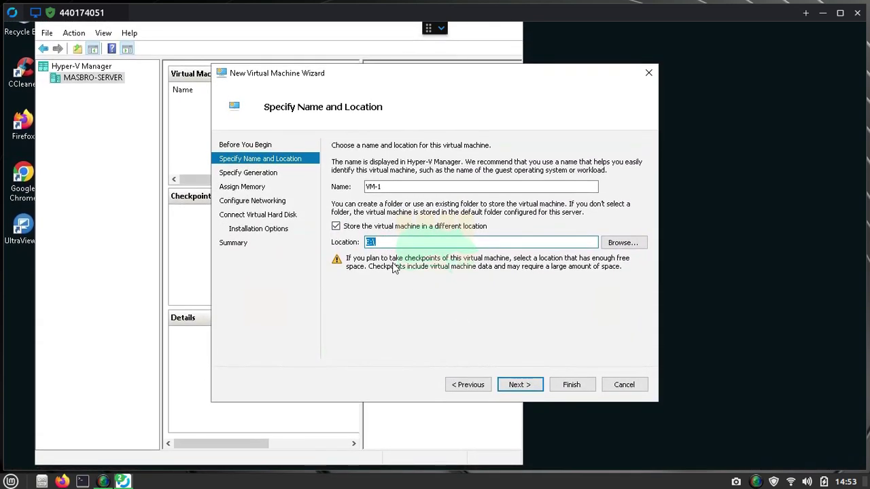
{"action": "left_click", "coordinate": [521, 378]}
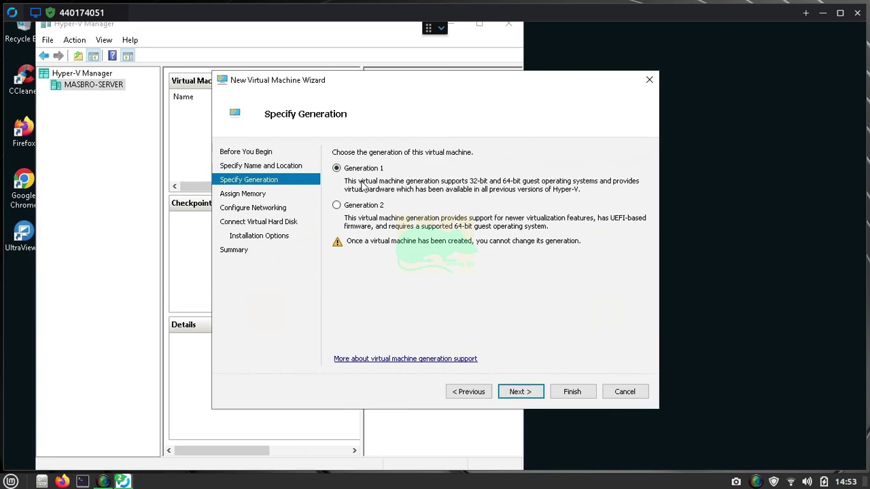
Accept Generation 1, set the startup memory to 4096 MB and turn off Dynamic Memory for the virtual machine
{"action": "left_click", "coordinate": [519, 376]}
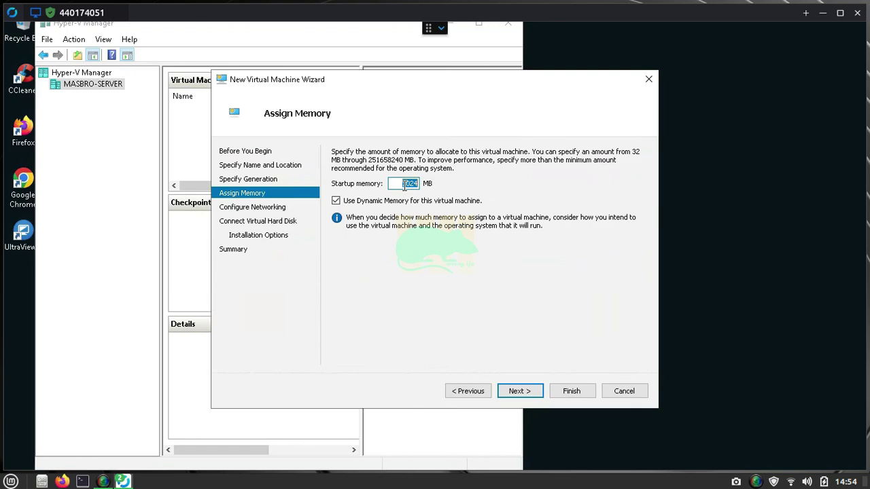
{"action": "type", "text": "4096"}
{"action": "left_click", "coordinate": [336, 201]}
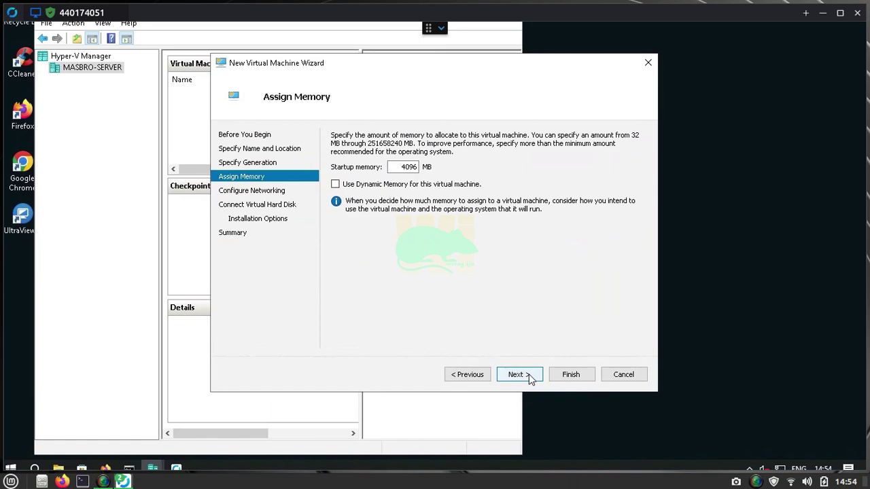
Connect the virtual machine's network adapter to Default Switch and continue to the virtual hard disk page
{"action": "left_click", "coordinate": [528, 377]}
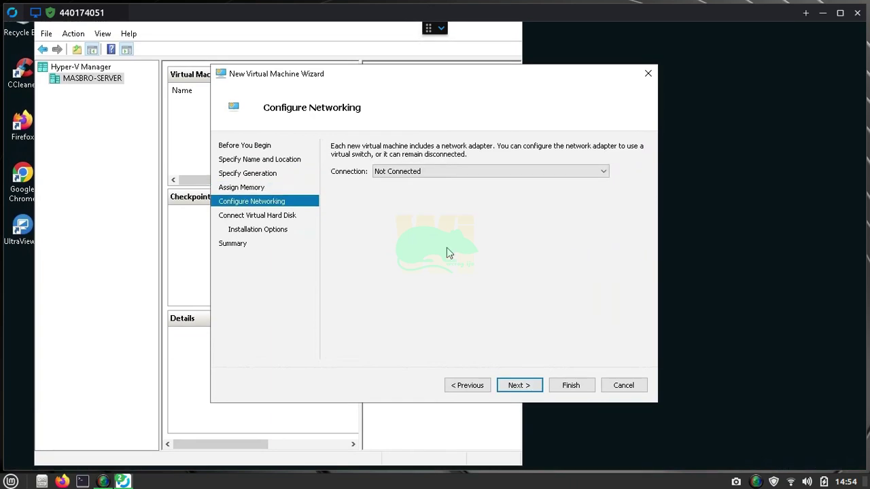
{"action": "left_click", "coordinate": [422, 178]}
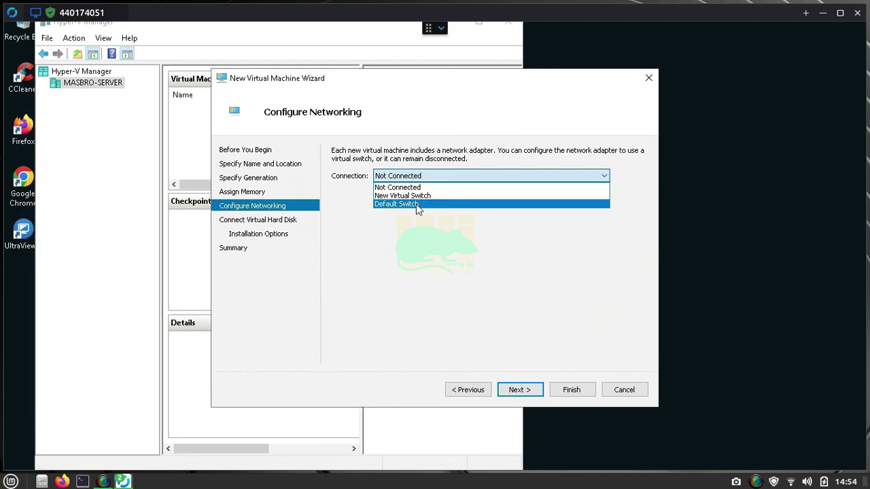
{"action": "left_click", "coordinate": [415, 204]}
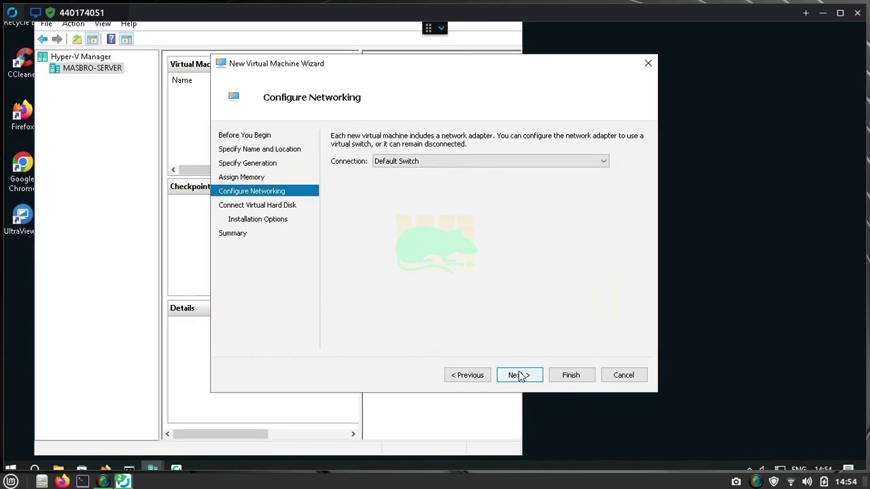
{"action": "left_click", "coordinate": [519, 375]}
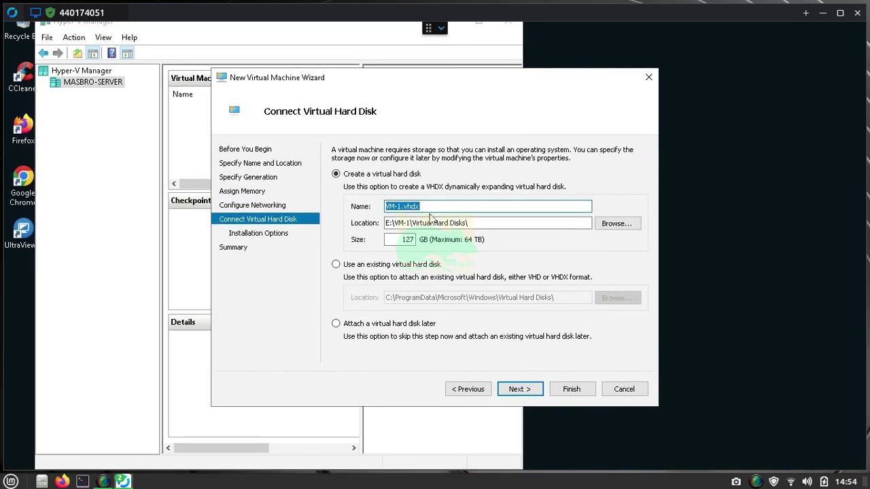
Set the size of the new virtual hard disk VM-1.vhdx to 50 GB and continue to the installation options
{"action": "left_click", "coordinate": [442, 206]}
{"action": "double_click", "coordinate": [409, 237]}
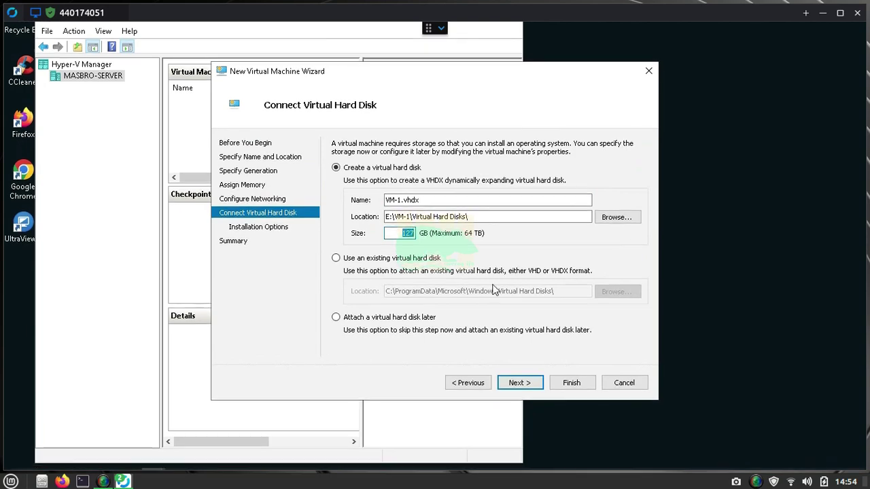
{"action": "type", "text": "50"}
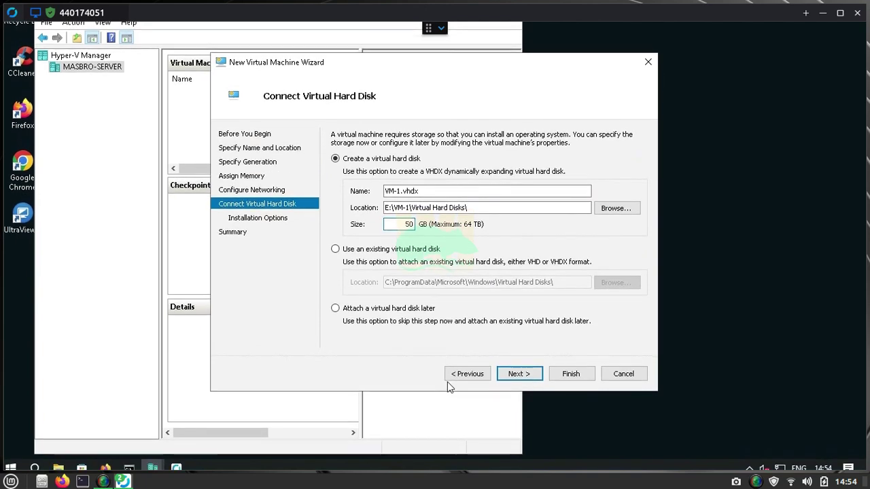
{"action": "left_click", "coordinate": [528, 379]}
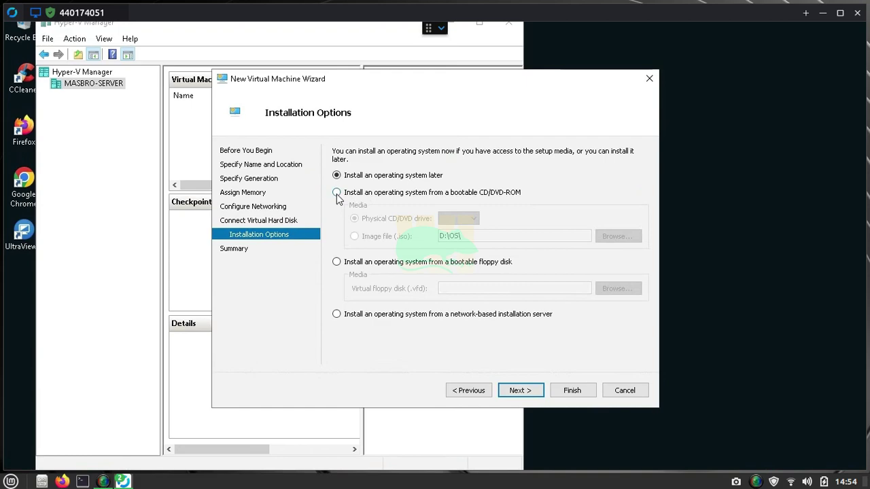
Install the operating system from the image file 2009.SUPERLITE+COMPACT.X64.U2.GHOSTSPECTRE.(N).ISO in D:\OS and finish creating the virtual machine
{"action": "left_click", "coordinate": [336, 193]}
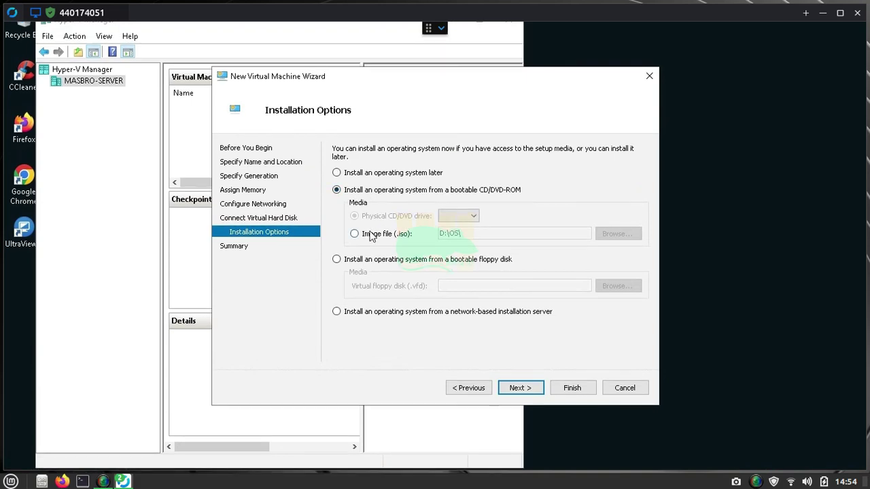
{"action": "left_click", "coordinate": [354, 234]}
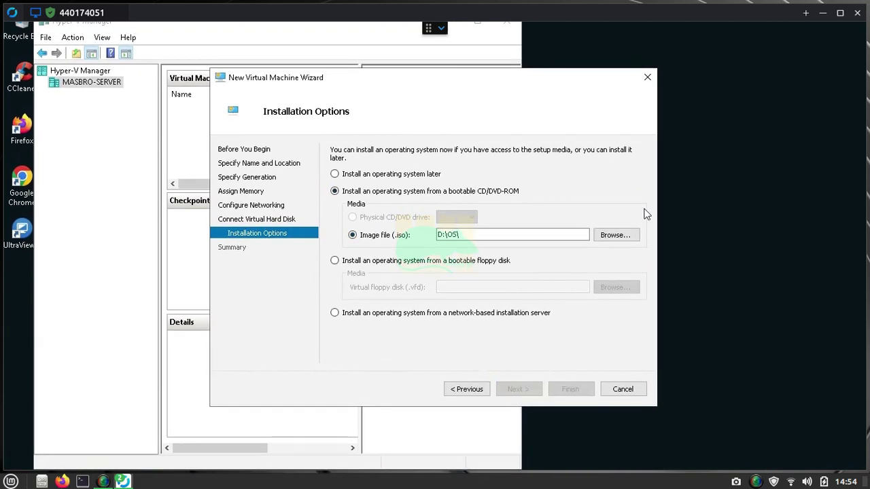
{"action": "left_click", "coordinate": [615, 235]}
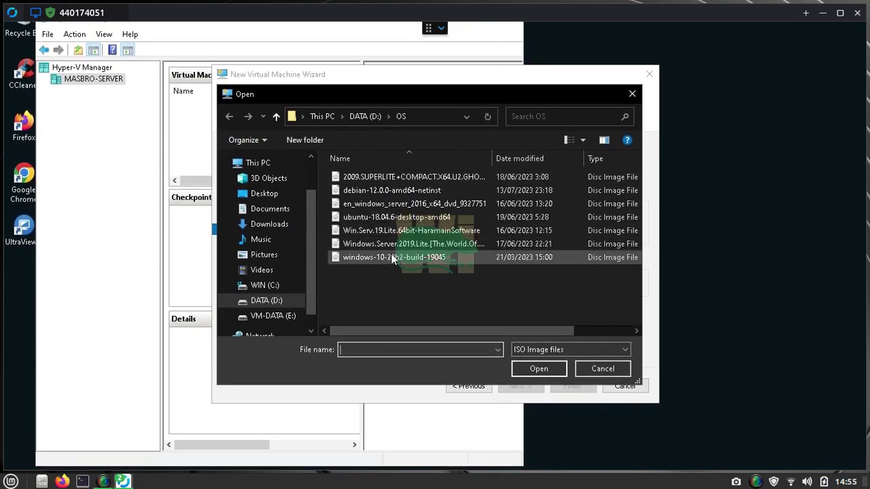
{"action": "left_click", "coordinate": [384, 184]}
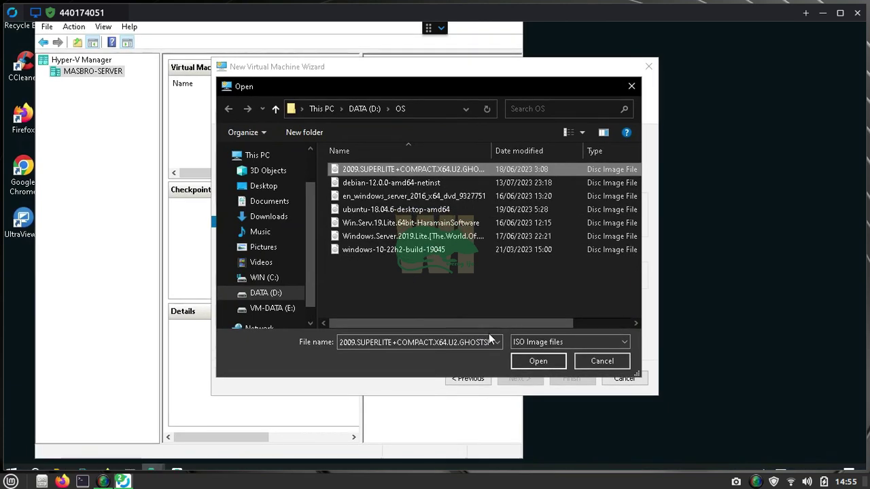
{"action": "left_click", "coordinate": [524, 365]}
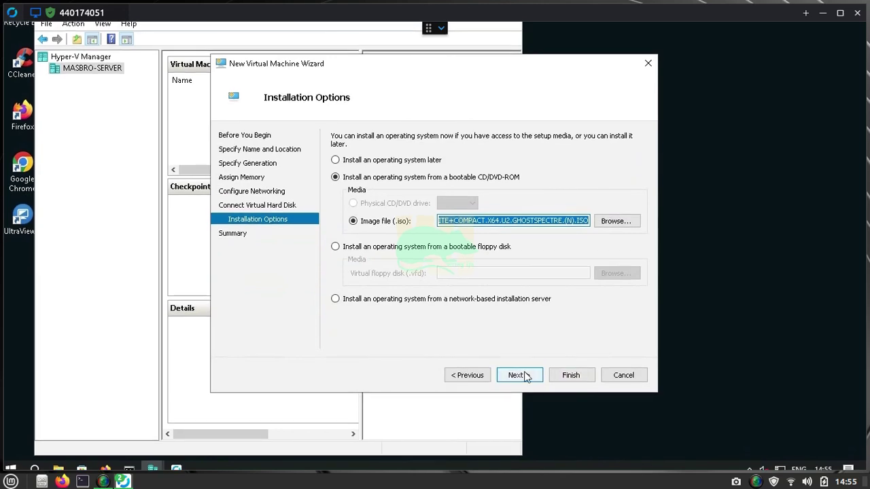
{"action": "left_click", "coordinate": [523, 375]}
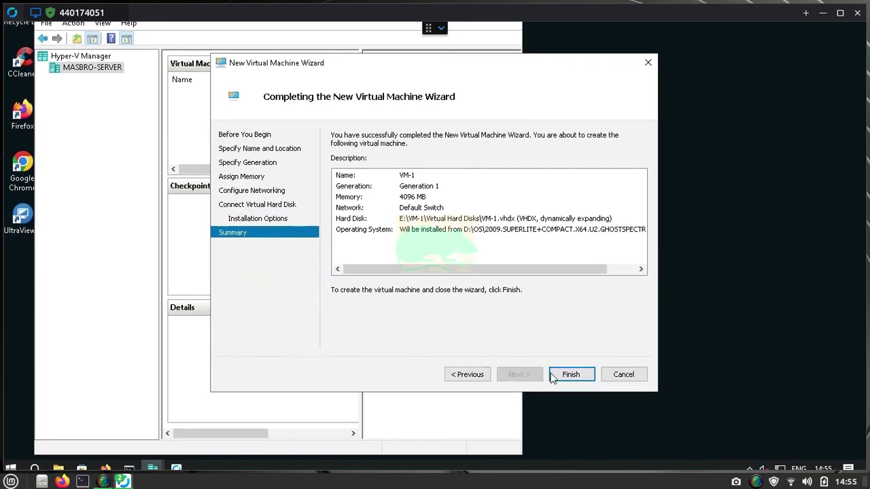
{"action": "left_click", "coordinate": [558, 376]}
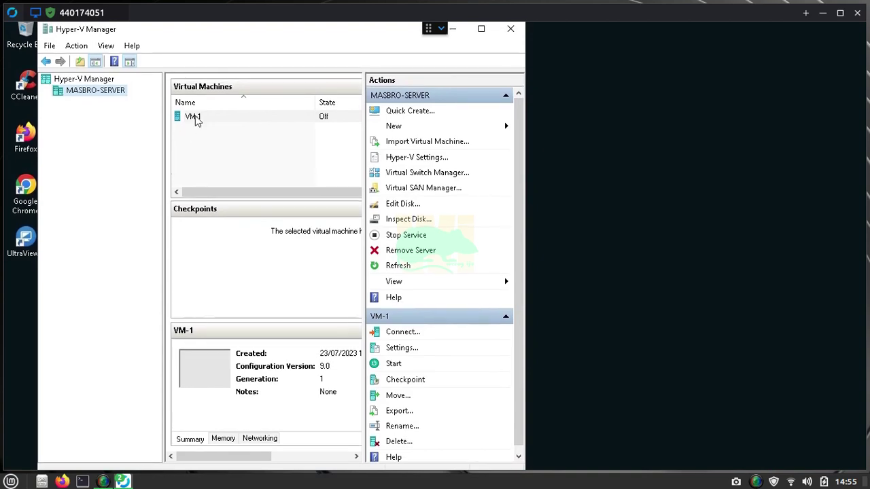
Connect to VM-1 in Hyper-V Manager and start the virtual machine
{"action": "left_click", "coordinate": [195, 116]}
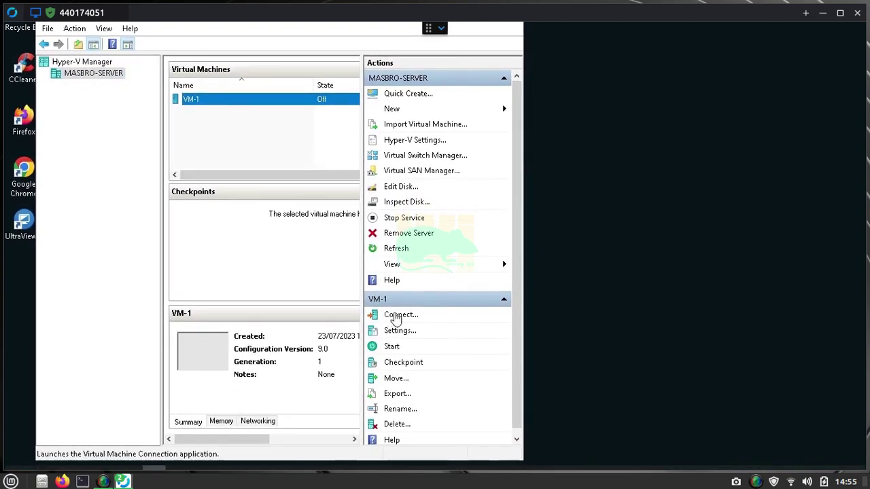
{"action": "left_click", "coordinate": [401, 316]}
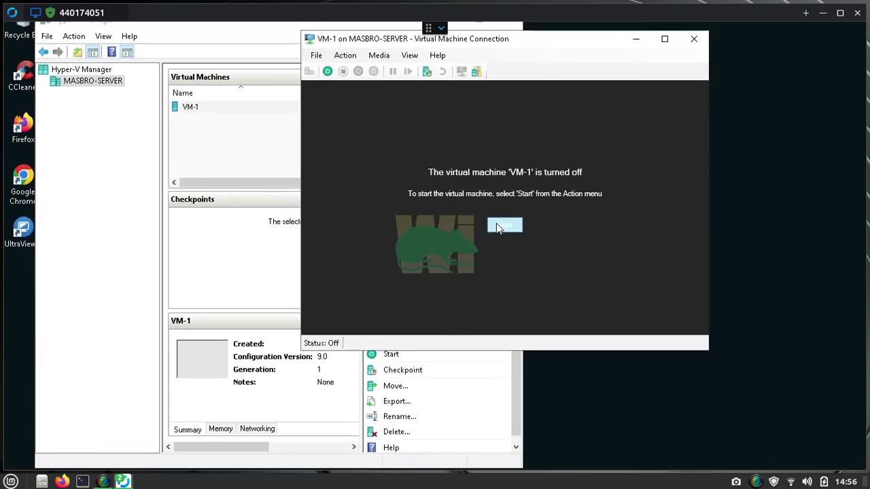
{"action": "left_click", "coordinate": [498, 219]}
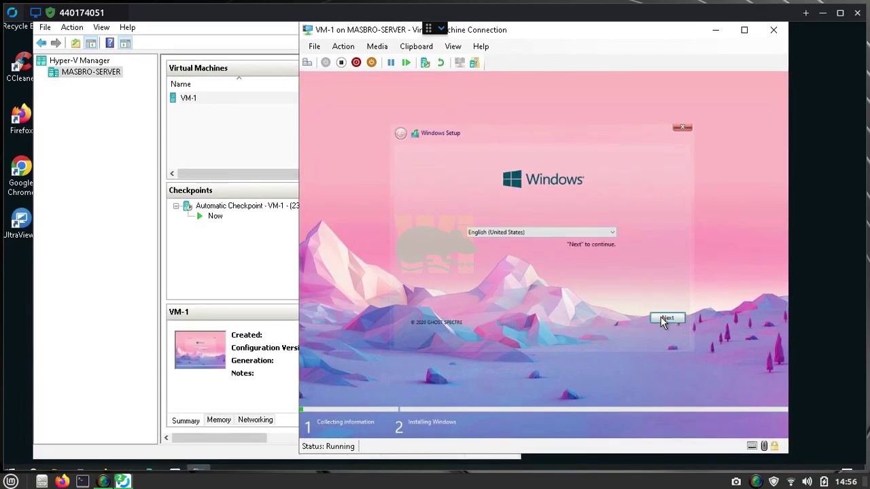
Set up Windows in English (United States), choosing WIN10 PRO - SUPERLITE and installing it on Drive 0 Unallocated Space
{"action": "left_click", "coordinate": [662, 318]}
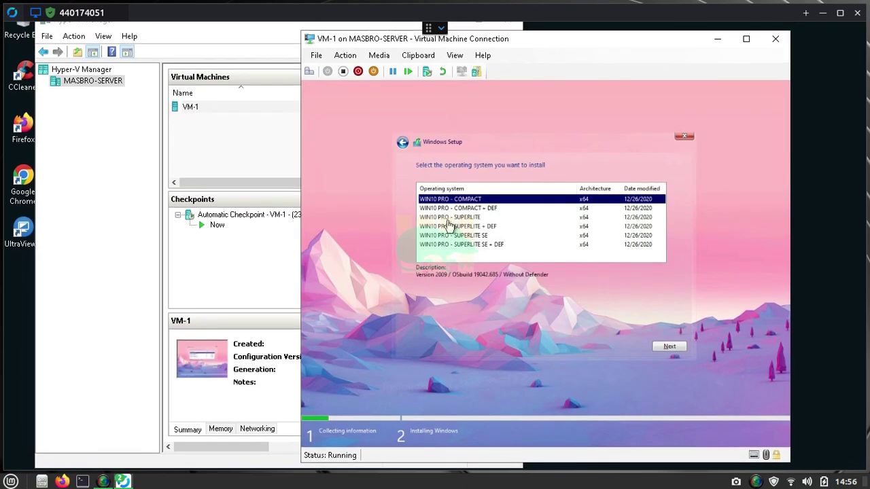
{"action": "left_click", "coordinate": [445, 219]}
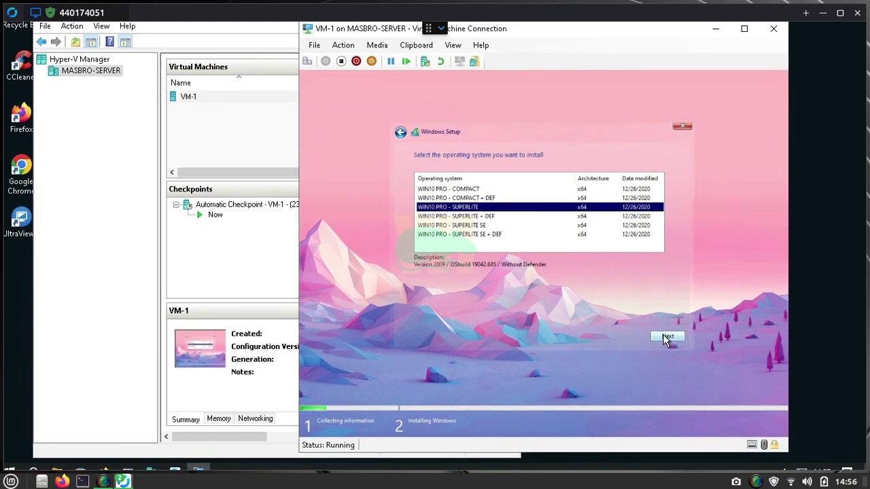
{"action": "left_click", "coordinate": [662, 336]}
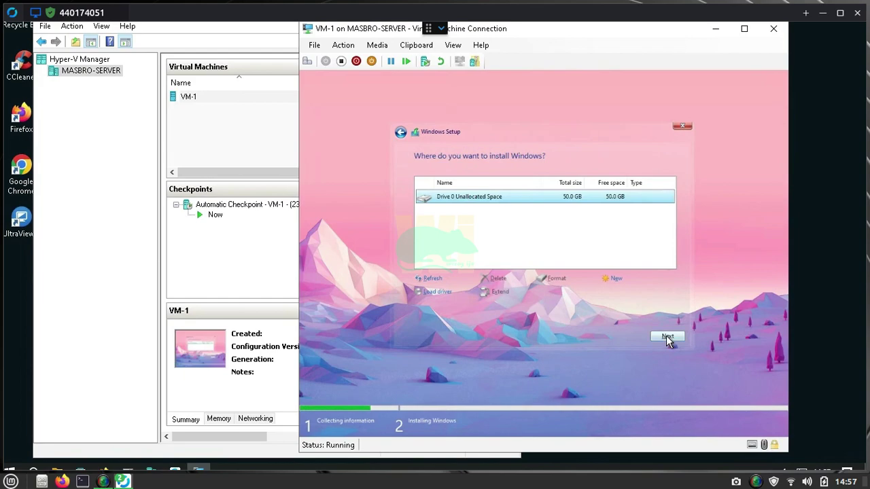
{"action": "left_click", "coordinate": [665, 337]}
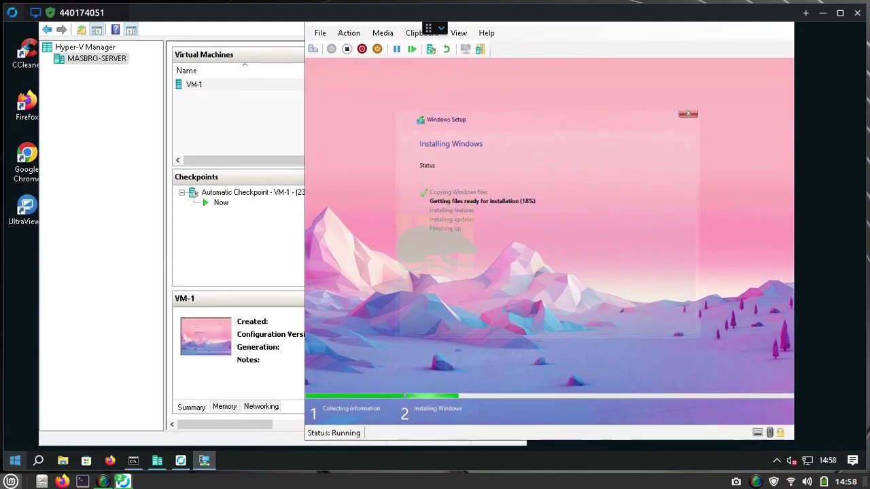
Browse Linux Mint's Accessories and Administration applications and open Software Manager
{"action": "left_click", "coordinate": [10, 481]}
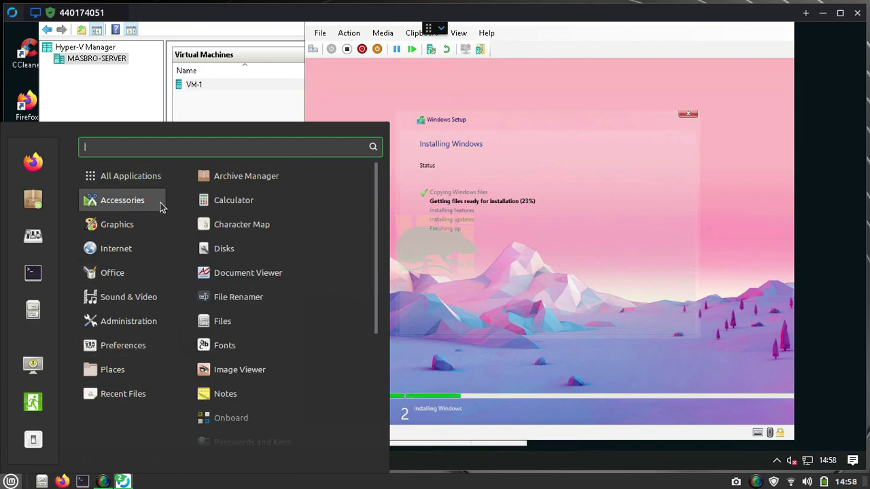
{"action": "scroll", "coordinate": [276, 361], "scroll_direction": "down", "scroll_amount": 3}
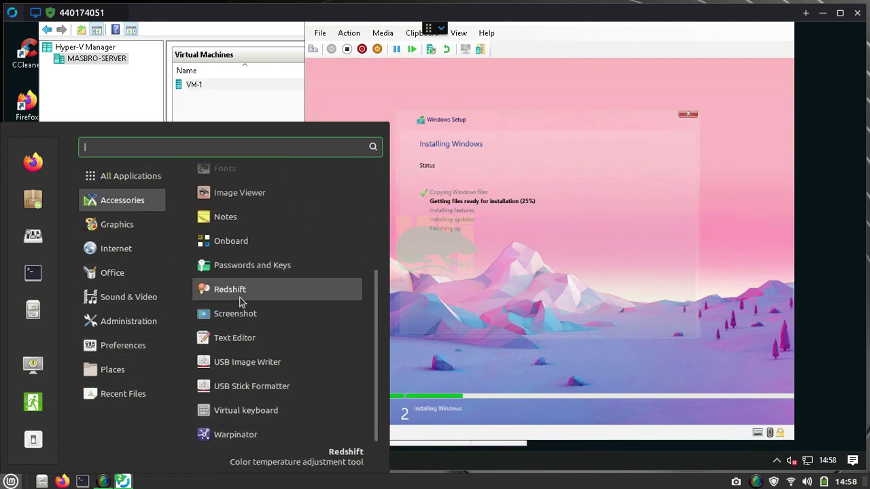
{"action": "scroll", "coordinate": [272, 300], "scroll_direction": "up", "scroll_amount": 3}
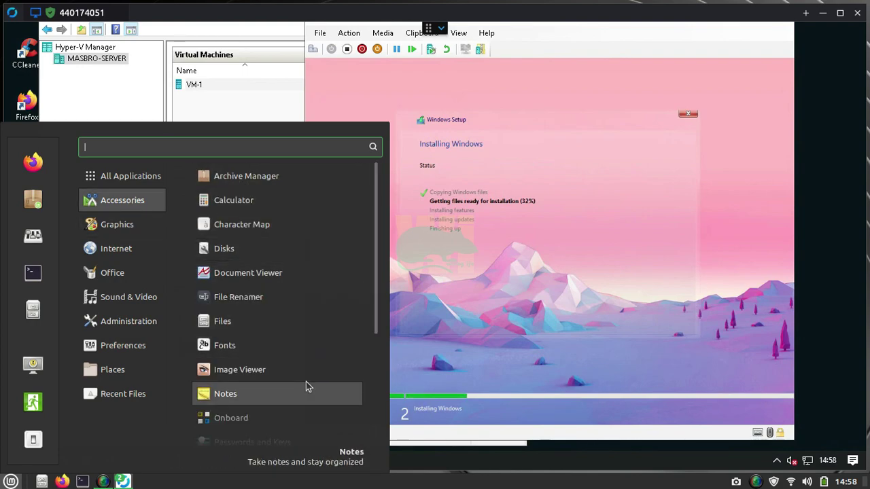
{"action": "scroll", "coordinate": [303, 386], "scroll_direction": "down", "scroll_amount": 3}
{"action": "mouse_move", "coordinate": [148, 226]}
{"action": "mouse_move", "coordinate": [154, 323]}
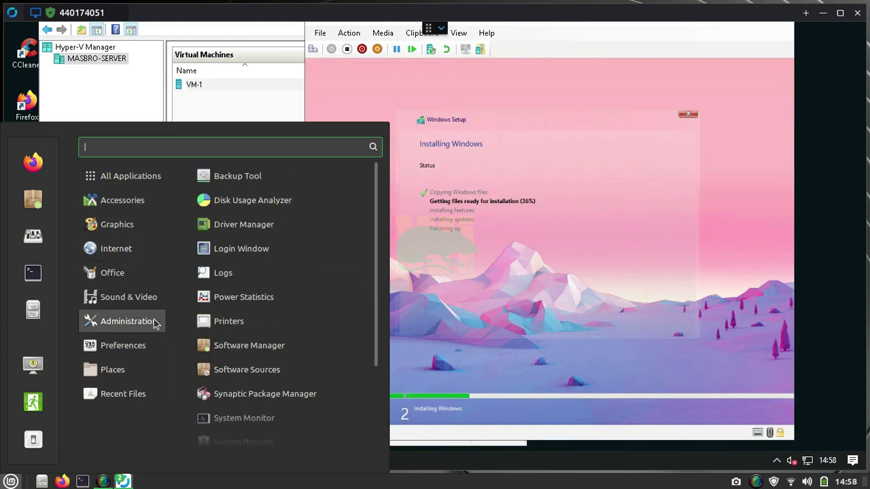
{"action": "scroll", "coordinate": [341, 390], "scroll_direction": "down", "scroll_amount": 3}
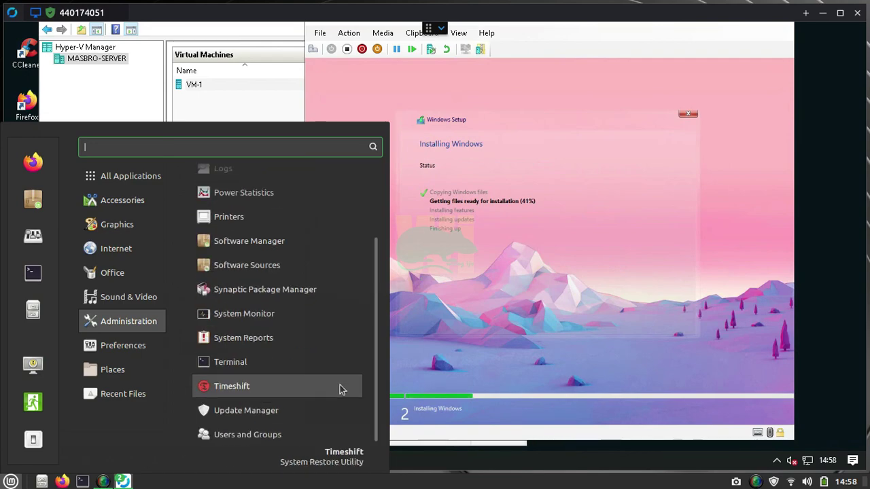
{"action": "left_click", "coordinate": [249, 247]}
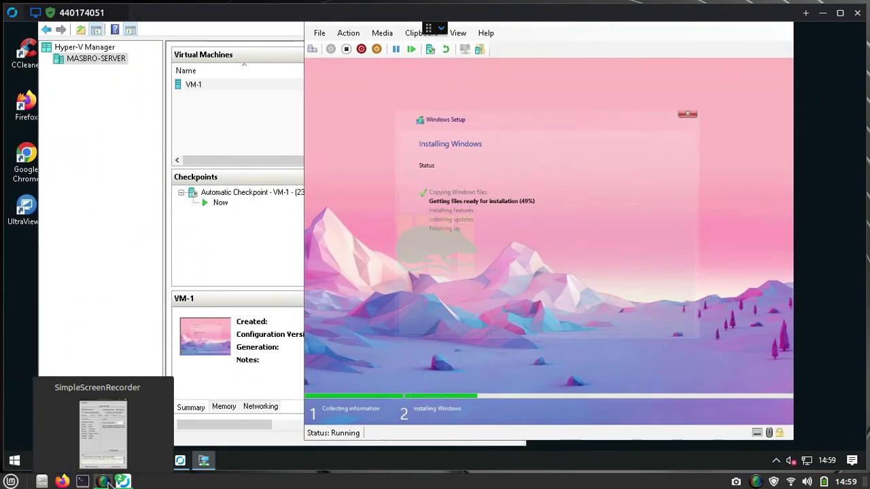
{"action": "left_click", "coordinate": [105, 482]}
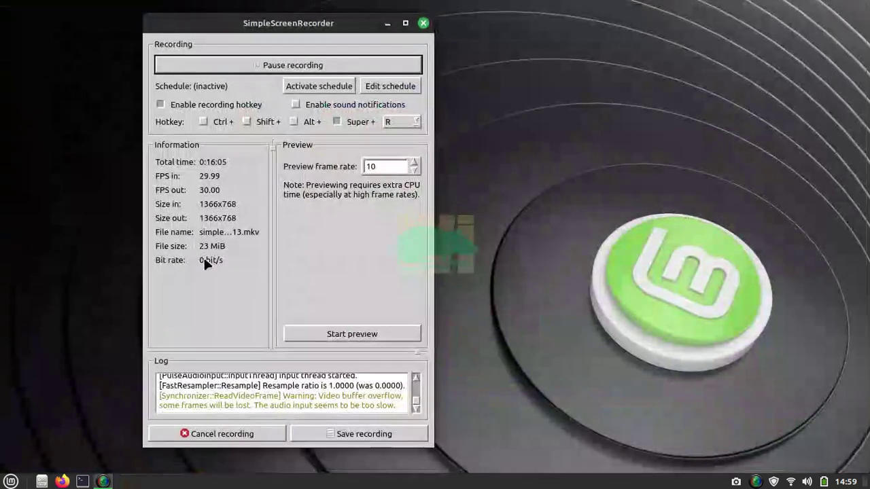
{"action": "left_click", "coordinate": [387, 23]}
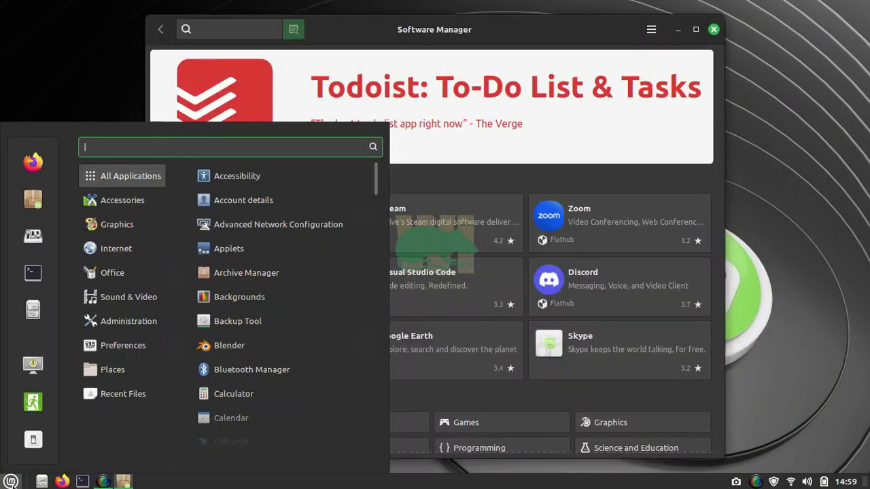
Open RustDesk from Linux Mint's Internet applications and reconnect to the server with the remote ID already filled in
{"action": "mouse_move", "coordinate": [136, 250]}
{"action": "left_click", "coordinate": [203, 250]}
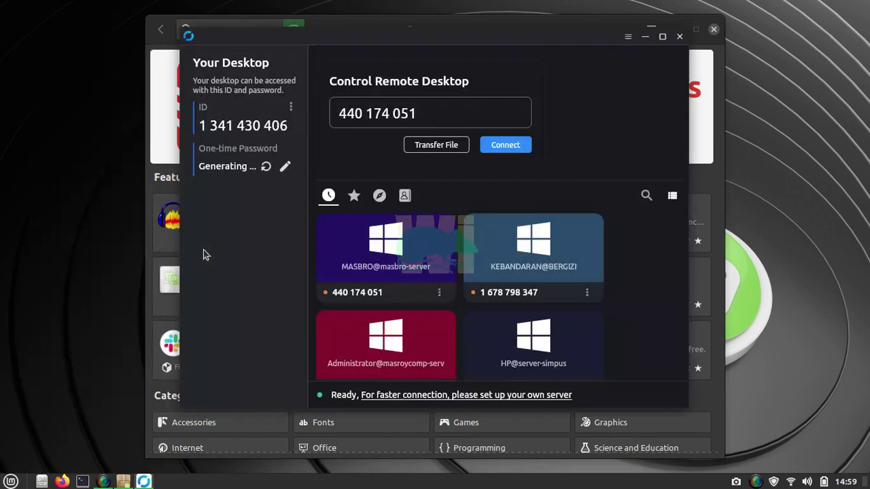
{"action": "left_click", "coordinate": [505, 145]}
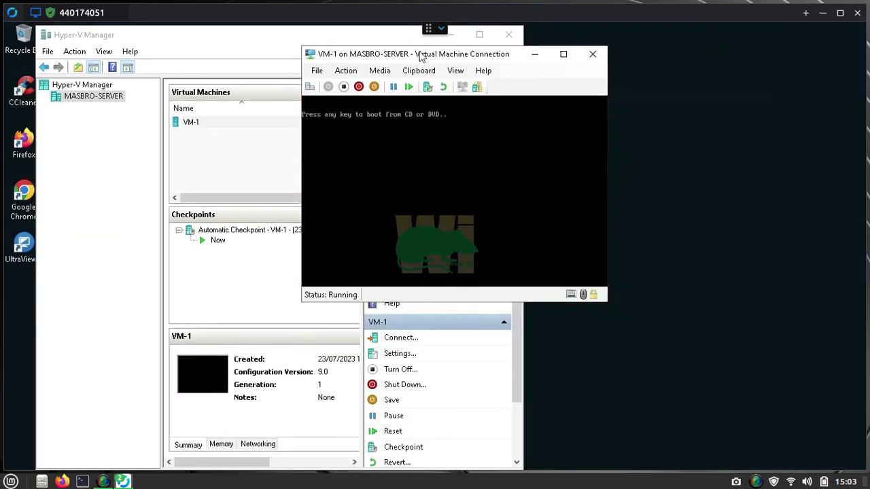
Reposition the VM-1 connection and Hyper-V Manager windows, and scale the remote view so the server's whole desktop fits
{"action": "left_click_drag", "start_coordinate": [420, 57], "coordinate": [331, 58]}
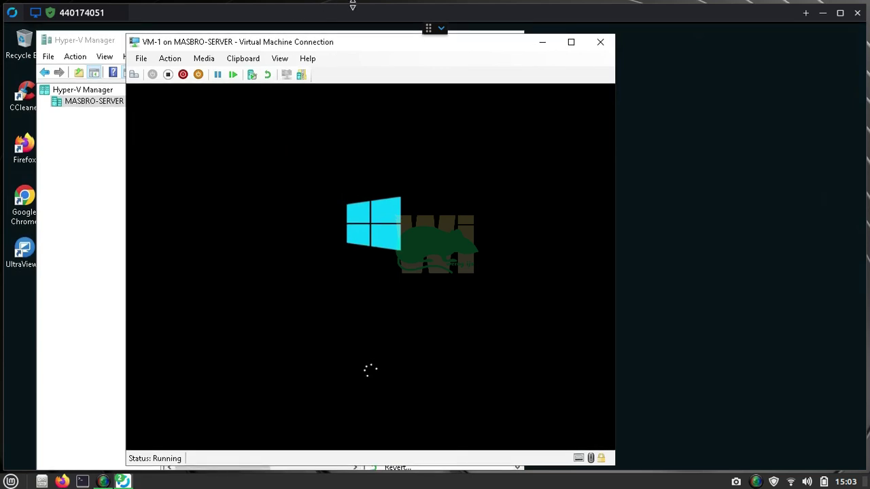
{"action": "left_click", "coordinate": [438, 29]}
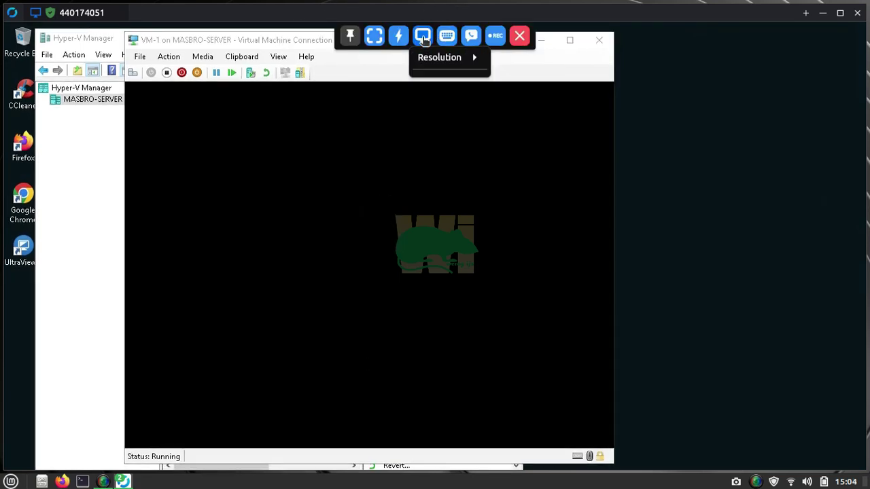
{"action": "left_click", "coordinate": [424, 37]}
{"action": "left_click", "coordinate": [428, 74]}
{"action": "left_click", "coordinate": [442, 60]}
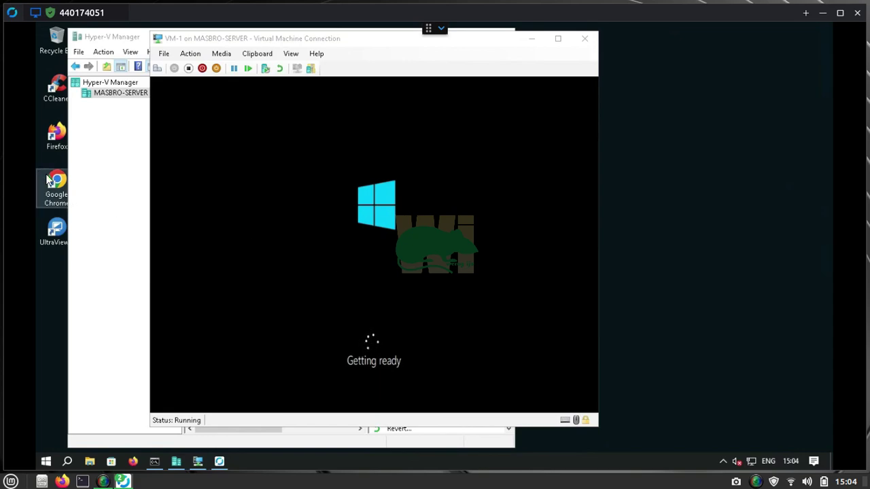
{"action": "left_click_drag", "start_coordinate": [106, 41], "coordinate": [211, 39]}
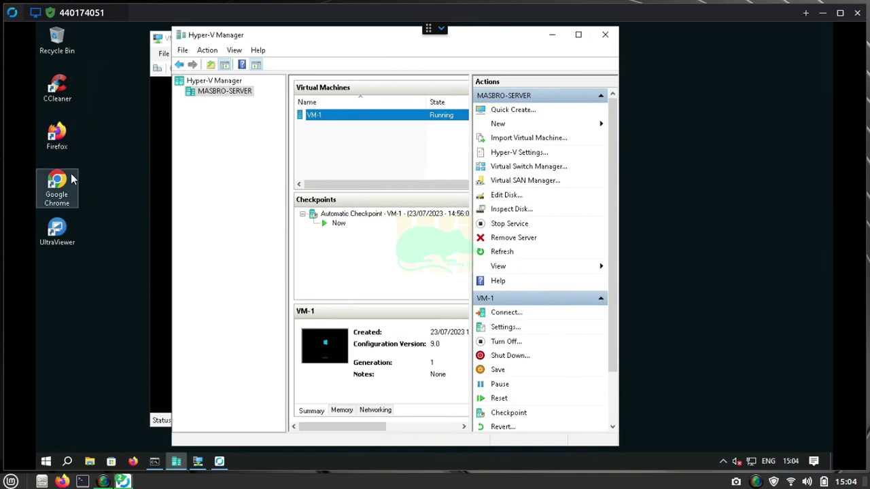
Open Google Chrome on the remote server and set it as the default web browser in Windows' default apps settings
{"action": "double_click", "coordinate": [67, 179]}
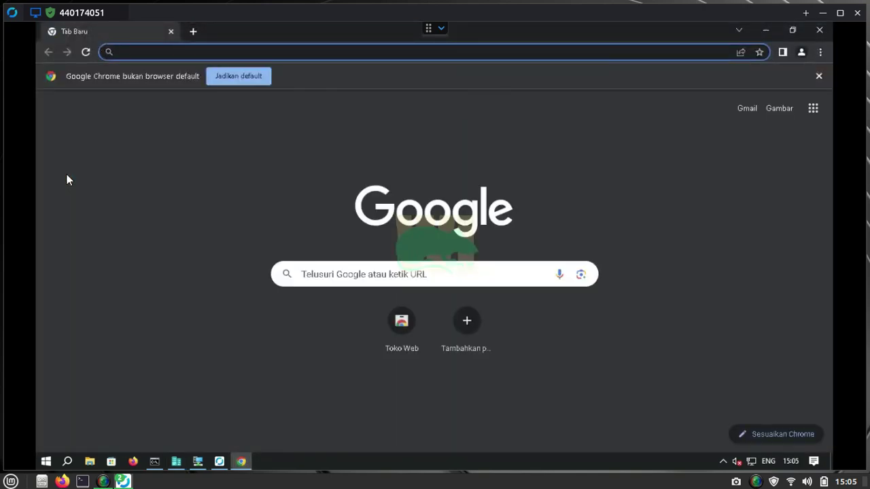
{"action": "left_click", "coordinate": [246, 77]}
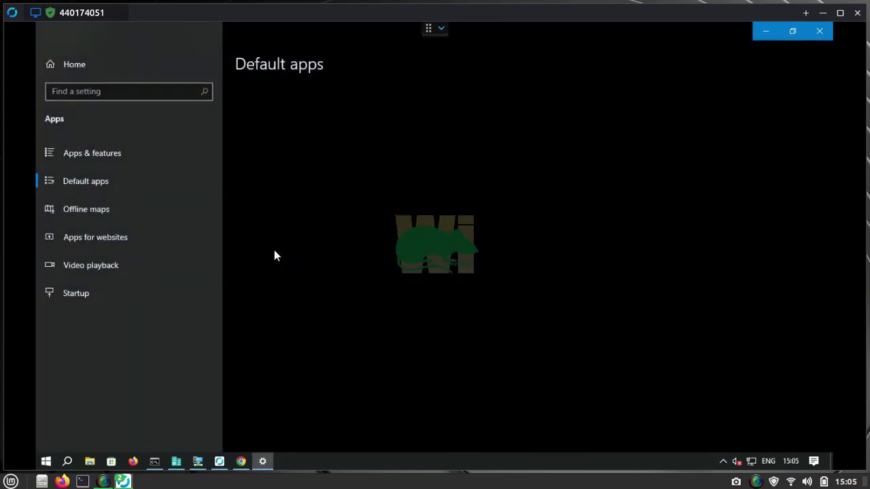
{"action": "left_click", "coordinate": [290, 416]}
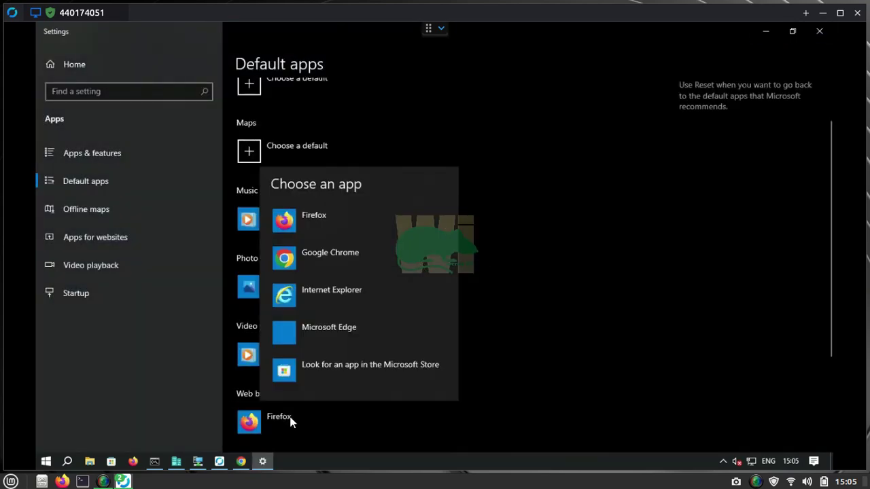
{"action": "left_click", "coordinate": [316, 265]}
{"action": "left_click", "coordinate": [819, 31]}
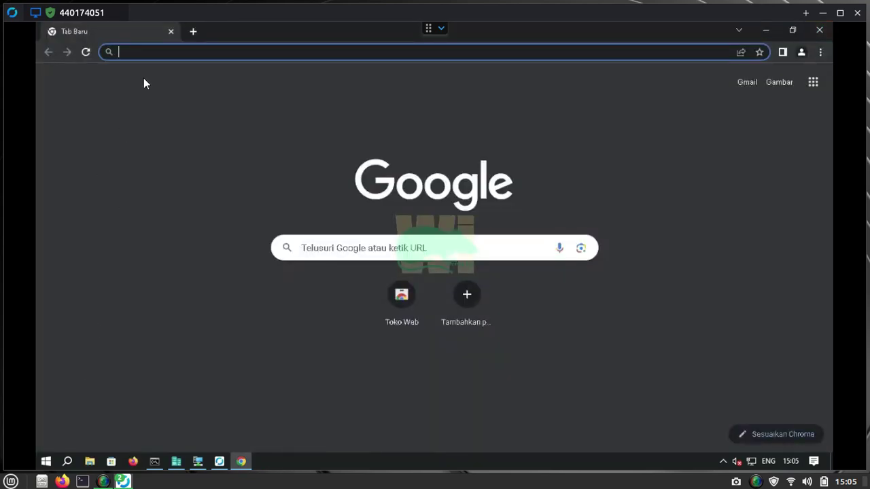
{"action": "left_click", "coordinate": [170, 53]}
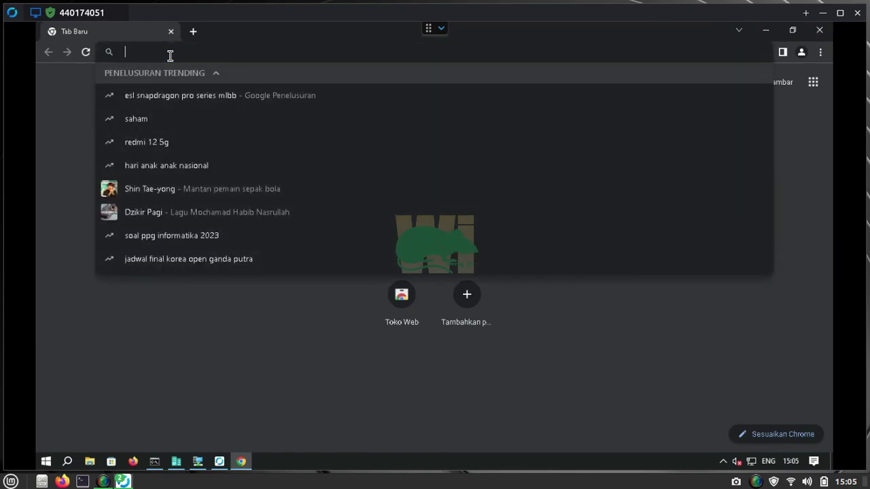
{"action": "type", "text": "ubuntu"}
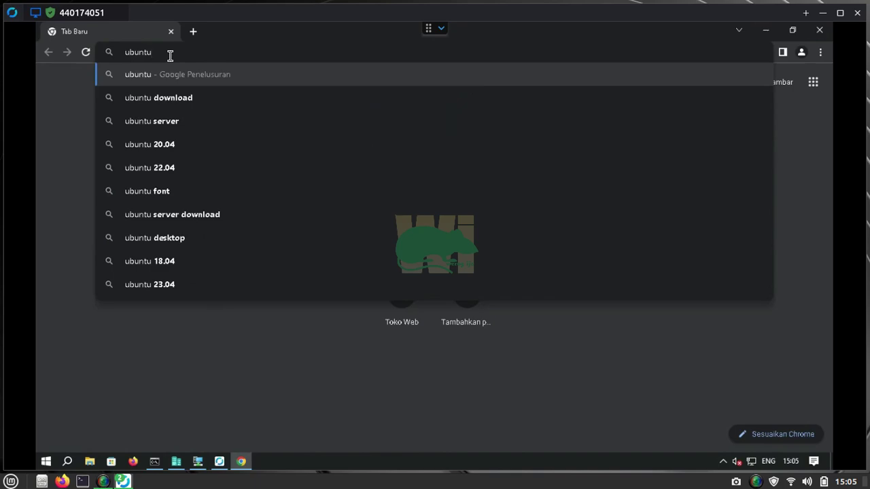
{"action": "key", "text": "BackSpace"}
{"action": "key", "text": "BackSpace"}
{"action": "key", "text": "BackSpace"}
{"action": "key", "text": "BackSpace"}
{"action": "key", "text": "BackSpace"}
{"action": "key", "text": "BackSpace"}
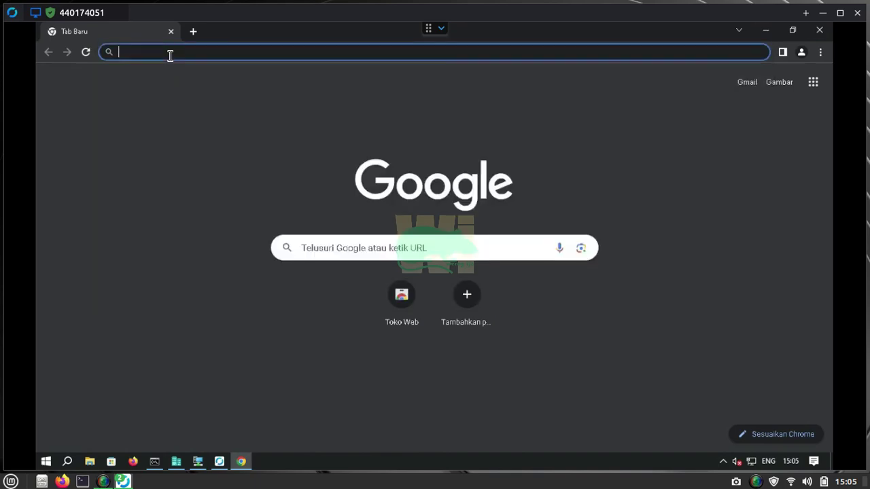
{"action": "left_click", "coordinate": [819, 30]}
Bring the VM-1 connection window to the front and open Task Manager on the server
{"action": "left_click", "coordinate": [167, 40]}
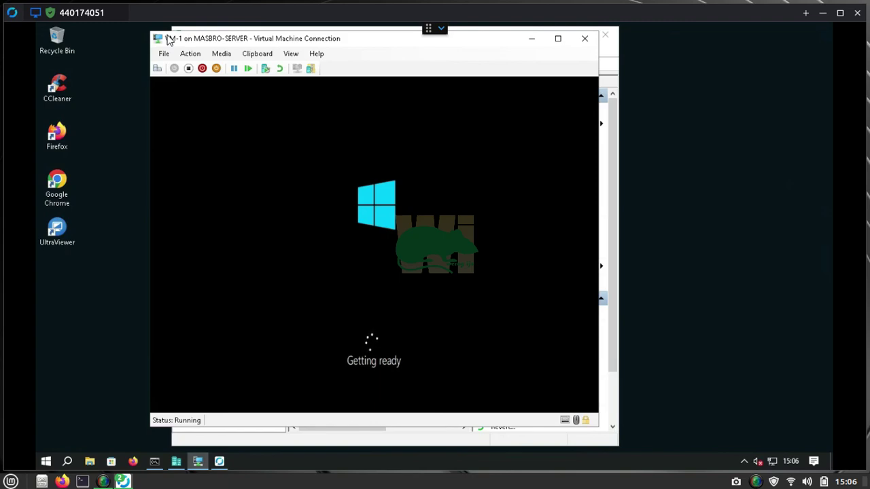
{"action": "right_click", "coordinate": [345, 460]}
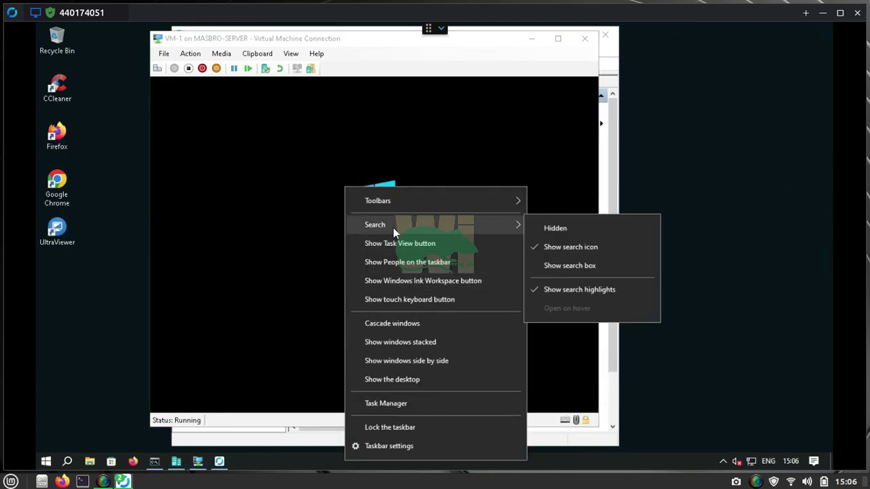
{"action": "left_click", "coordinate": [394, 404]}
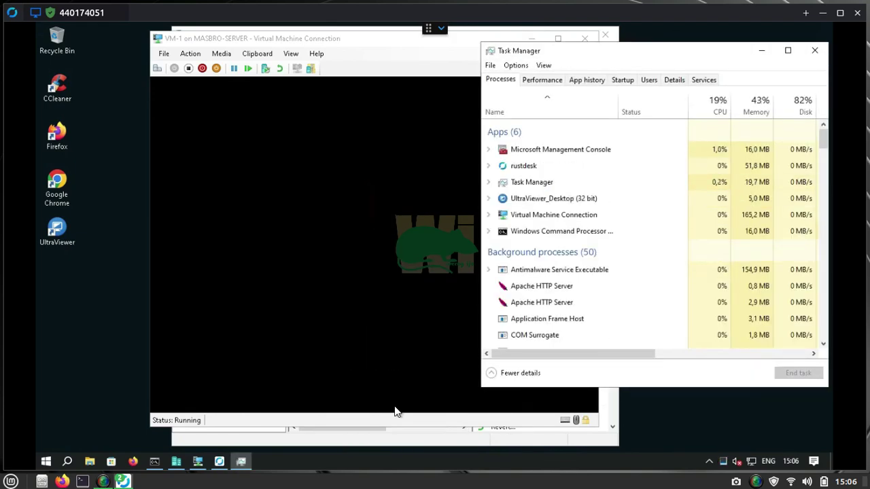
Return to the VM-1 connection and finish the Customize settings page, leaving the administrator password fields blank
{"action": "left_click", "coordinate": [315, 40]}
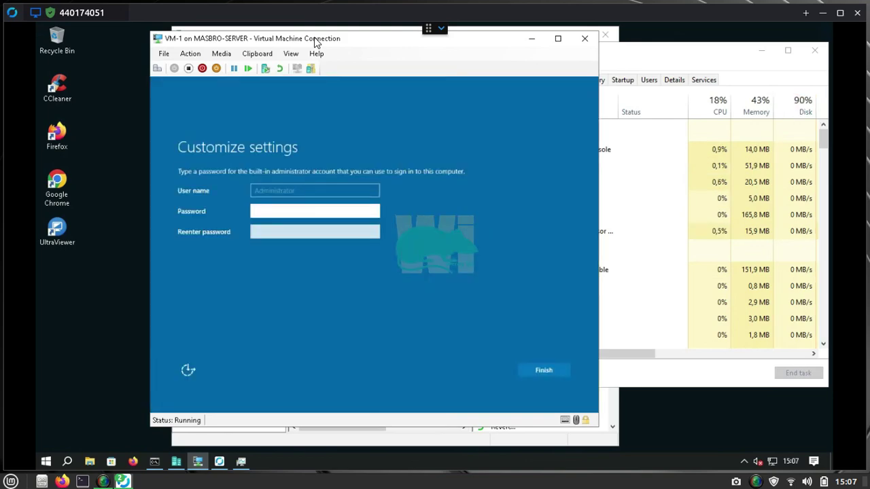
{"action": "left_click", "coordinate": [543, 371]}
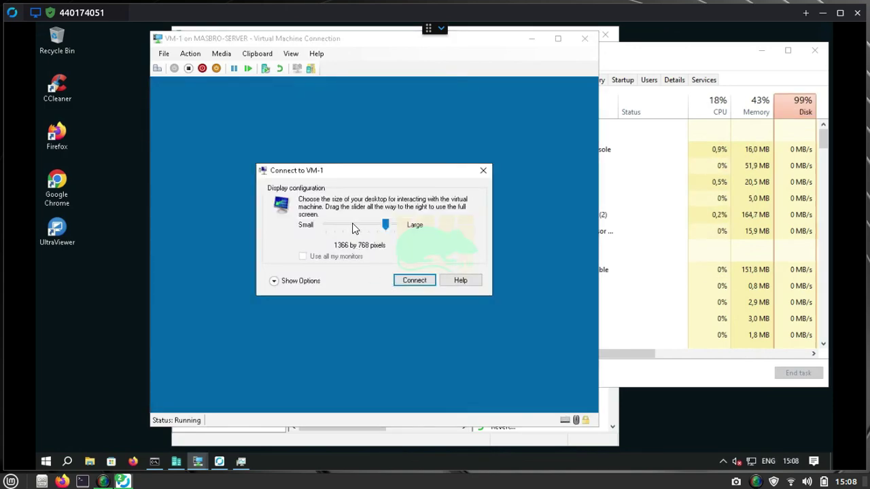
{"action": "left_click", "coordinate": [341, 224]}
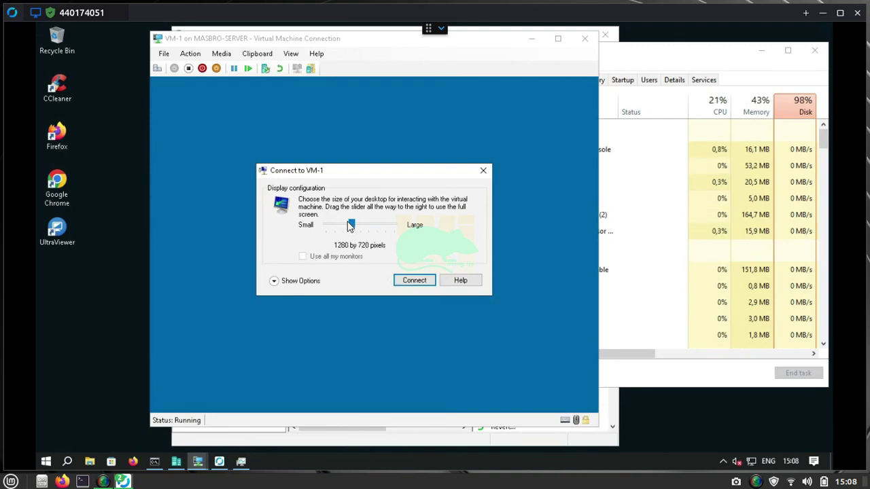
{"action": "left_click", "coordinate": [344, 226]}
{"action": "left_click", "coordinate": [347, 228]}
{"action": "left_click", "coordinate": [348, 228]}
{"action": "left_click", "coordinate": [372, 231]}
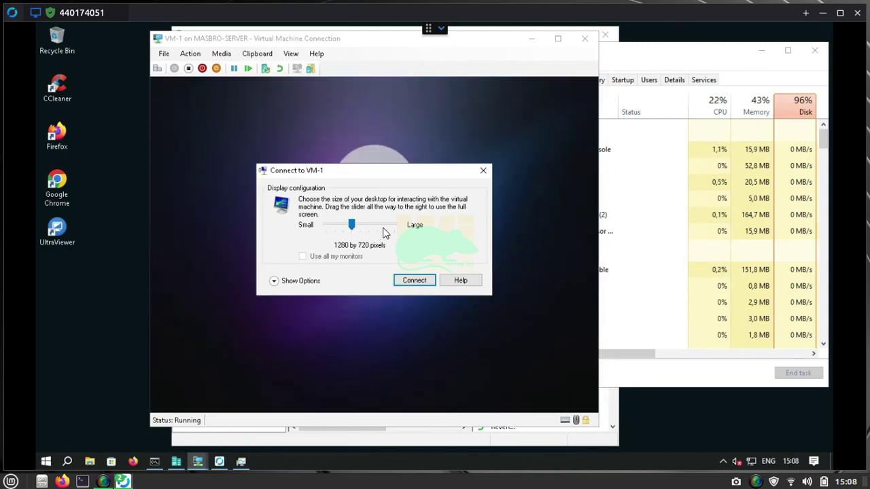
Close the Connect to VM-1 display configuration without connecting and continue to the Administrator account's new password form
{"action": "left_click", "coordinate": [482, 172]}
{"action": "left_click", "coordinate": [345, 306]}
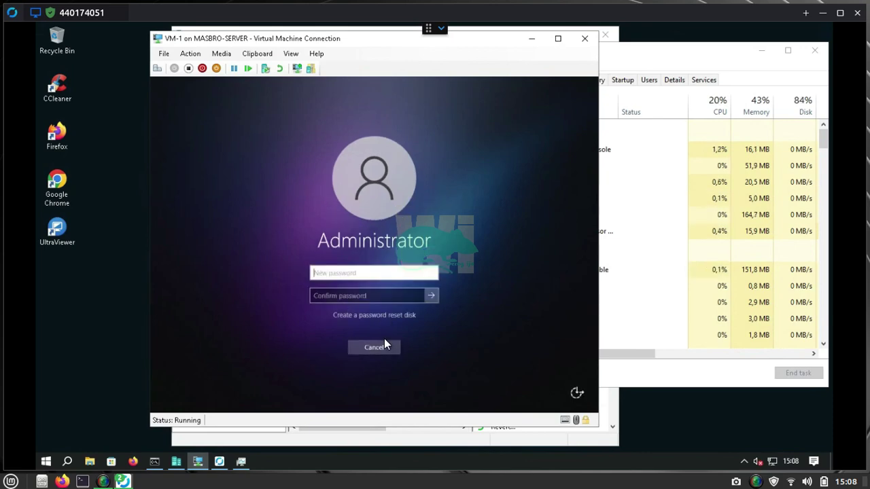
Try to set a short new password for the Administrator account in VM-1, filling in the new and confirm password fields
{"action": "type", "text": "•••"}
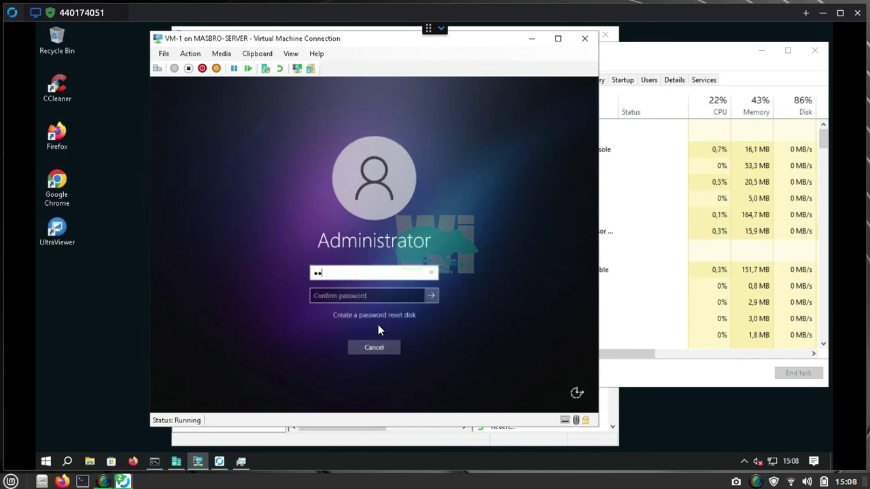
{"action": "left_click", "coordinate": [360, 298]}
{"action": "type", "text": "•••"}
{"action": "left_click", "coordinate": [434, 298]}
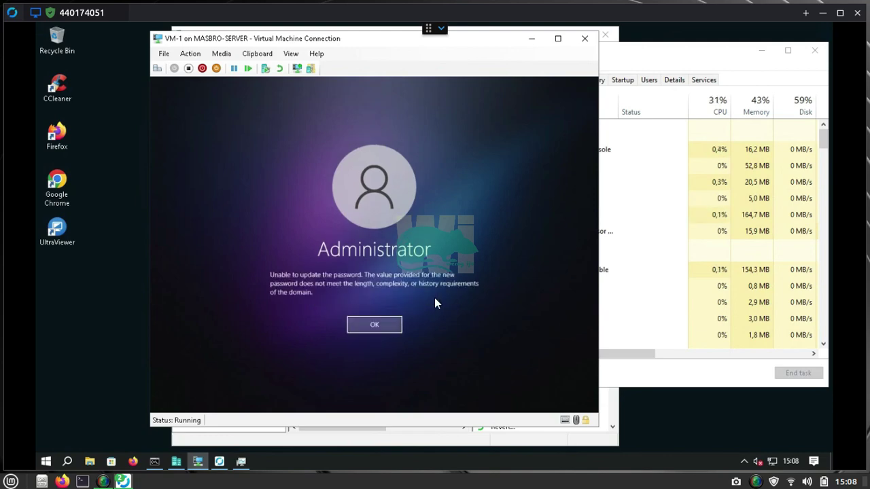
{"action": "left_click", "coordinate": [378, 322]}
Enter a longer new password for the Administrator account in VM-1, repeat it in the confirm password field and sign in
{"action": "left_click", "coordinate": [351, 273]}
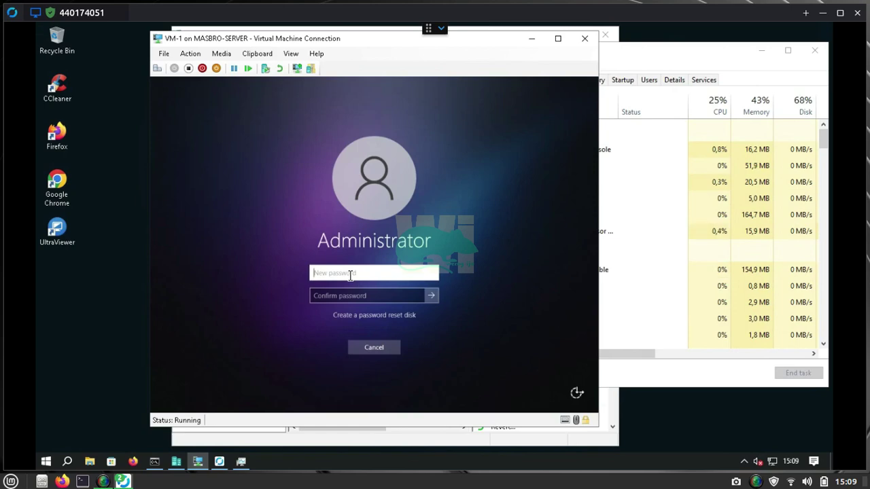
{"action": "type", "text": "••••••"}
{"action": "left_click", "coordinate": [349, 296]}
{"action": "type", "text": "•••••••••"}
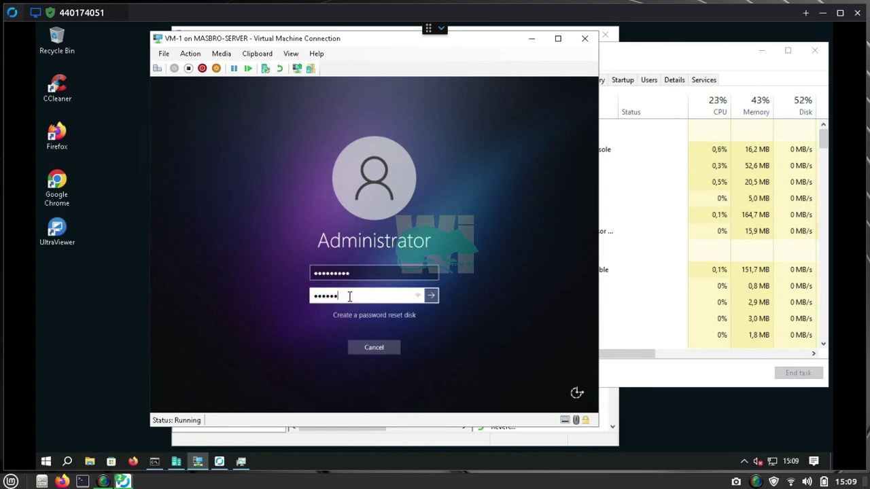
{"action": "left_click", "coordinate": [429, 295]}
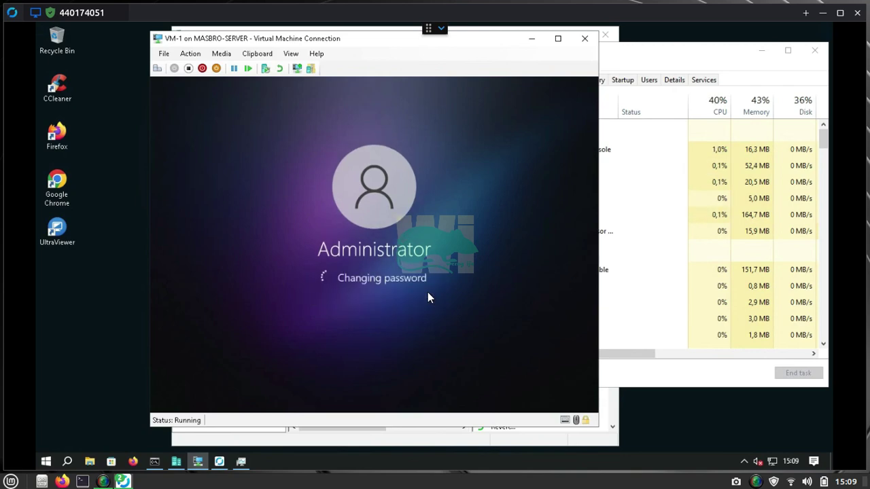
{"action": "key", "text": "Return"}
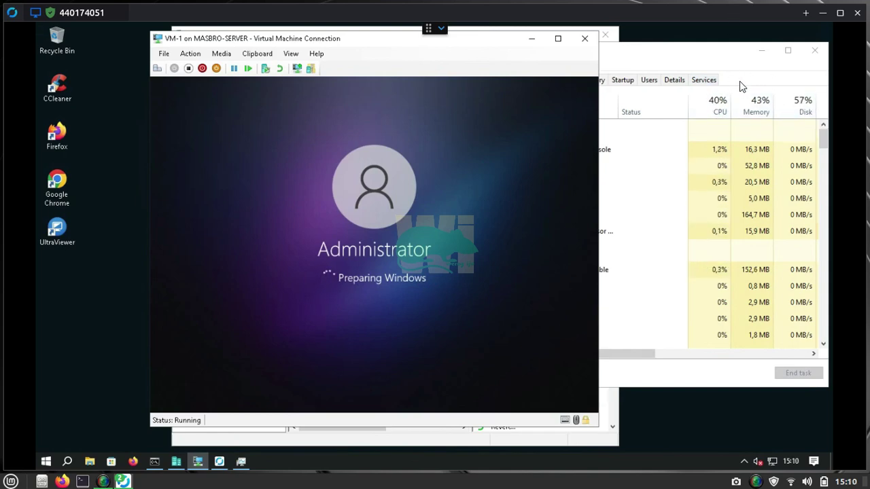
Move the VM-1 connection window toward the corner of the server's desktop and refresh the desktop
{"action": "left_click_drag", "start_coordinate": [373, 45], "coordinate": [310, 37]}
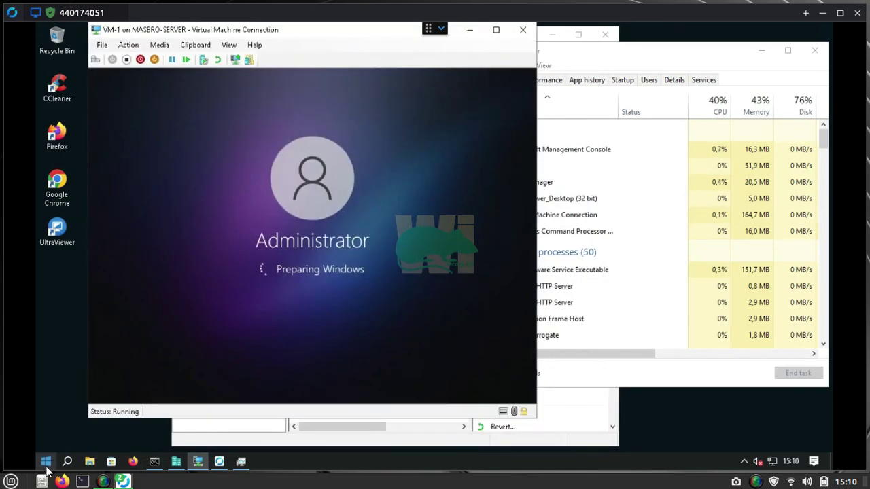
{"action": "left_click", "coordinate": [47, 462]}
{"action": "left_click", "coordinate": [49, 155]}
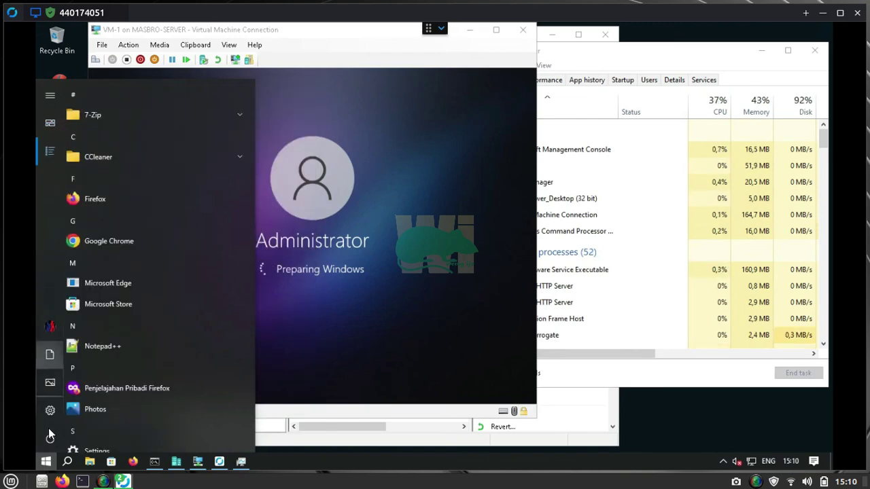
{"action": "left_click", "coordinate": [47, 462]}
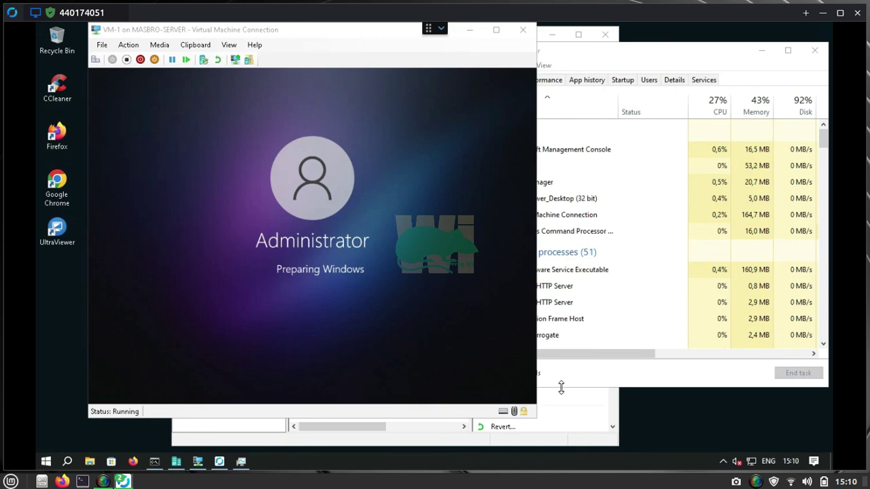
{"action": "right_click", "coordinate": [684, 426]}
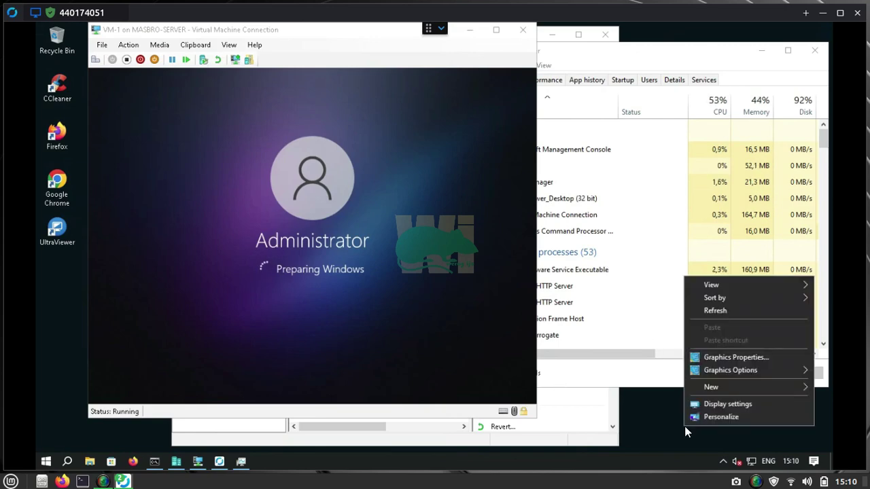
{"action": "left_click", "coordinate": [700, 312]}
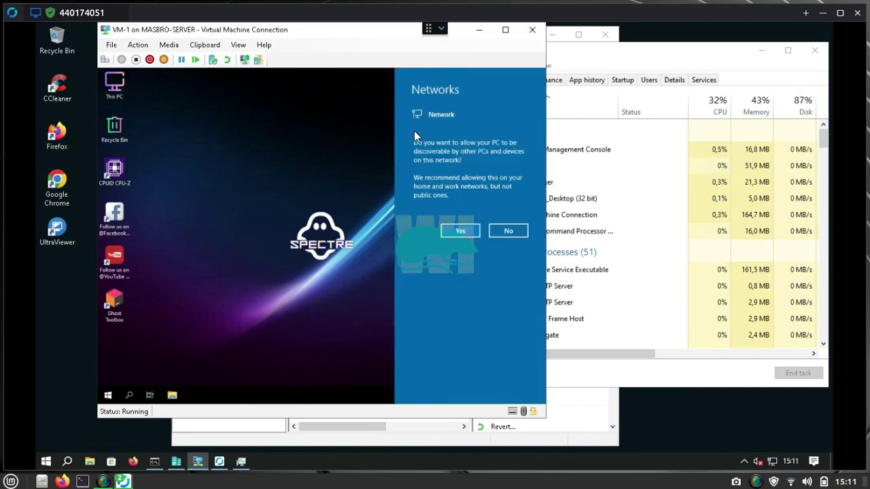
Allow VM-1 to be discoverable on the network and decline the GHOST MSG restart request
{"action": "left_click", "coordinate": [459, 232]}
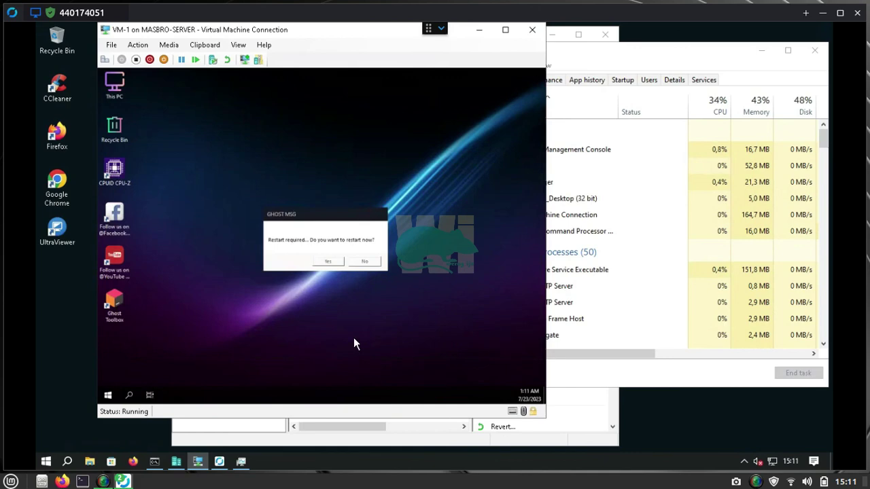
{"action": "left_click", "coordinate": [364, 262]}
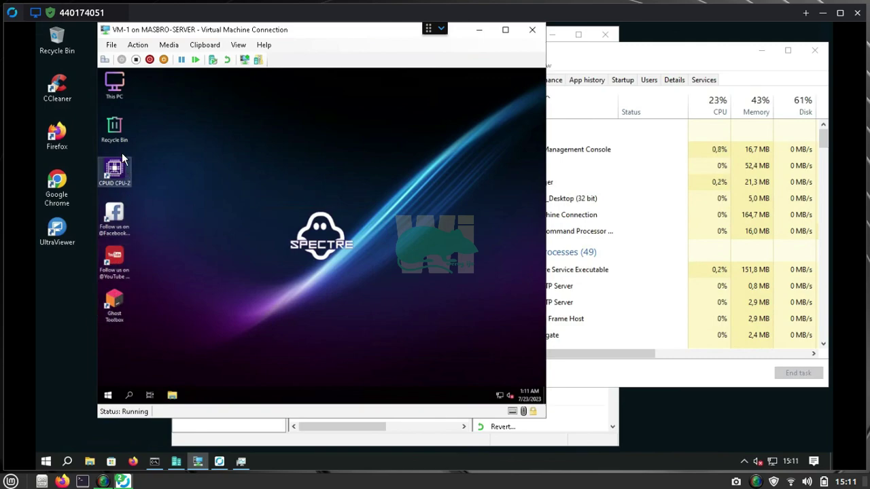
{"action": "left_click", "coordinate": [107, 399]}
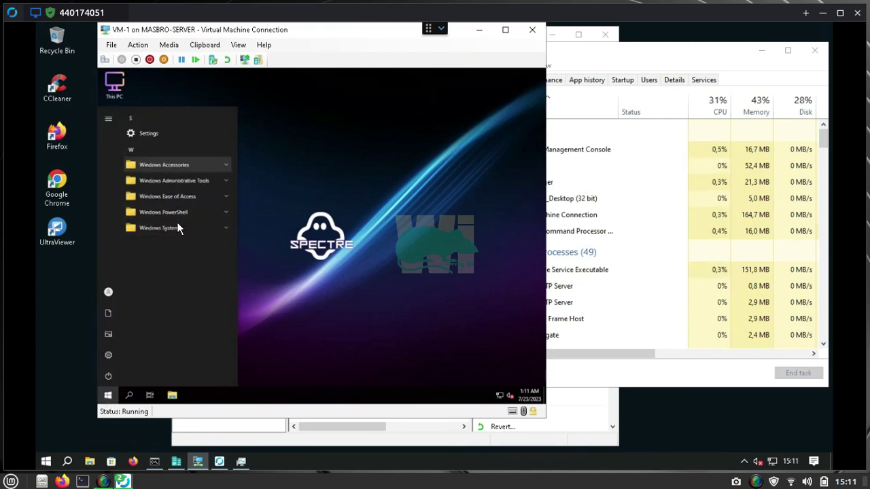
{"action": "left_click", "coordinate": [104, 400]}
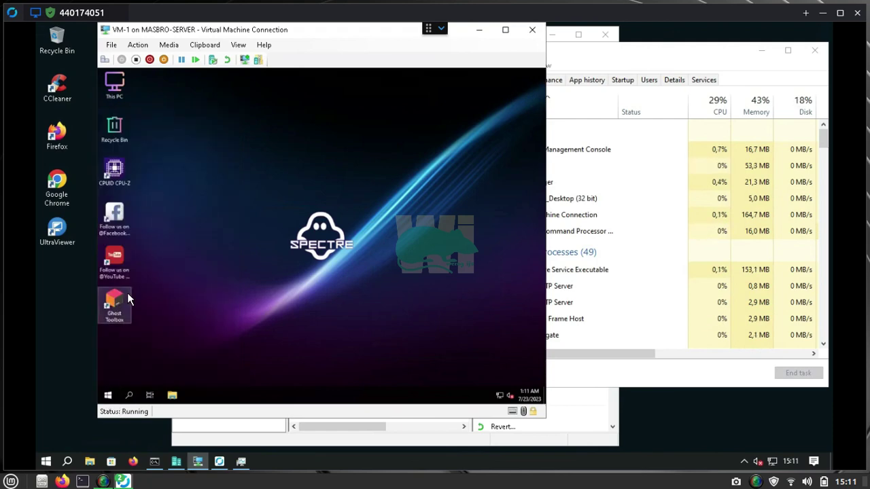
Open the YouTube shortcut on VM-1's desktop and postpone the Internet Explorer 11 setup
{"action": "double_click", "coordinate": [121, 262]}
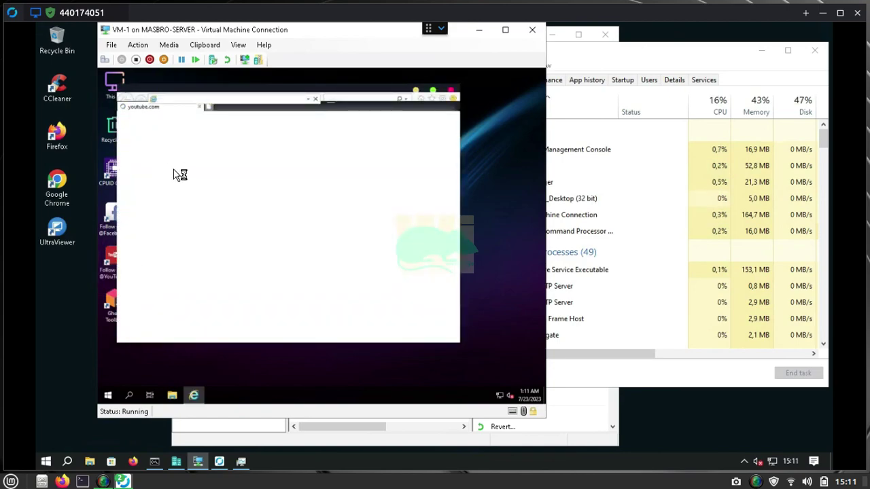
{"action": "left_click", "coordinate": [198, 99]}
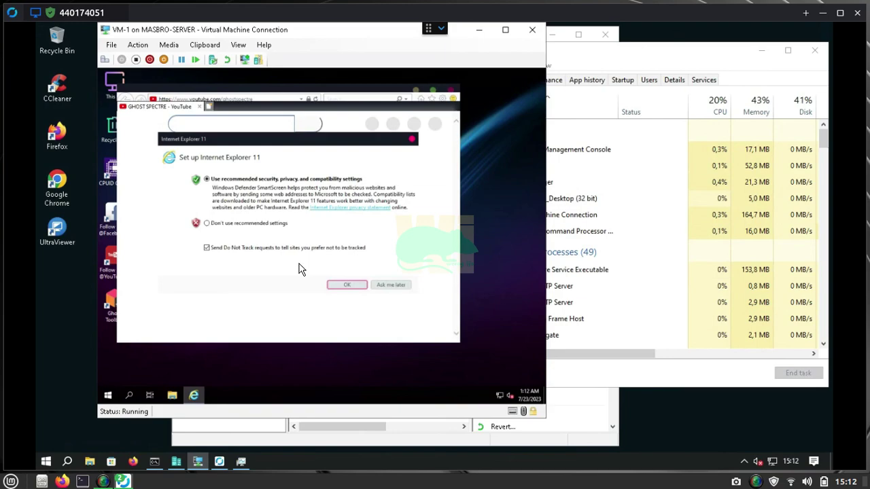
{"action": "left_click", "coordinate": [392, 289]}
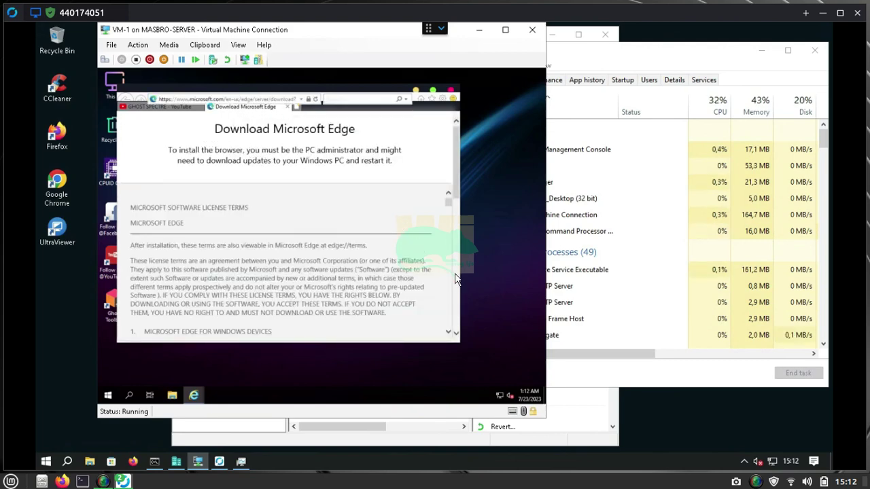
Search the web for "chrome" in VM-1's Internet Explorer and open Google's Chrome download page
{"action": "scroll", "coordinate": [457, 281], "scroll_direction": "down", "scroll_amount": 3}
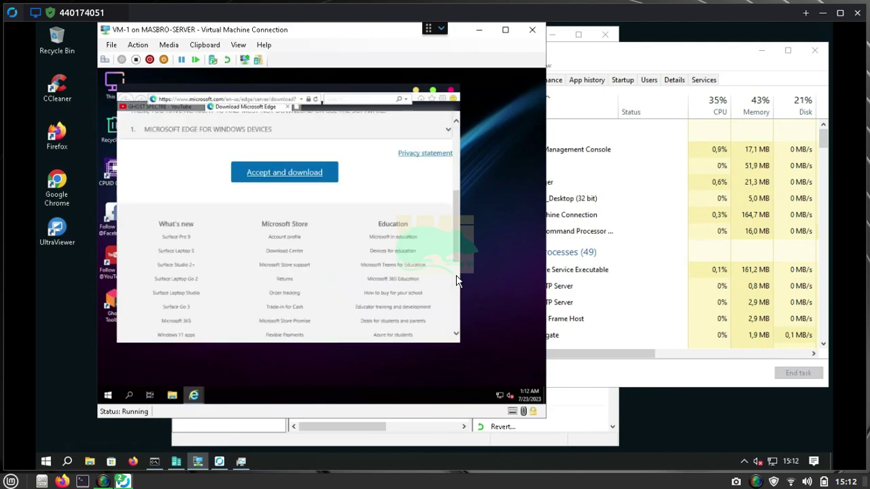
{"action": "left_click", "coordinate": [199, 100]}
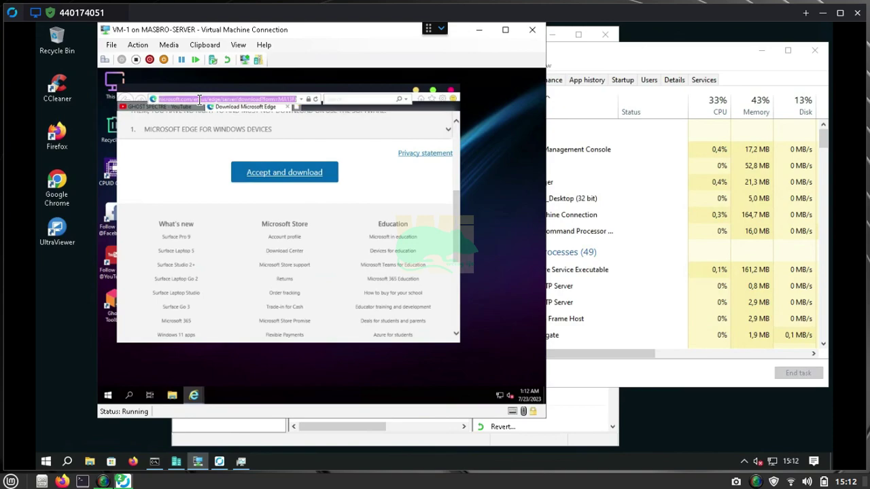
{"action": "type", "text": "ch"}
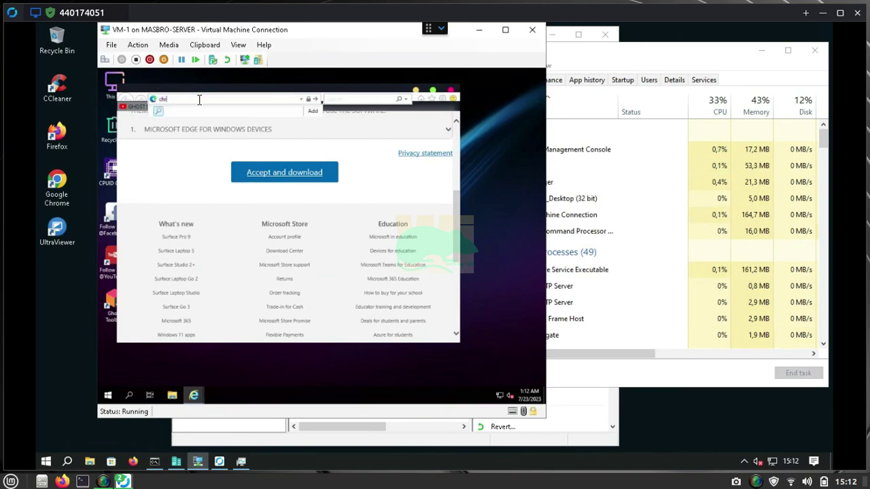
{"action": "type", "text": "rome"}
{"action": "key", "text": "Return"}
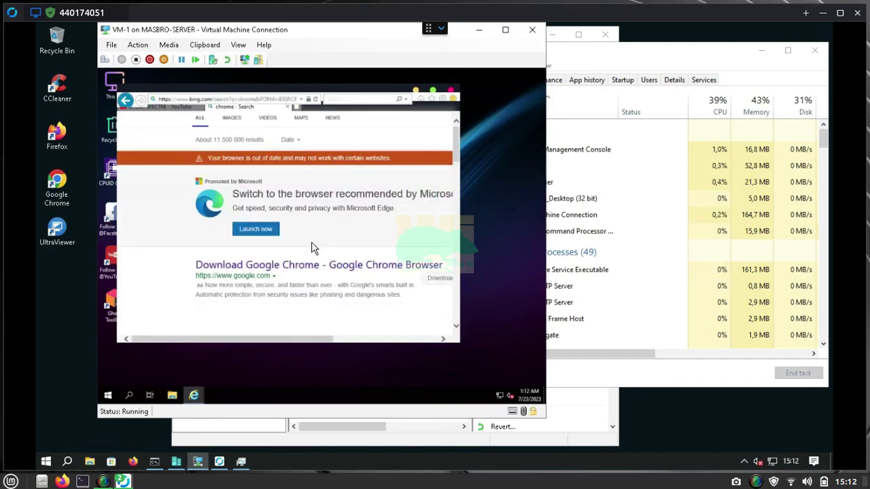
{"action": "scroll", "coordinate": [311, 248], "scroll_direction": "down", "scroll_amount": 5}
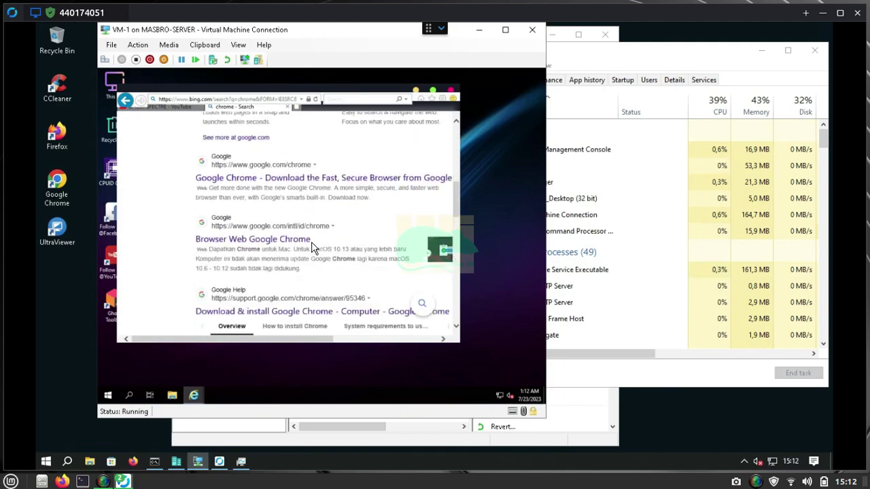
{"action": "left_click", "coordinate": [221, 163]}
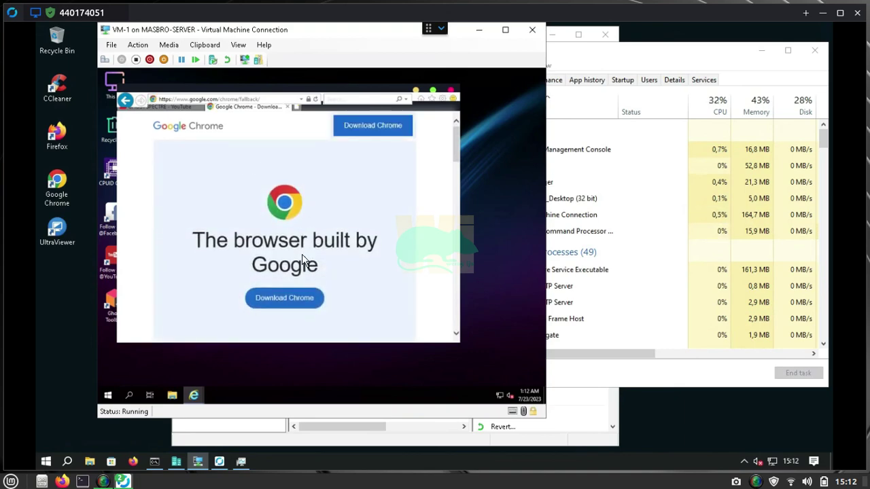
Opt out of sending usage statistics and crash reports, download Chrome and run ChromeSetup.exe
{"action": "scroll", "coordinate": [343, 317], "scroll_direction": "down", "scroll_amount": 3}
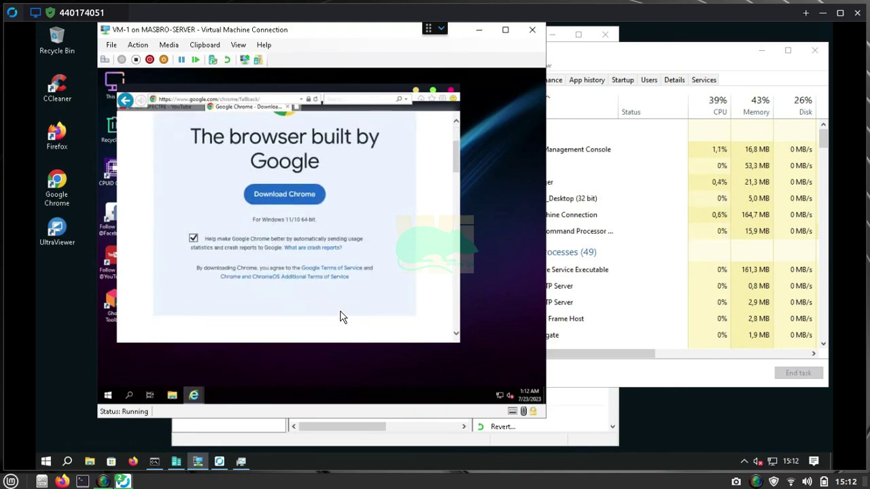
{"action": "left_click", "coordinate": [192, 239]}
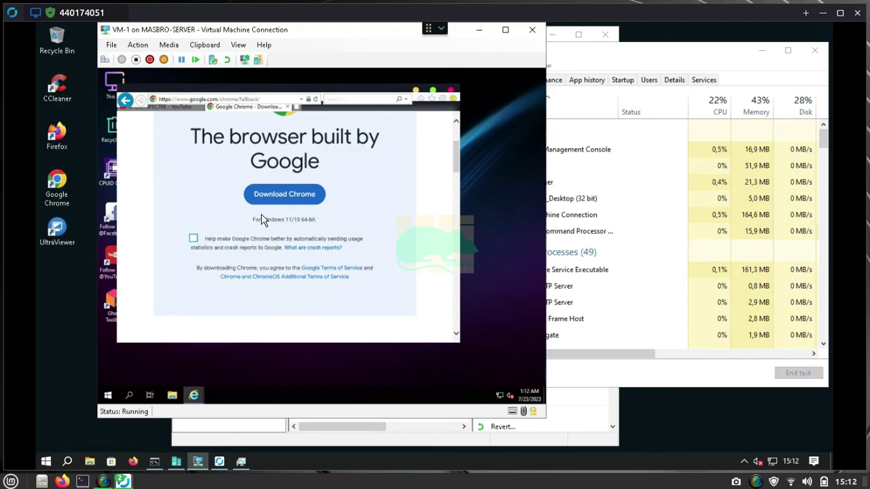
{"action": "left_click", "coordinate": [288, 199]}
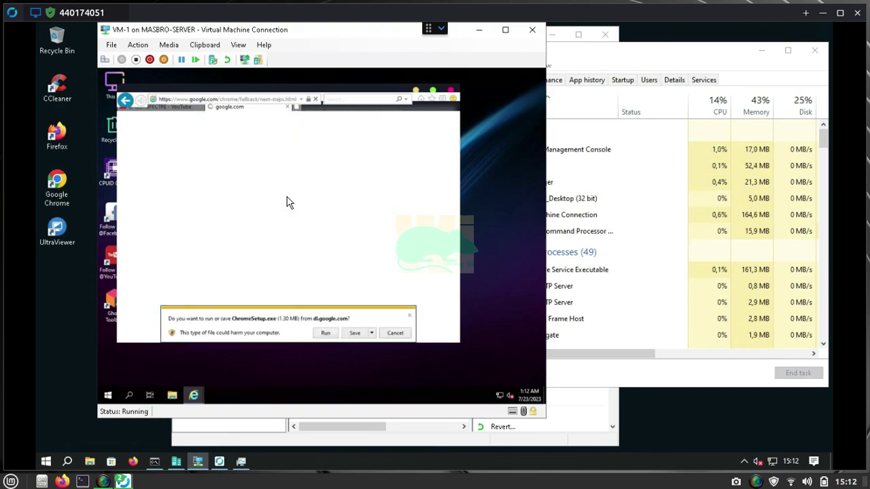
{"action": "left_click", "coordinate": [325, 333]}
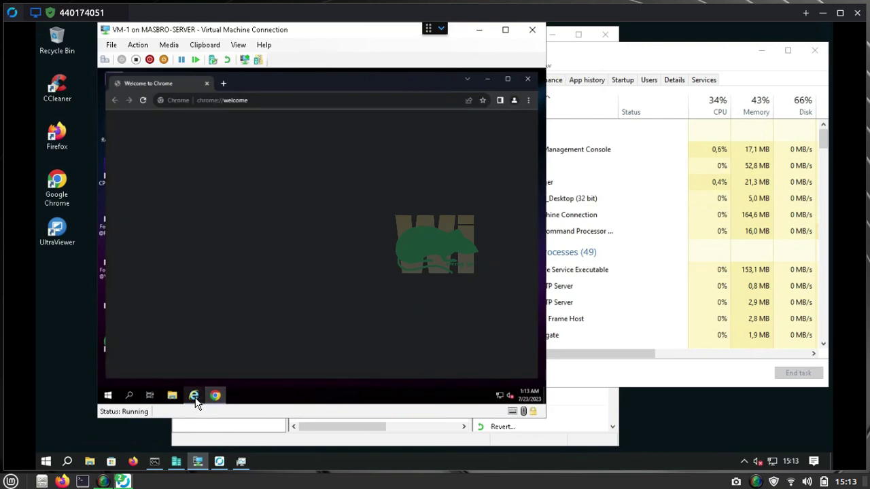
Close the Chrome download page and the Ghost Spectre YouTube window of Internet Explorer in VM-1
{"action": "mouse_move", "coordinate": [211, 394]}
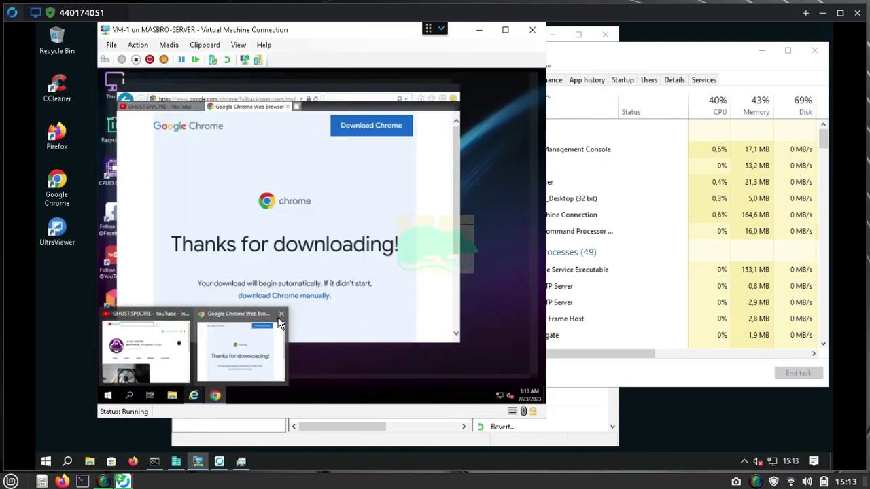
{"action": "left_click", "coordinate": [280, 316]}
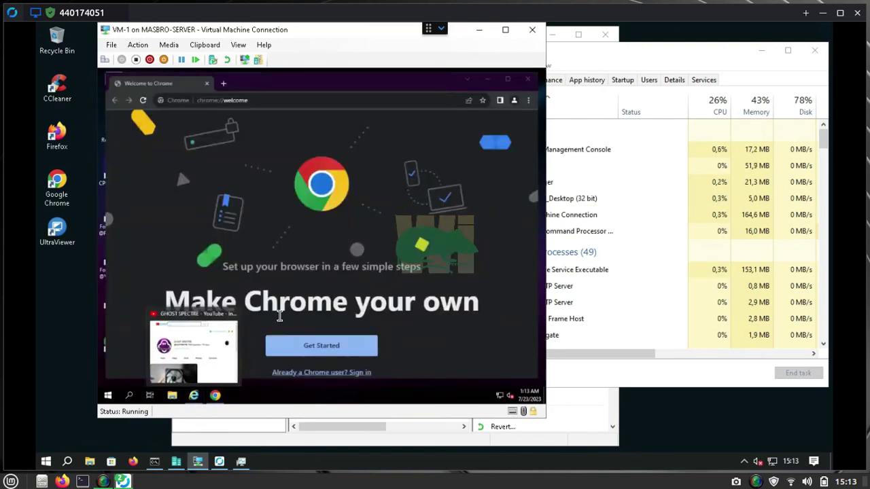
{"action": "left_click", "coordinate": [232, 315]}
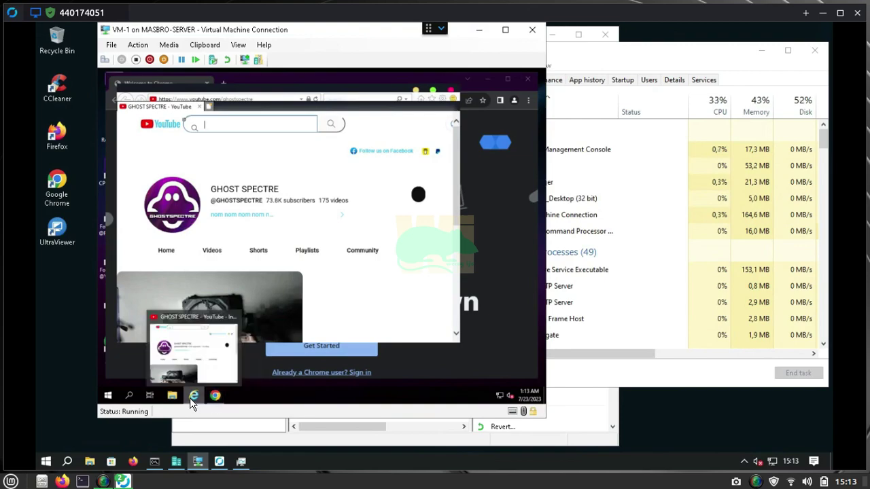
{"action": "left_click", "coordinate": [191, 399]}
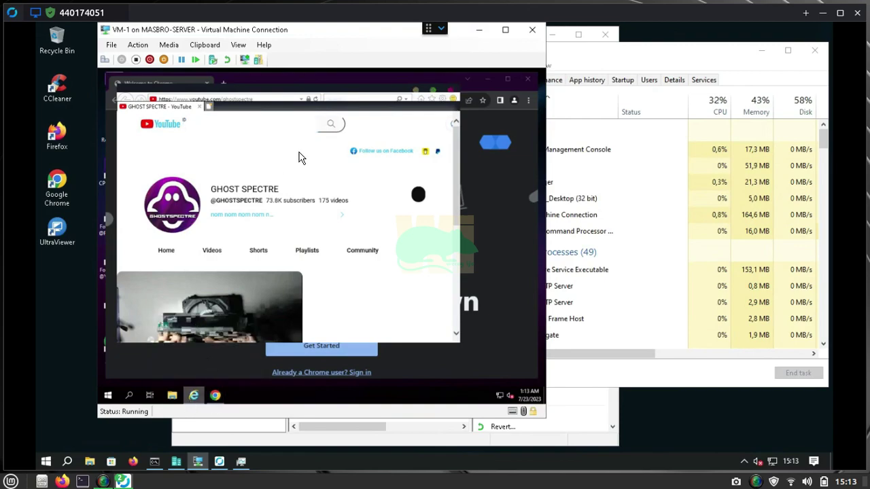
{"action": "left_click", "coordinate": [452, 93]}
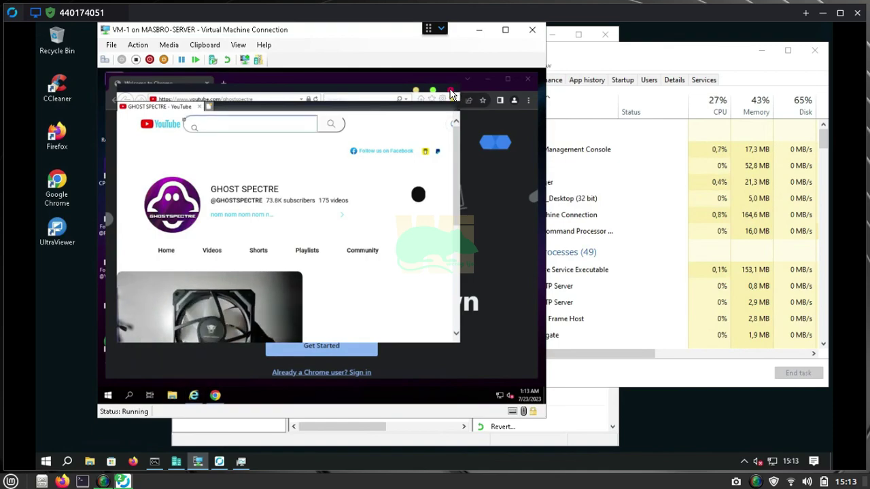
{"action": "left_click", "coordinate": [450, 91]}
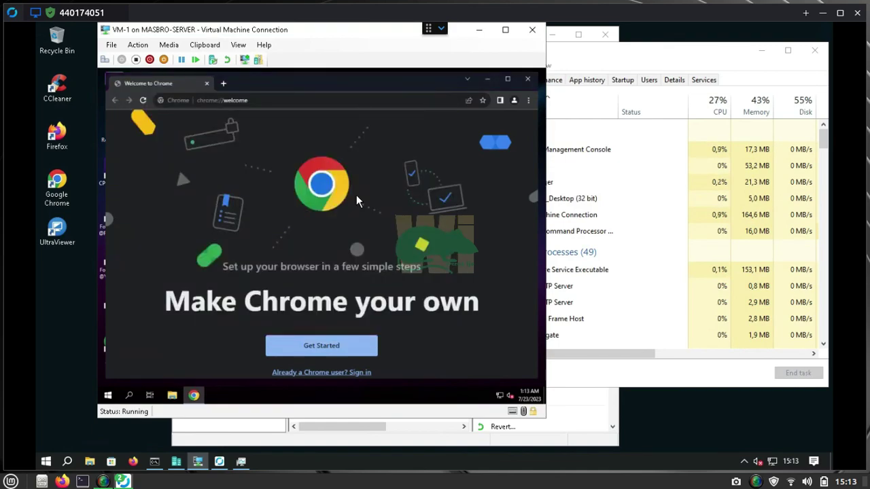
Start Chrome's welcome setup, keep the Gmail, YouTube and Maps bookmarks, and open YouTube from its bookmark
{"action": "left_click", "coordinate": [332, 359]}
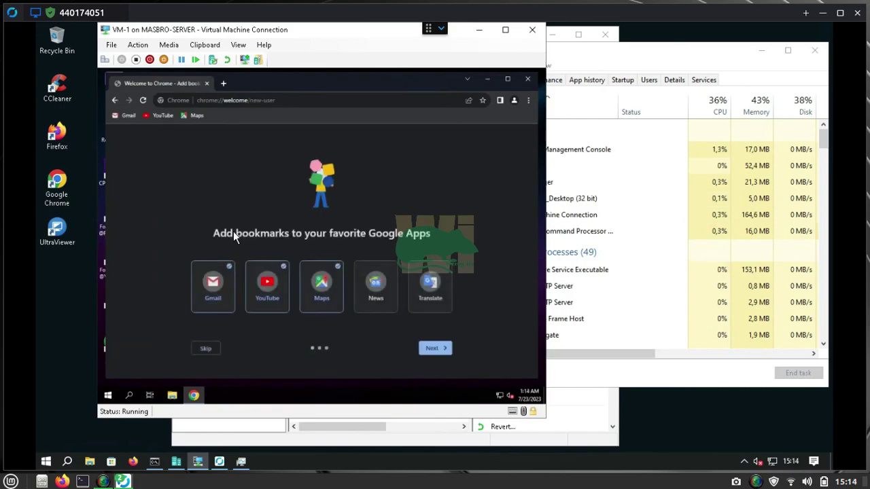
{"action": "left_click", "coordinate": [436, 348]}
{"action": "left_click", "coordinate": [437, 352]}
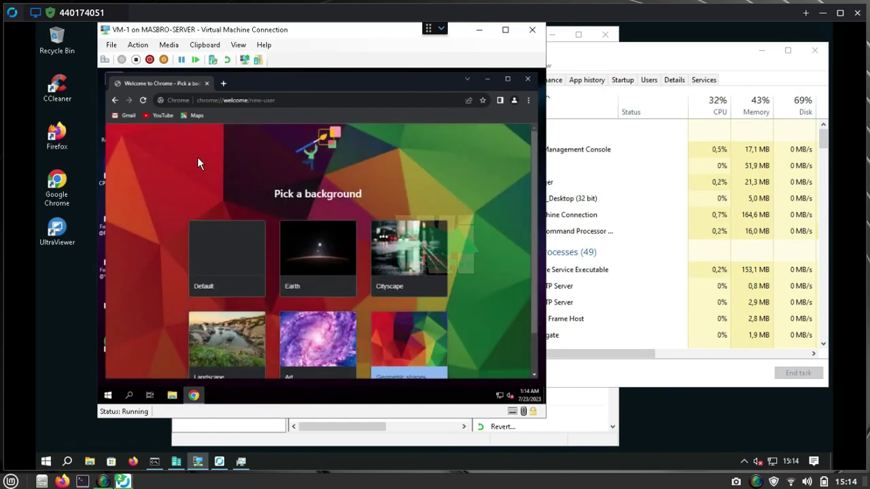
{"action": "left_click", "coordinate": [162, 117]}
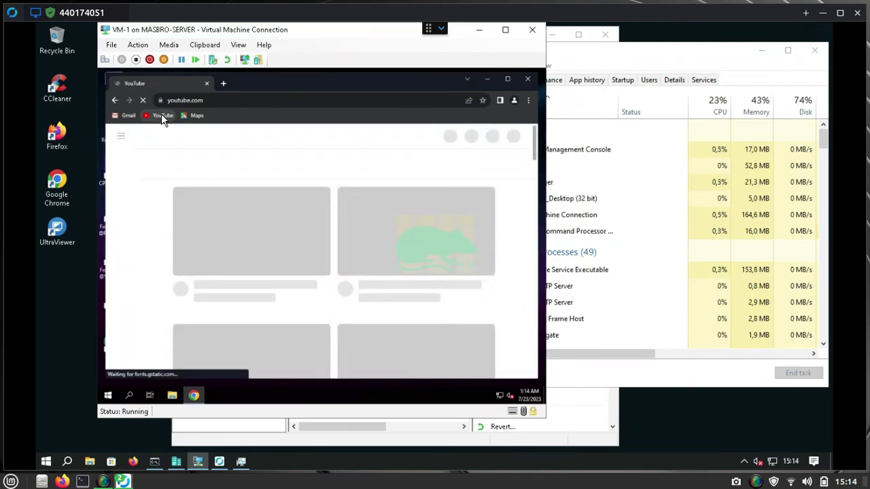
Move the VM-1 connection window away from the server's desktop icons, view RustDesk's main window and return to the remote session
{"action": "left_click_drag", "start_coordinate": [251, 30], "coordinate": [326, 39]}
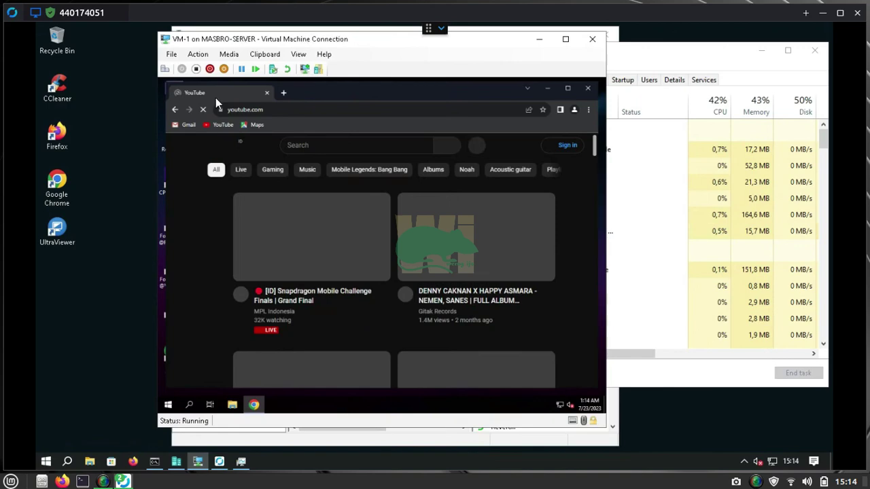
{"action": "mouse_move", "coordinate": [124, 481]}
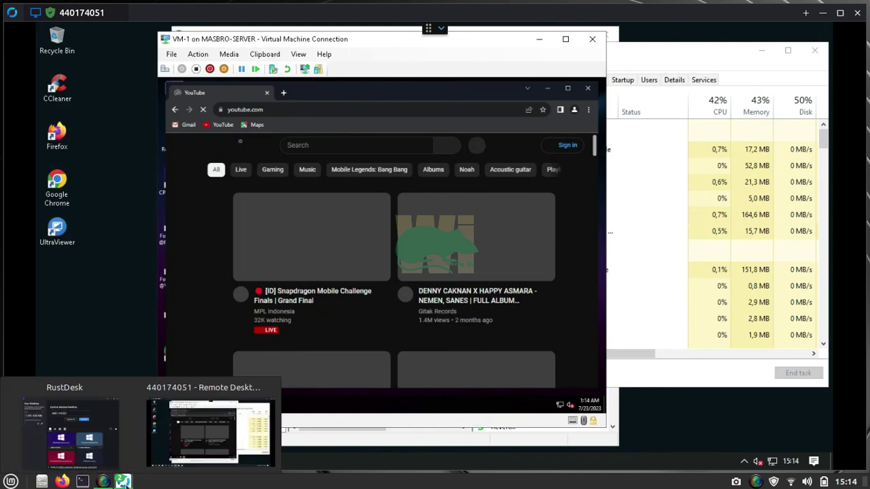
{"action": "left_click", "coordinate": [211, 437]}
{"action": "left_click", "coordinate": [120, 486]}
{"action": "left_click", "coordinate": [121, 485]}
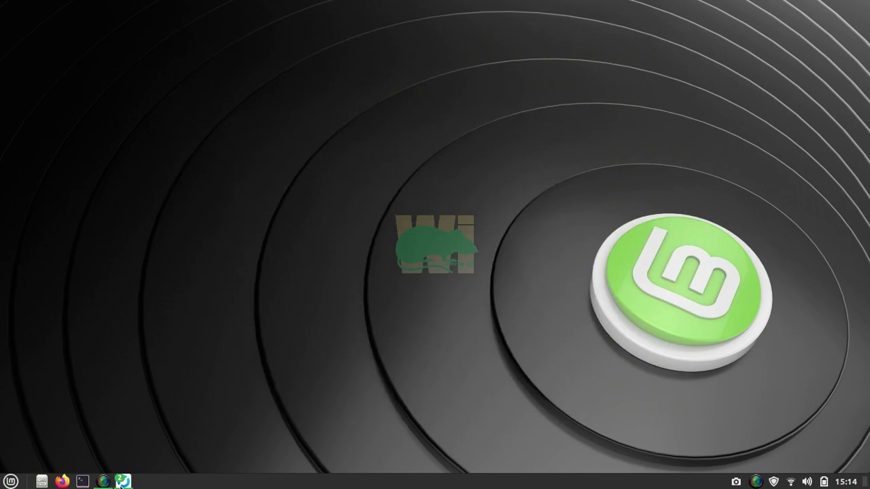
{"action": "left_click", "coordinate": [121, 485]}
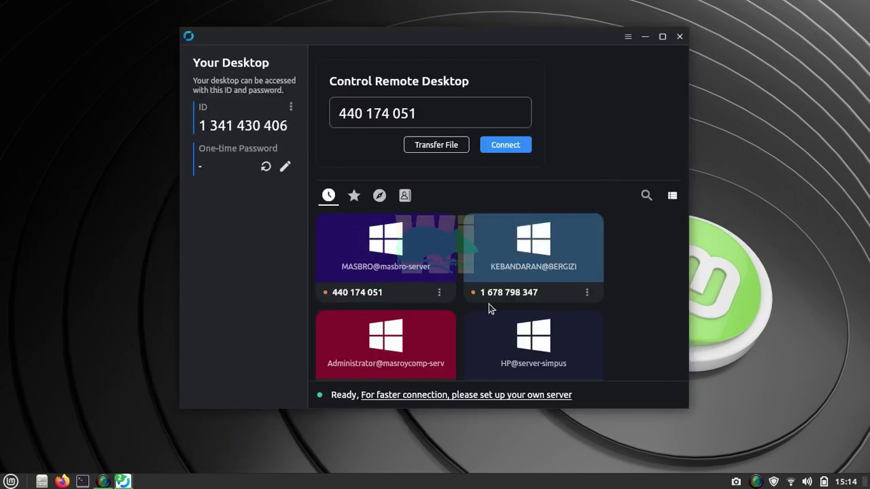
{"action": "mouse_move", "coordinate": [122, 482]}
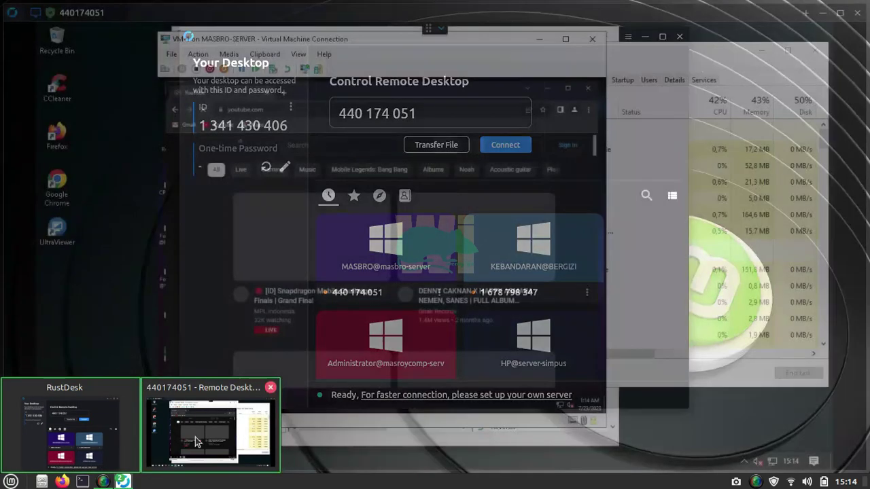
{"action": "left_click", "coordinate": [195, 437]}
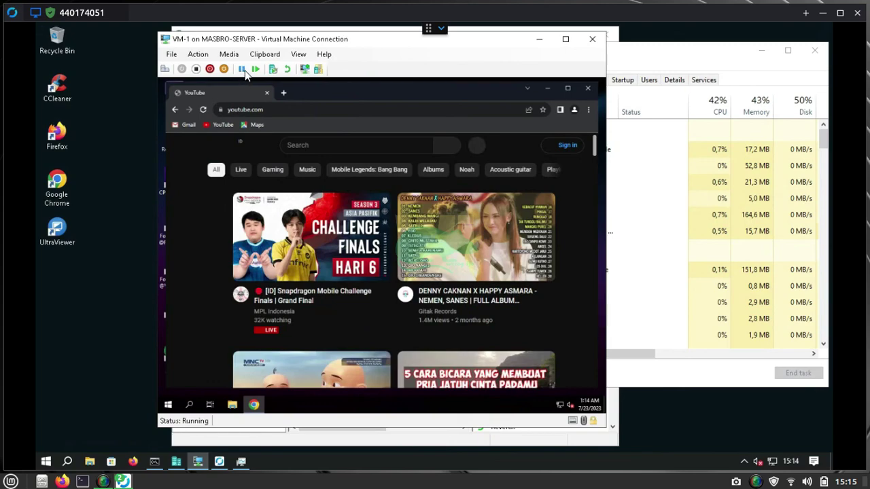
Close the remote session, reconnect to masbro-server through RustDesk and show MASBRO-SERVER's virtual machines in Hyper-V Manager
{"action": "left_click", "coordinate": [859, 12]}
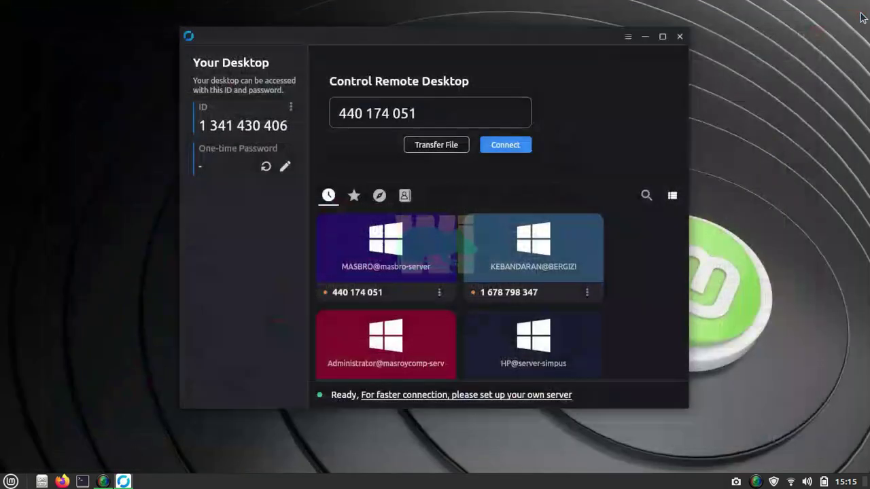
{"action": "left_click", "coordinate": [503, 150]}
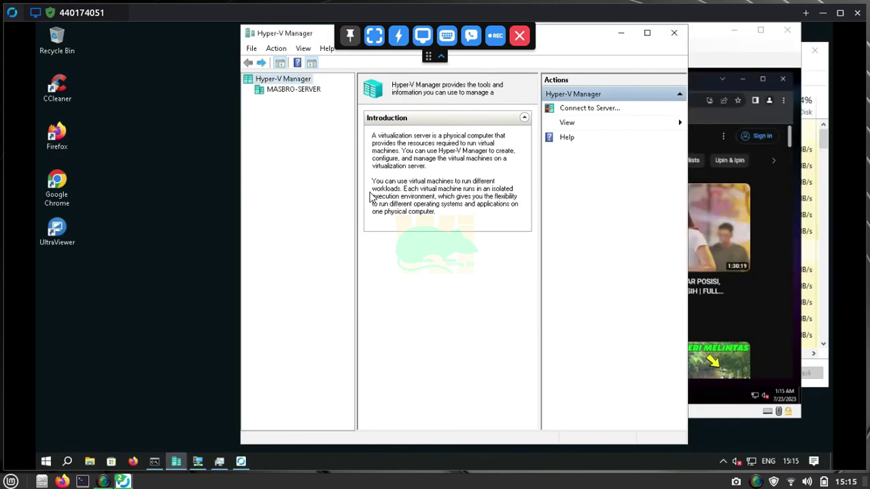
{"action": "left_click", "coordinate": [269, 91]}
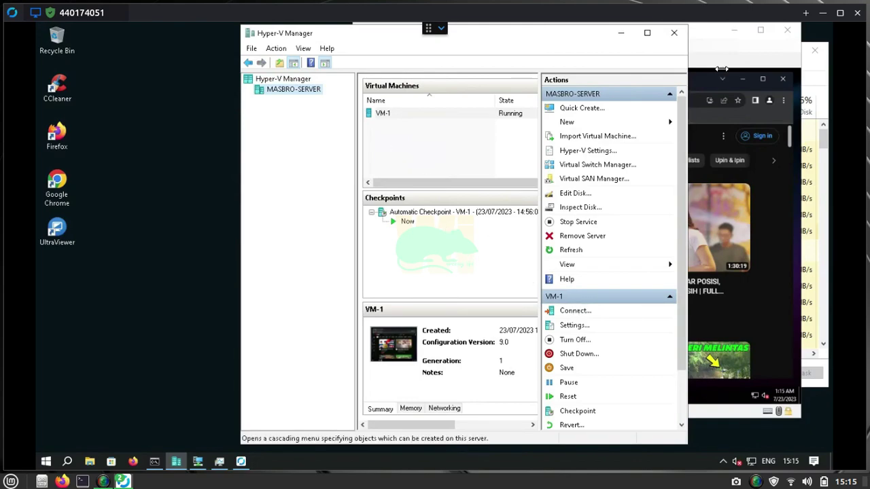
Bring the VM-1 connection window to the front and search YouTube for "werog ijo" in its Chrome
{"action": "left_click", "coordinate": [706, 33]}
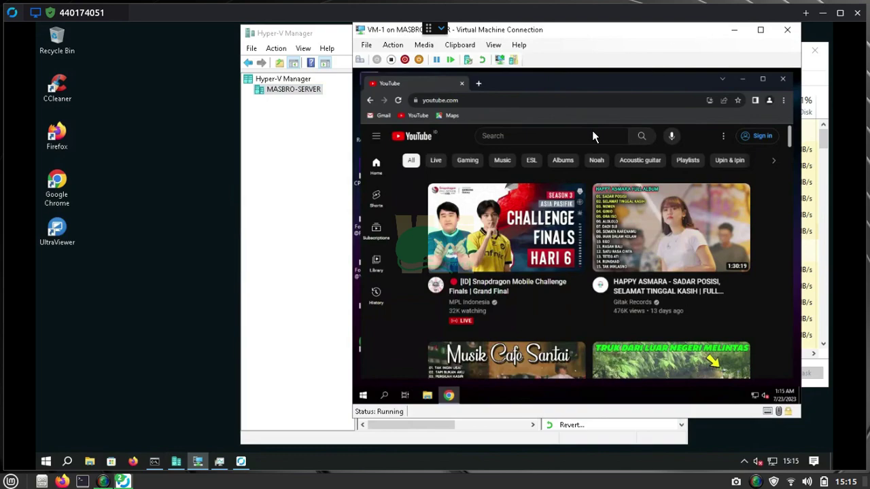
{"action": "left_click", "coordinate": [504, 141]}
{"action": "type", "text": "w"}
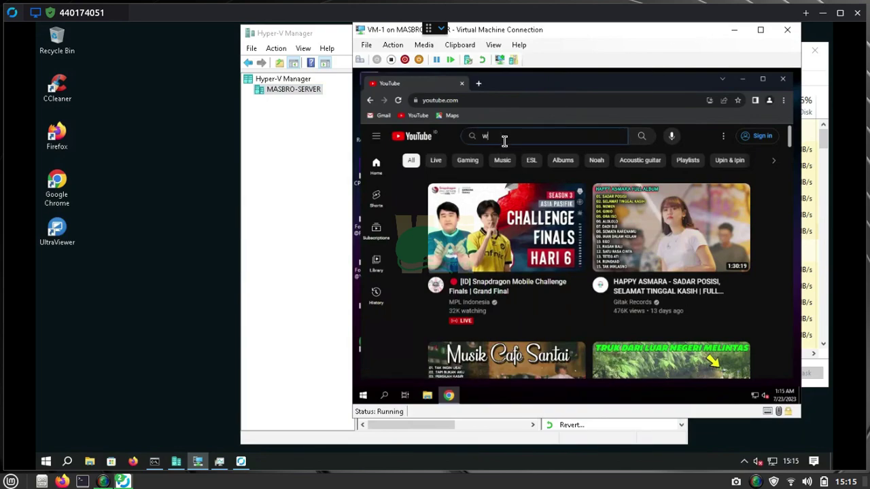
{"action": "type", "text": "erong"}
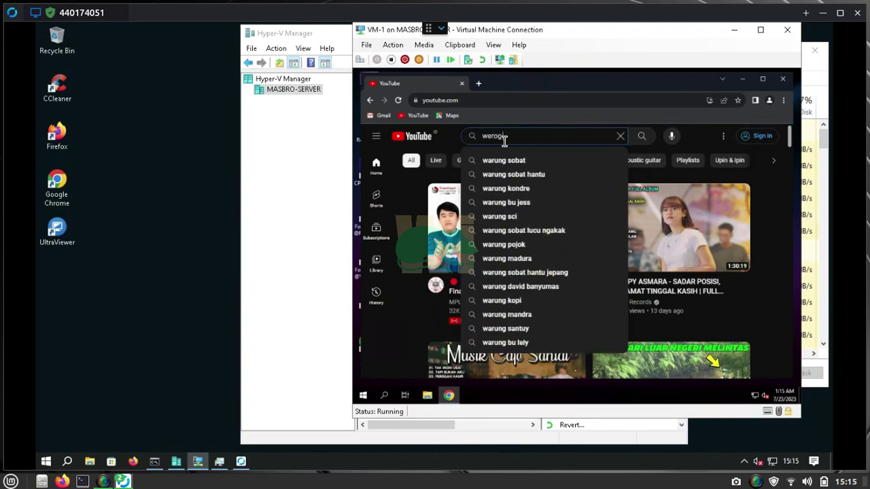
{"action": "type", "text": " ijo"}
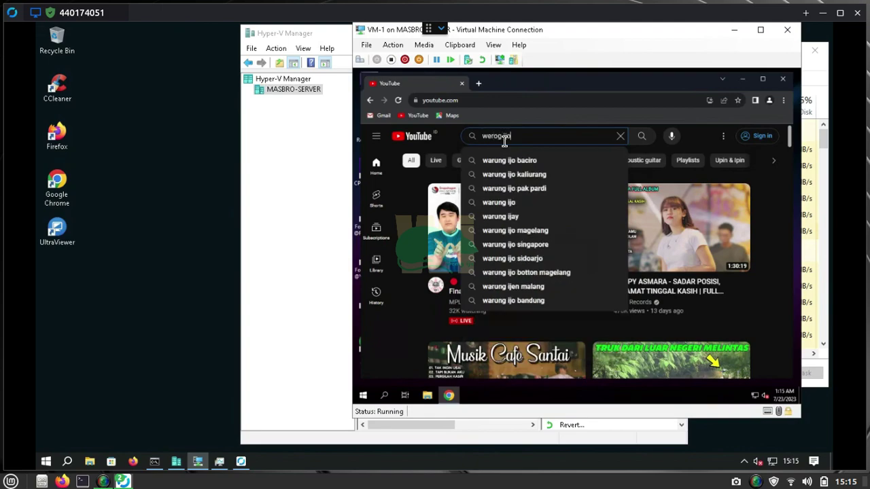
{"action": "key", "text": "Return"}
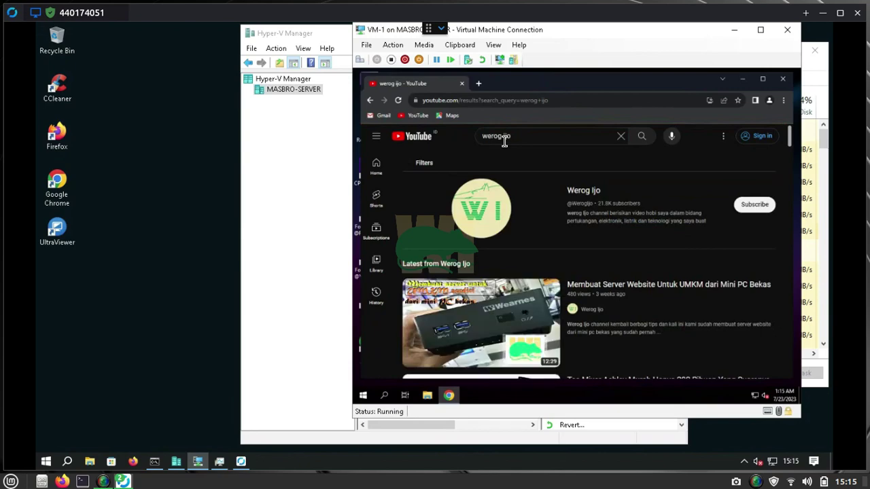
Open the Werog Ijo channel's videos and play "Membuat Server Website Untuk UMKM dari Mini PC Bekas"
{"action": "left_click", "coordinate": [474, 204]}
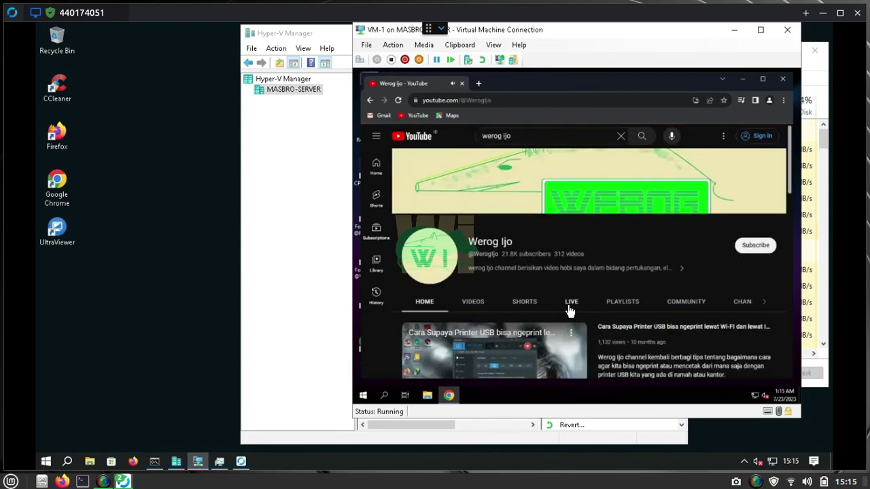
{"action": "scroll", "coordinate": [485, 347], "scroll_direction": "down", "scroll_amount": 1}
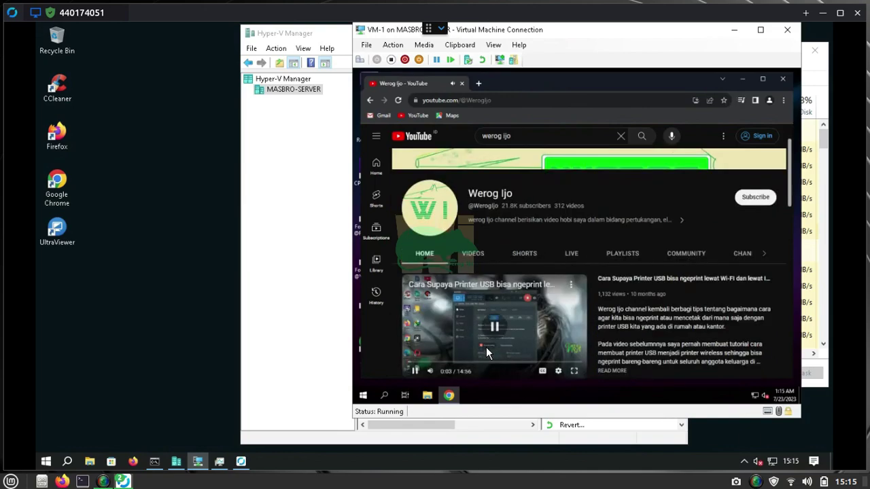
{"action": "left_click", "coordinate": [476, 260]}
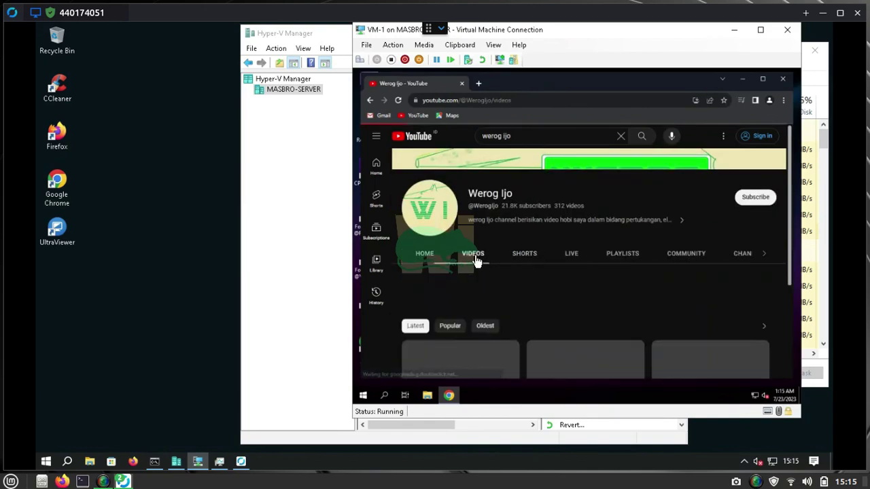
{"action": "scroll", "coordinate": [476, 260], "scroll_direction": "down", "scroll_amount": 3}
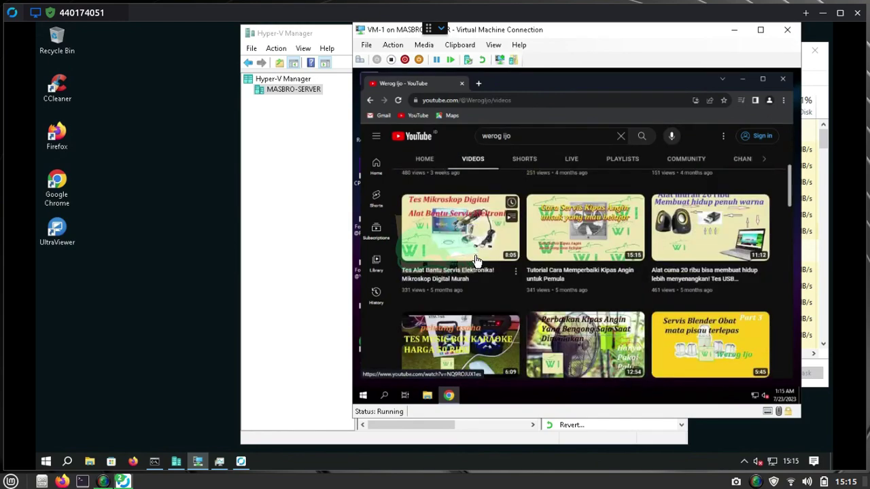
{"action": "scroll", "coordinate": [475, 272], "scroll_direction": "up", "scroll_amount": 3}
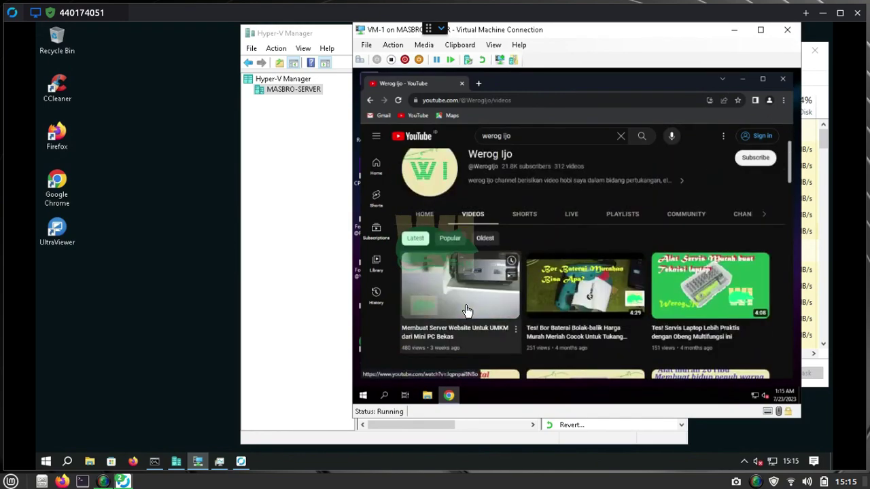
{"action": "left_click", "coordinate": [467, 311]}
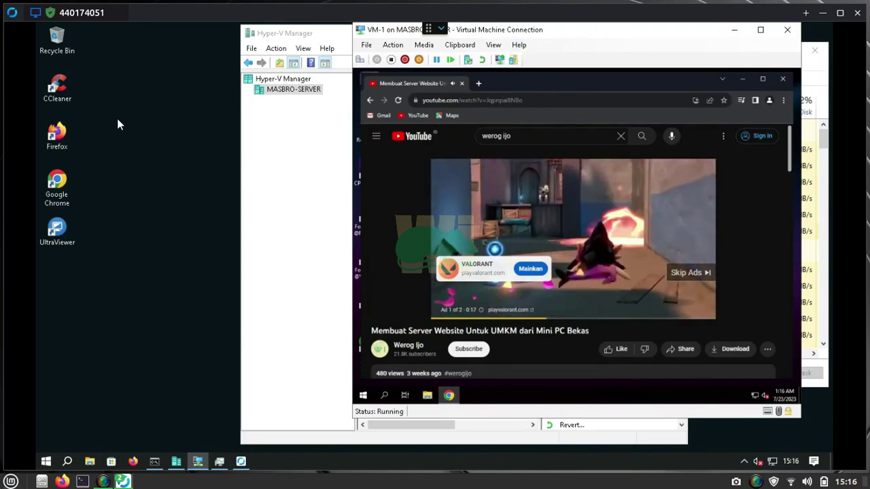
Start Google Chrome from the server's desktop and open YouTube from the Google apps list
{"action": "left_click", "coordinate": [65, 186]}
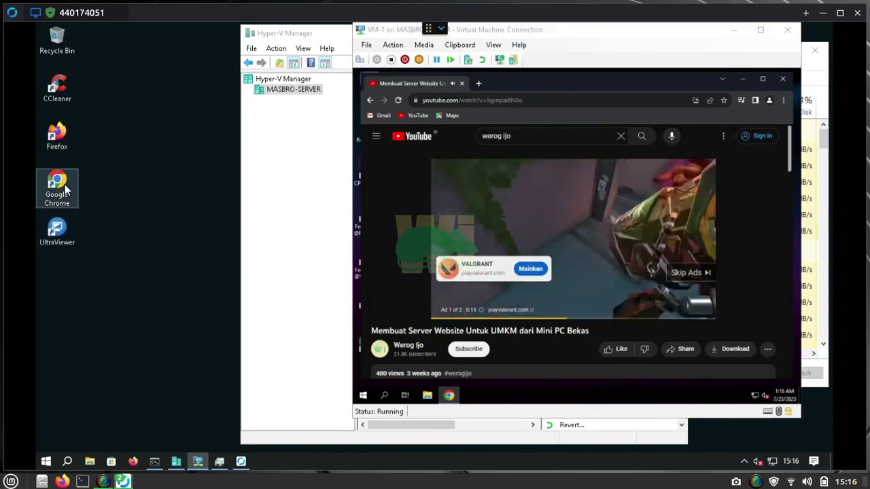
{"action": "double_click", "coordinate": [65, 185]}
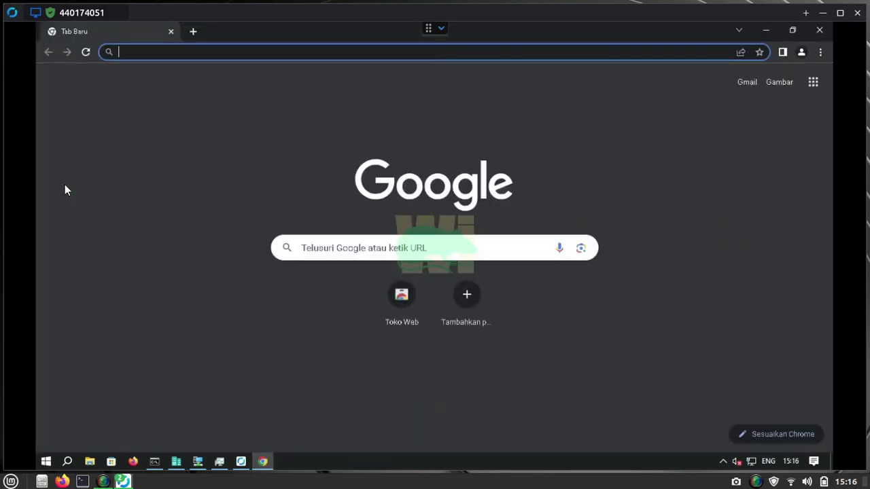
{"action": "left_click", "coordinate": [812, 82]}
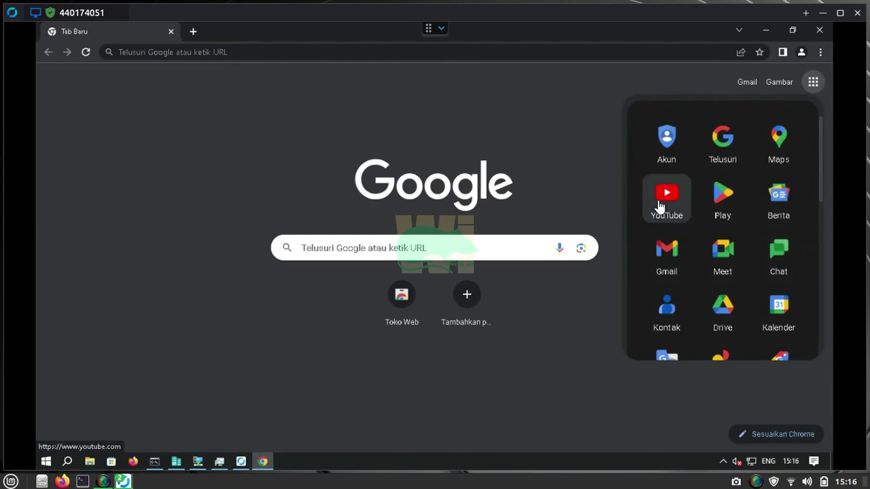
{"action": "left_click", "coordinate": [659, 199]}
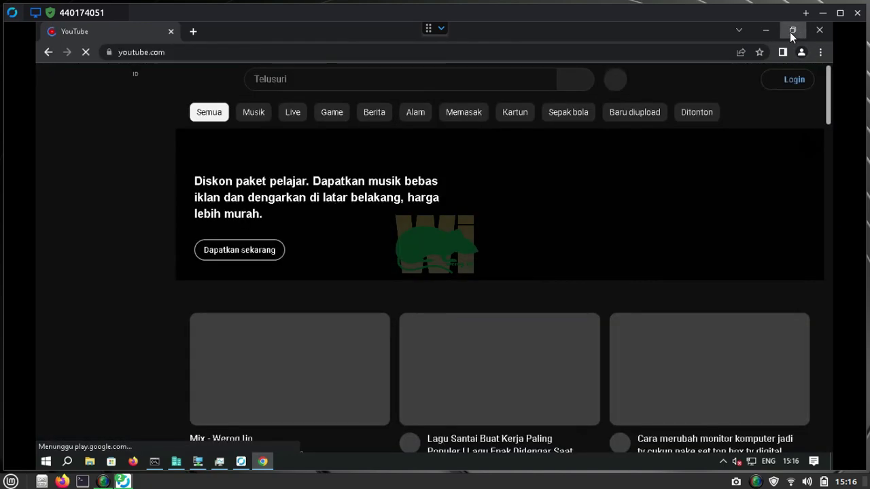
Restore the server's Chrome window, narrow it and place it so the VM-1 video stays visible beside it
{"action": "left_click", "coordinate": [792, 31]}
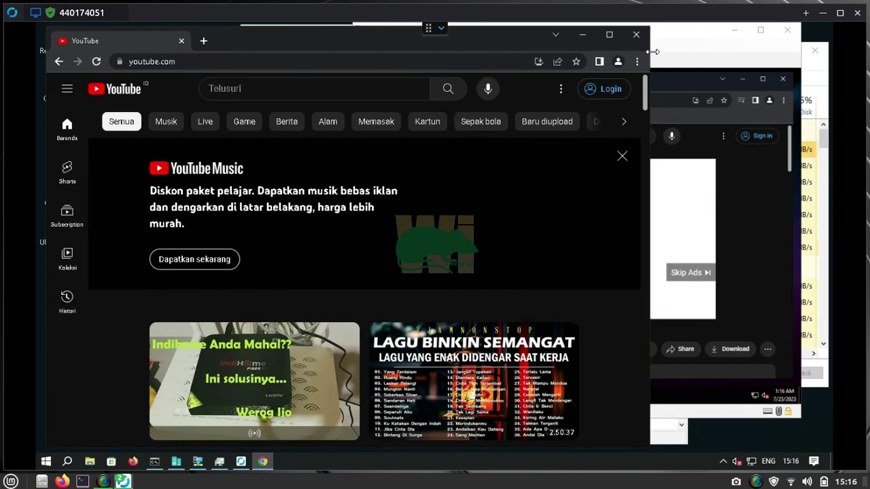
{"action": "left_click_drag", "start_coordinate": [651, 51], "coordinate": [457, 51]}
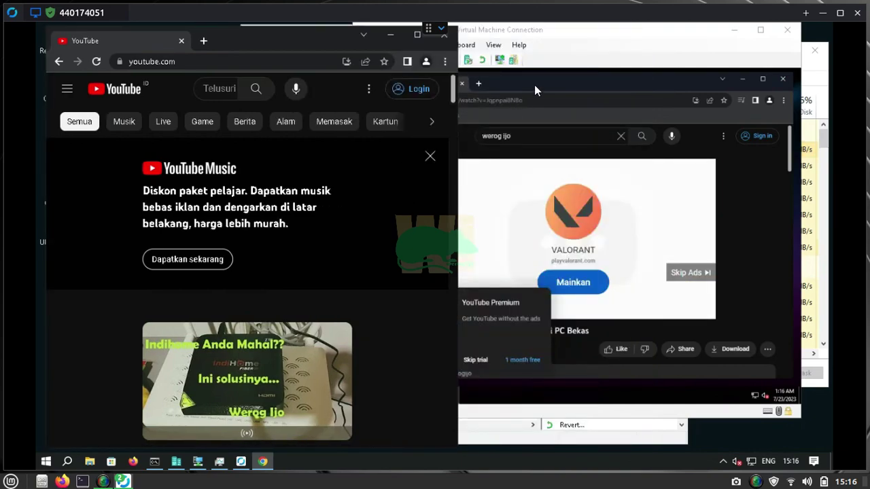
{"action": "left_click", "coordinate": [598, 51]}
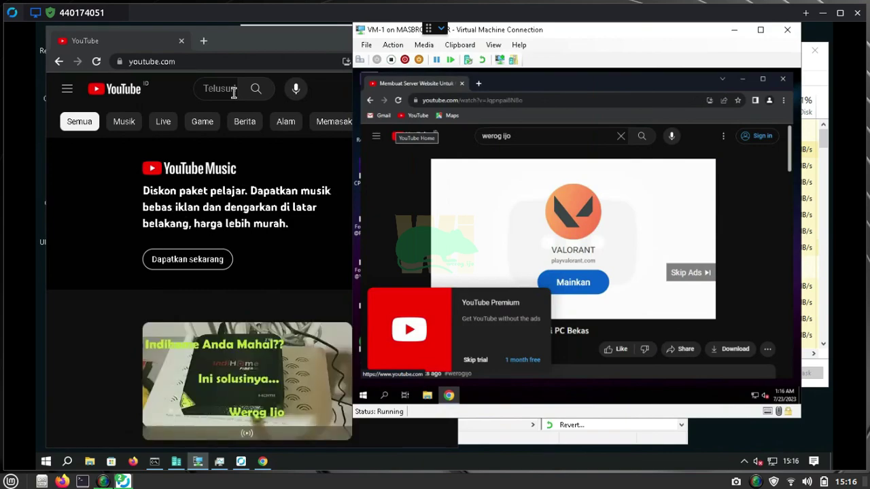
{"action": "left_click_drag", "start_coordinate": [253, 39], "coordinate": [214, 38]}
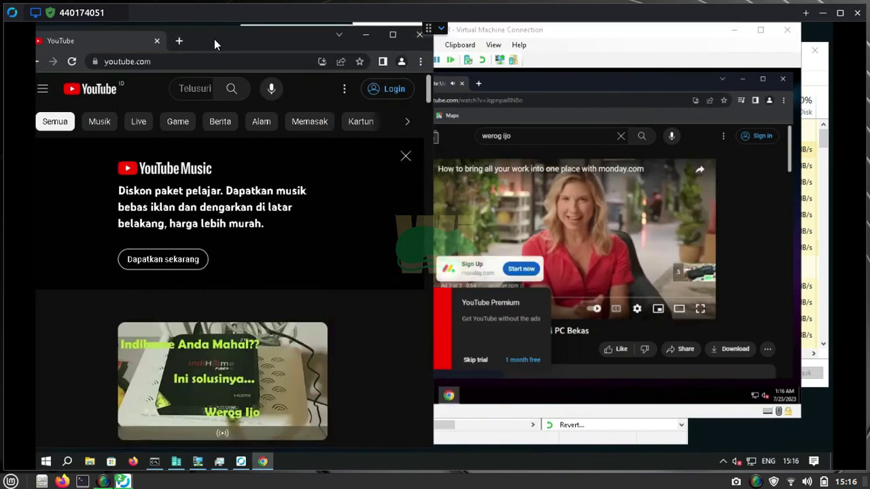
Search YouTube for "werog ijo" in the server's Chrome and play "Tes Mixer Ashley Murah Hanya 200 Ribuan Yang Suaranya Mantap"
{"action": "left_click", "coordinate": [192, 90]}
{"action": "type", "text": "werog"}
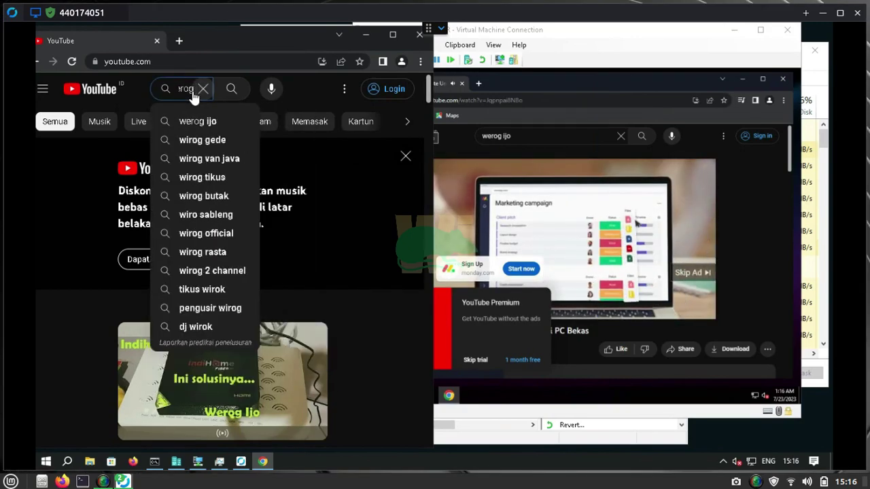
{"action": "left_click", "coordinate": [203, 128]}
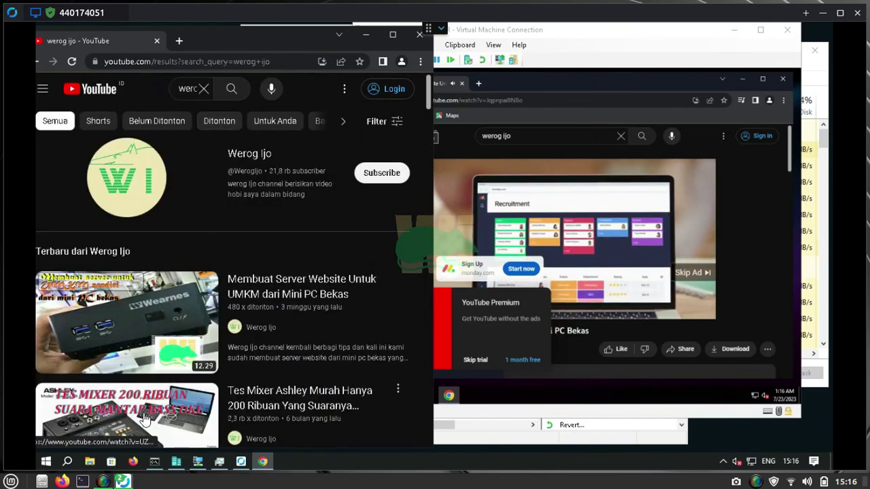
{"action": "left_click", "coordinate": [145, 418]}
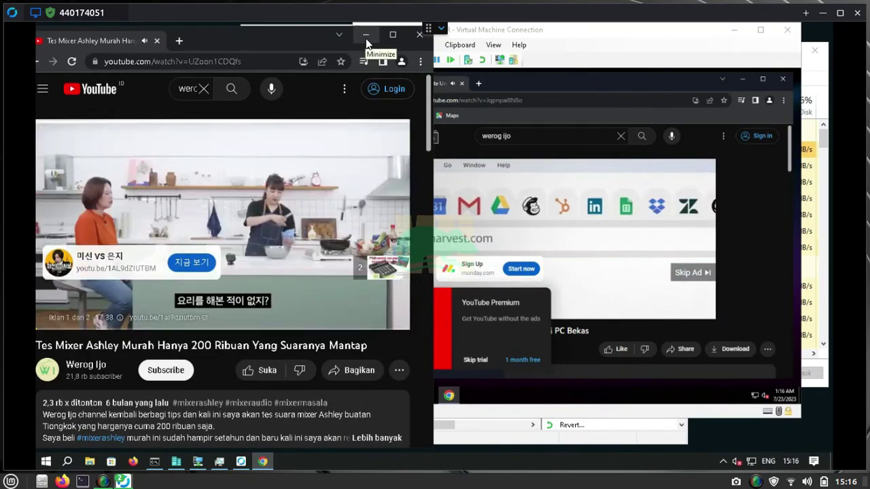
Minimize and restore the server's Chrome window, and skip the YouTube Premium trial offer in VM-1
{"action": "left_click", "coordinate": [365, 35]}
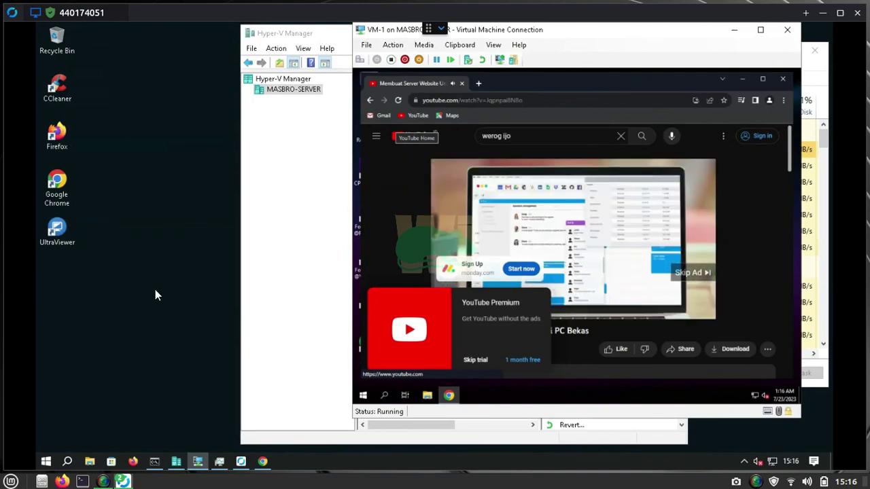
{"action": "left_click", "coordinate": [263, 462]}
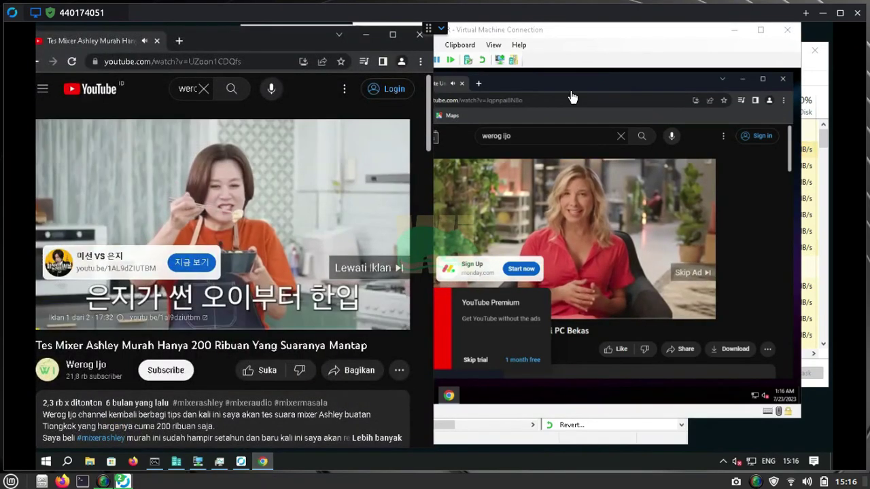
{"action": "left_click", "coordinate": [601, 47]}
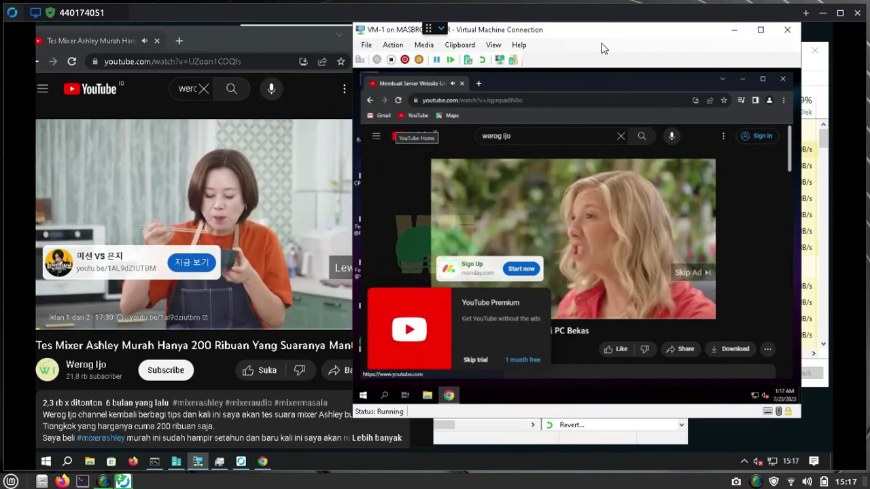
{"action": "left_click", "coordinate": [474, 360]}
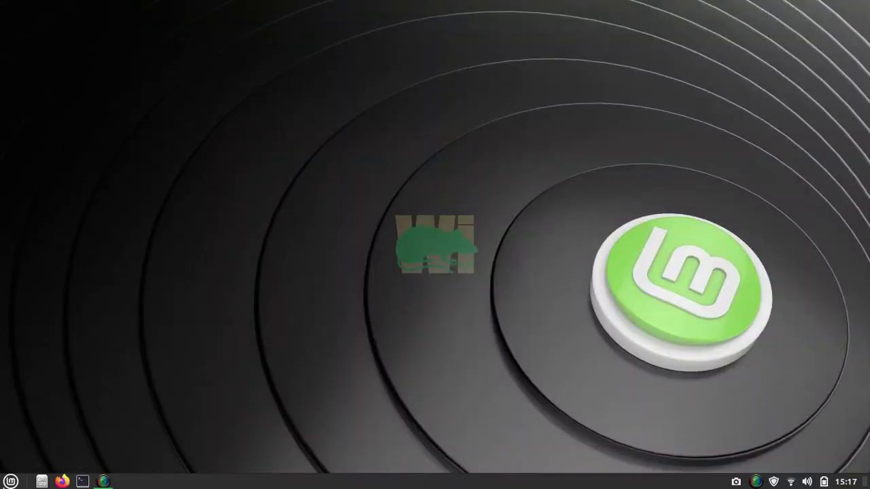
Reopen RustDesk from Mint's Internet applications, connect to masbro-server with the session toolbar collapsed, and close and reconnect the session once more
{"action": "key", "text": "super"}
{"action": "mouse_move", "coordinate": [127, 253]}
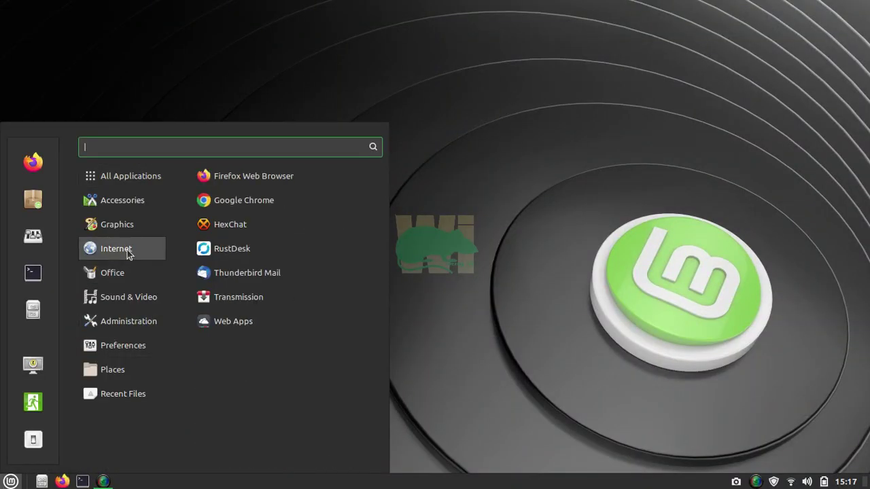
{"action": "left_click", "coordinate": [205, 261]}
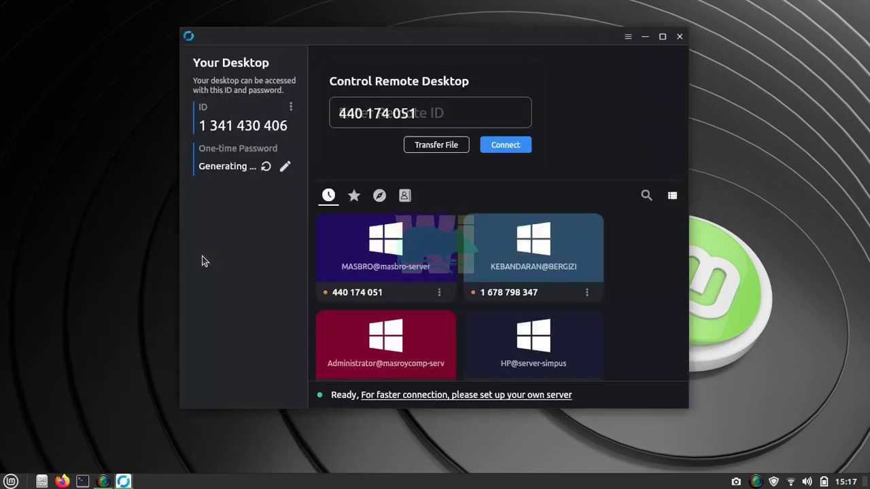
{"action": "left_click", "coordinate": [503, 146]}
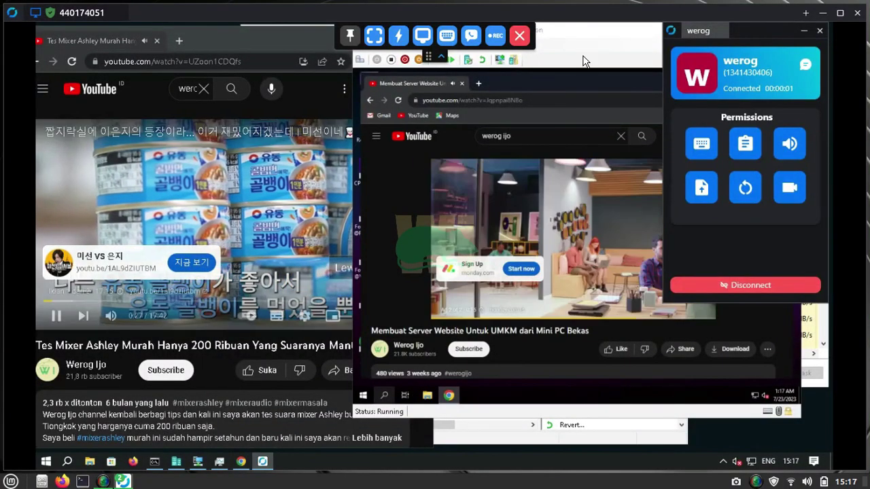
{"action": "left_click", "coordinate": [442, 57]}
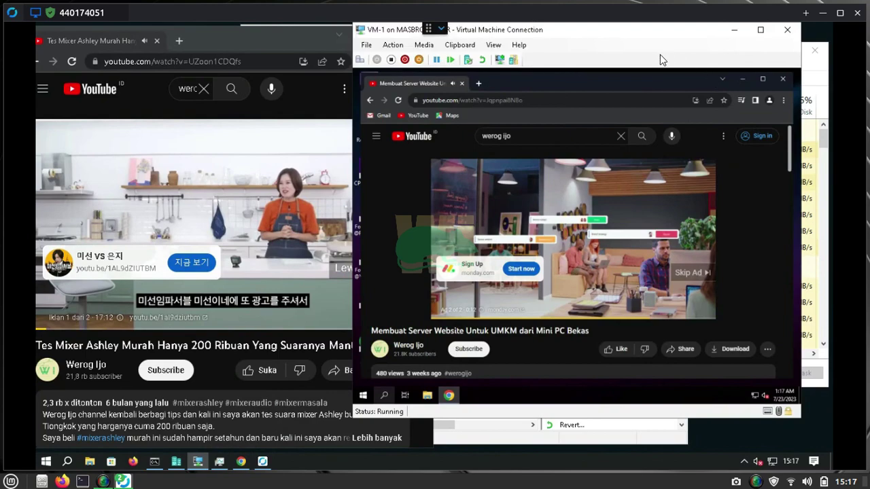
{"action": "left_click", "coordinate": [859, 14]}
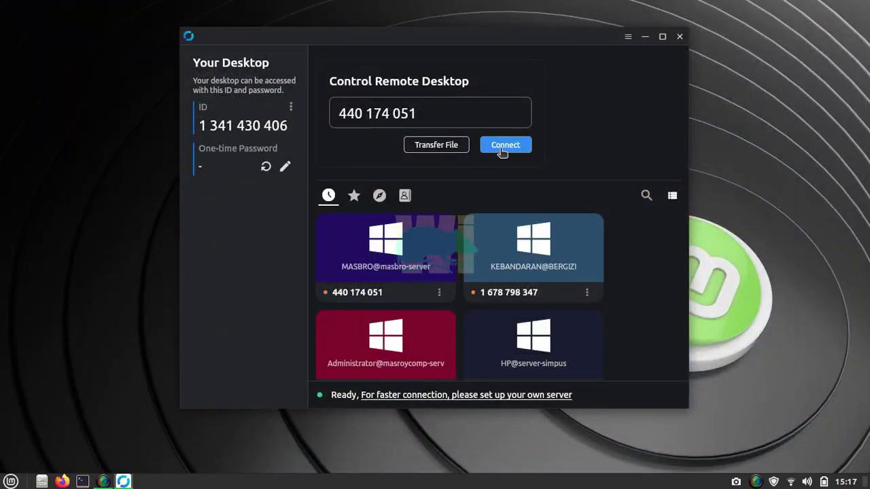
{"action": "left_click", "coordinate": [504, 147]}
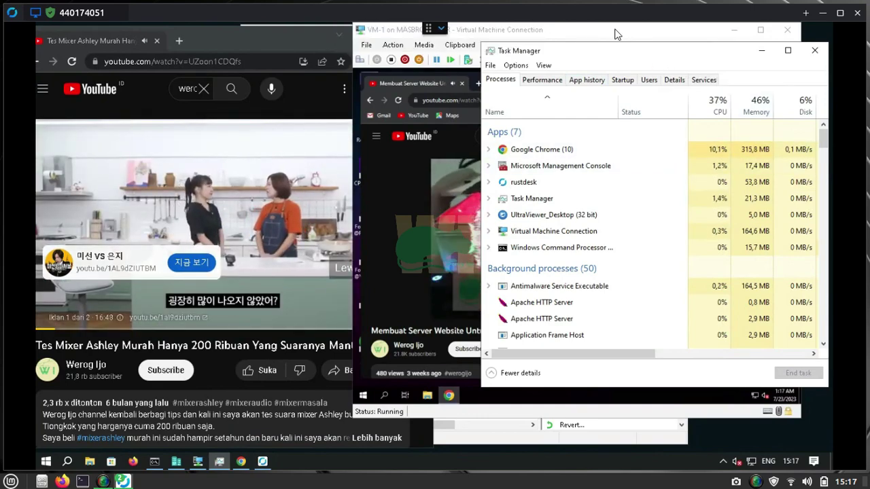
Close Task Manager and the VM-1 connection window, and move Hyper-V Manager away from the server's YouTube window
{"action": "left_click_drag", "start_coordinate": [623, 54], "coordinate": [354, 48]}
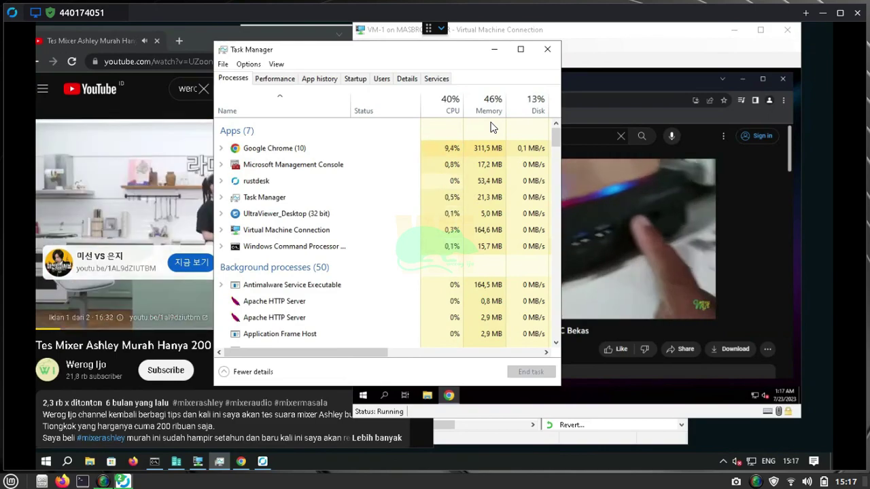
{"action": "left_click", "coordinate": [547, 50]}
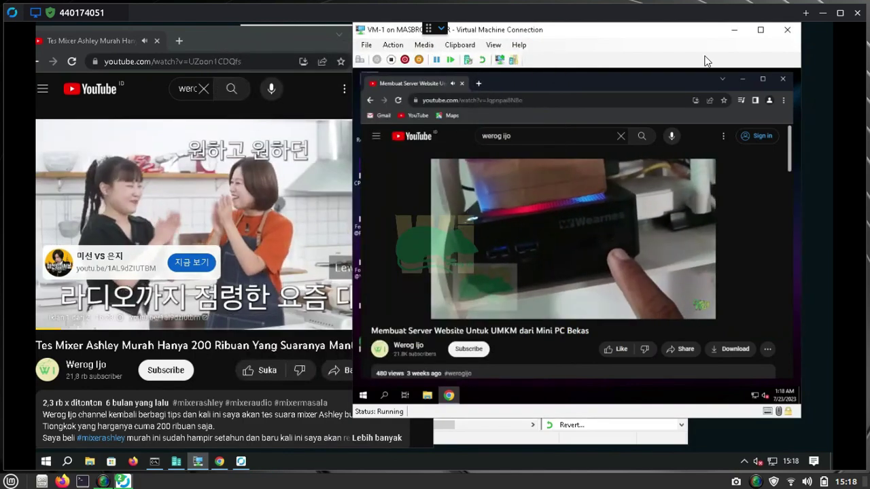
{"action": "left_click", "coordinate": [787, 29]}
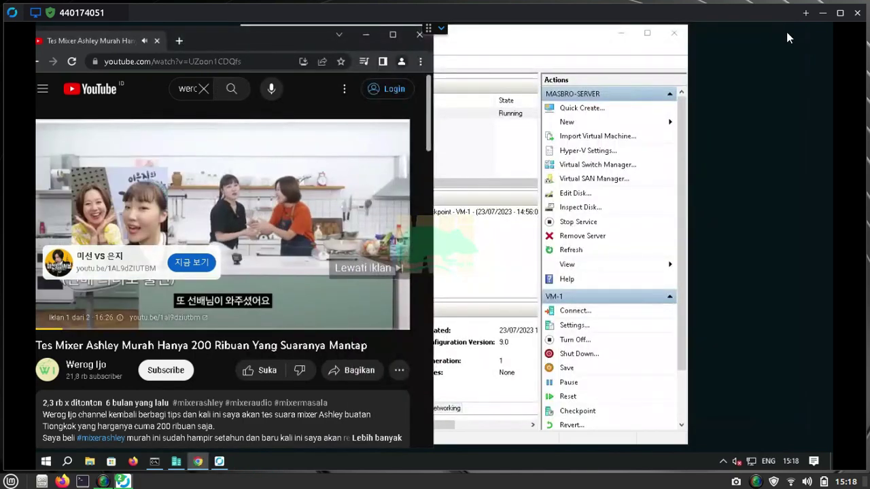
{"action": "left_click_drag", "start_coordinate": [525, 31], "coordinate": [626, 39]}
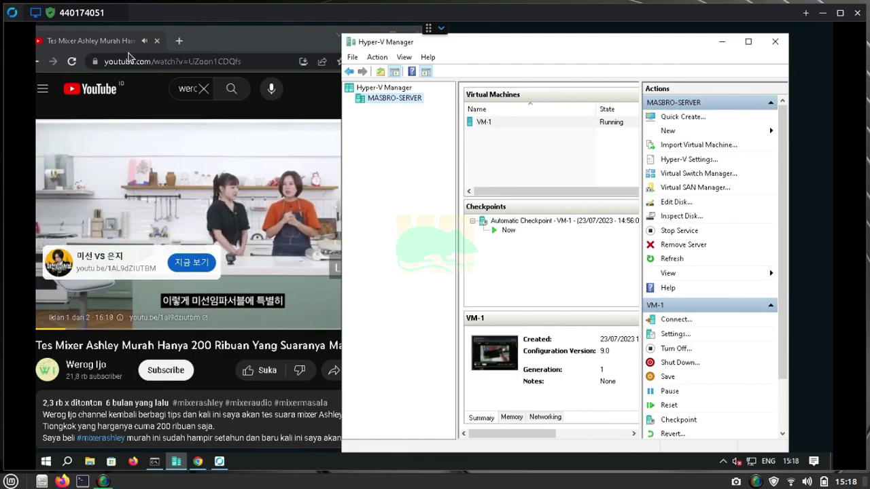
Close the remote session and save the screen recording in SimpleScreenRecorder
{"action": "left_click", "coordinate": [118, 13]}
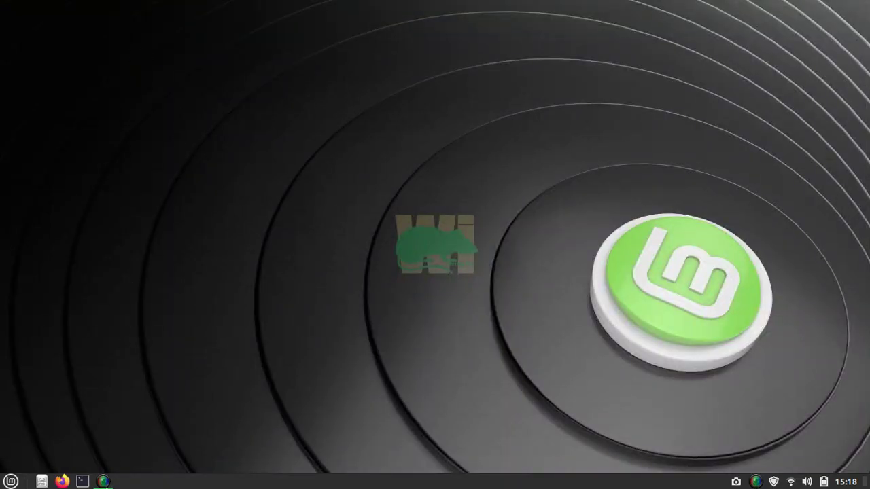
{"action": "left_click", "coordinate": [103, 481]}
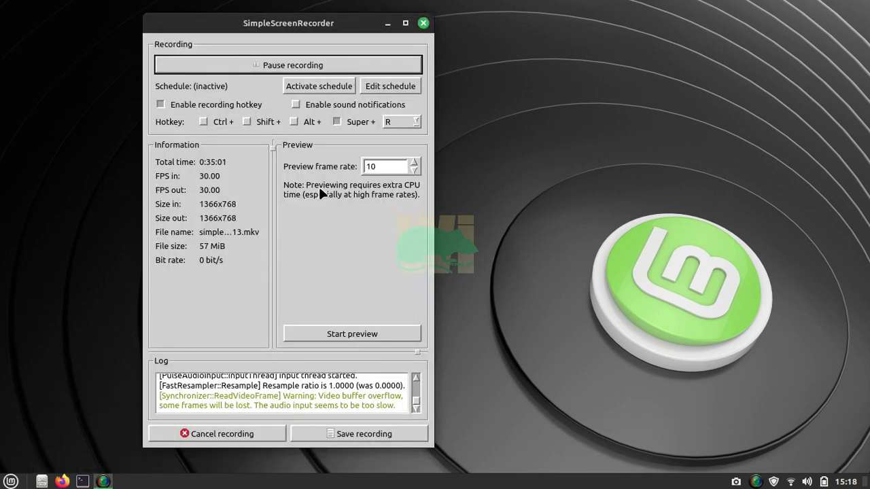
{"action": "left_click", "coordinate": [339, 428]}
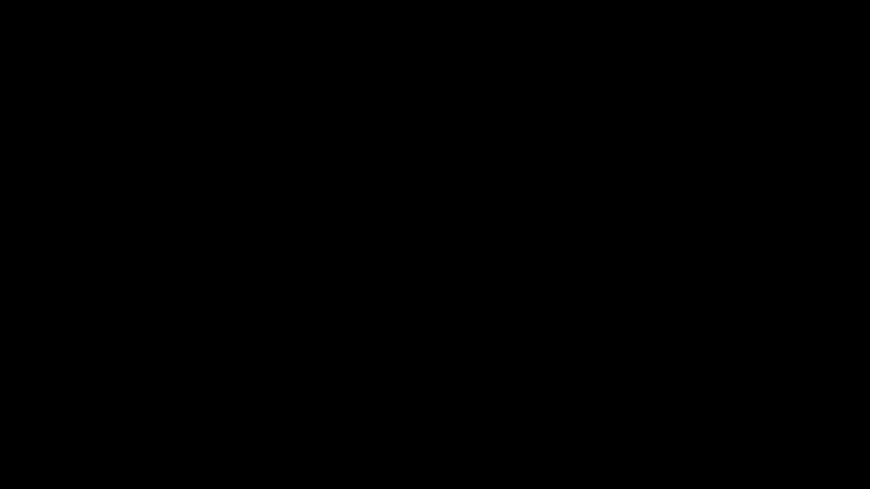